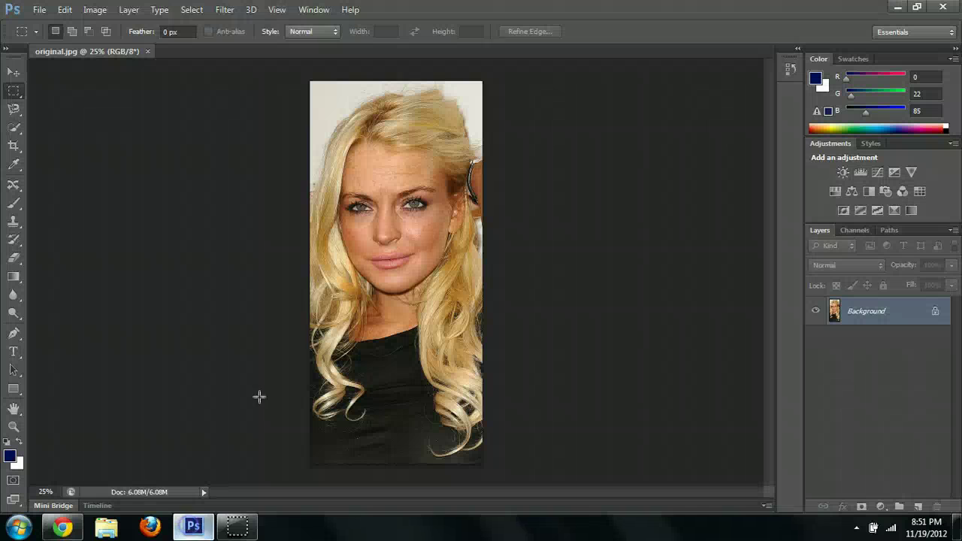
- Open original.jpg from the Desktop with File > Open As, choosing the Camera Raw format
click(306, 311)
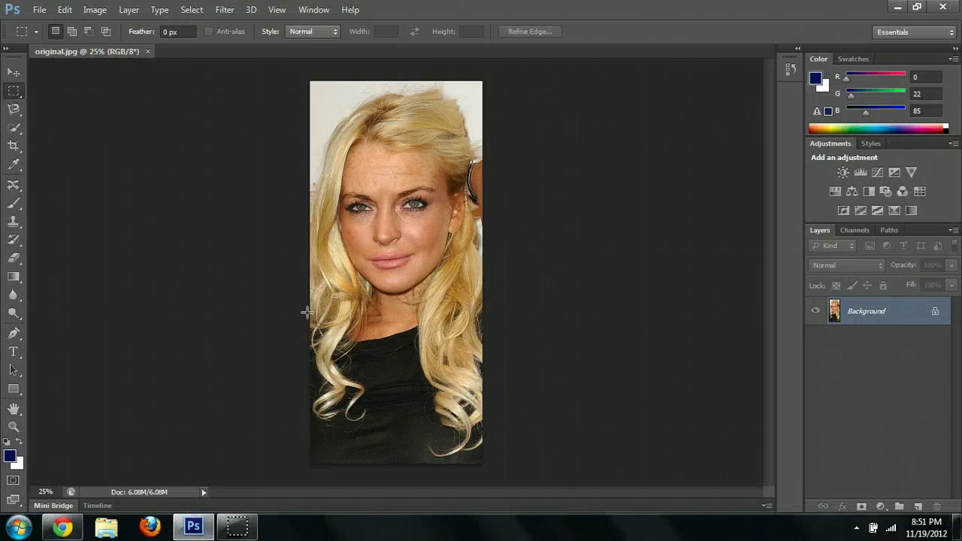
click(56, 11)
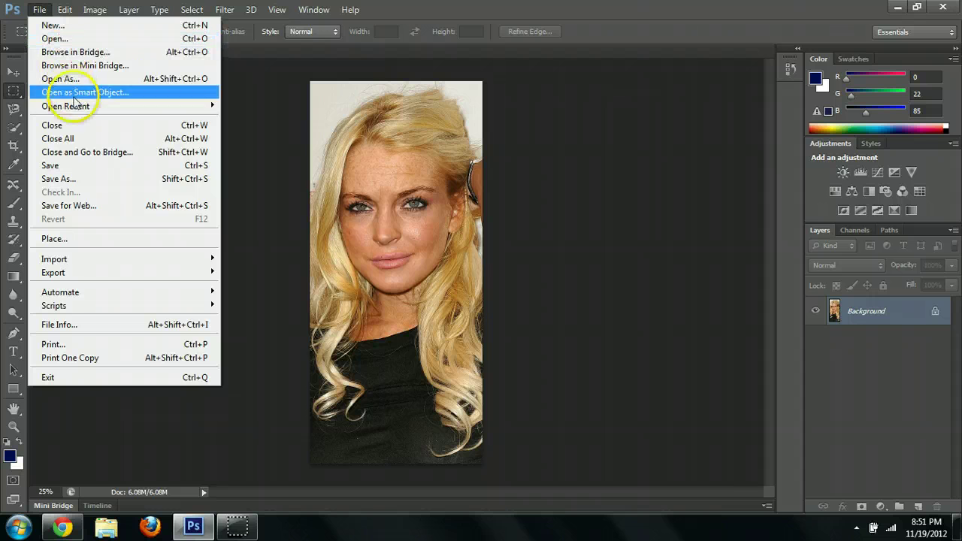
mouse_move(75, 104)
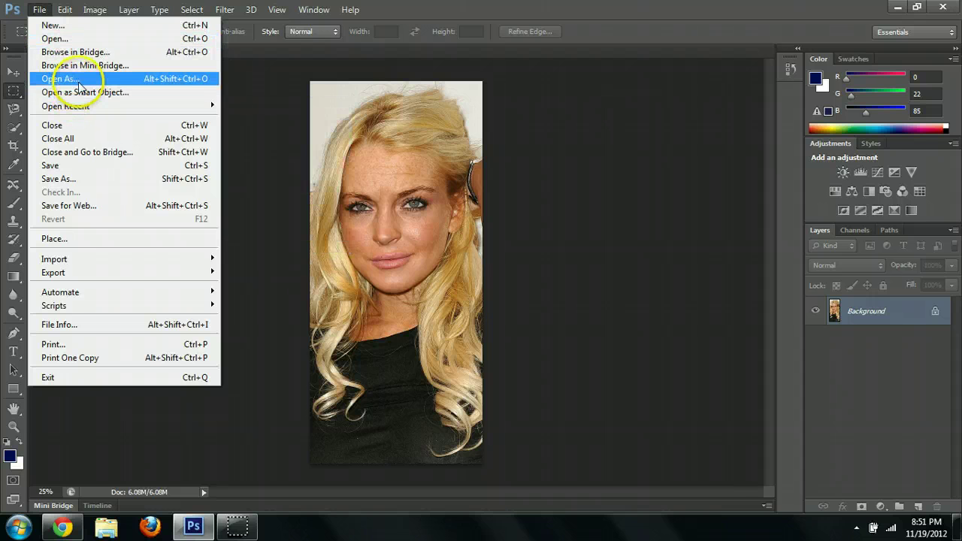
click(60, 79)
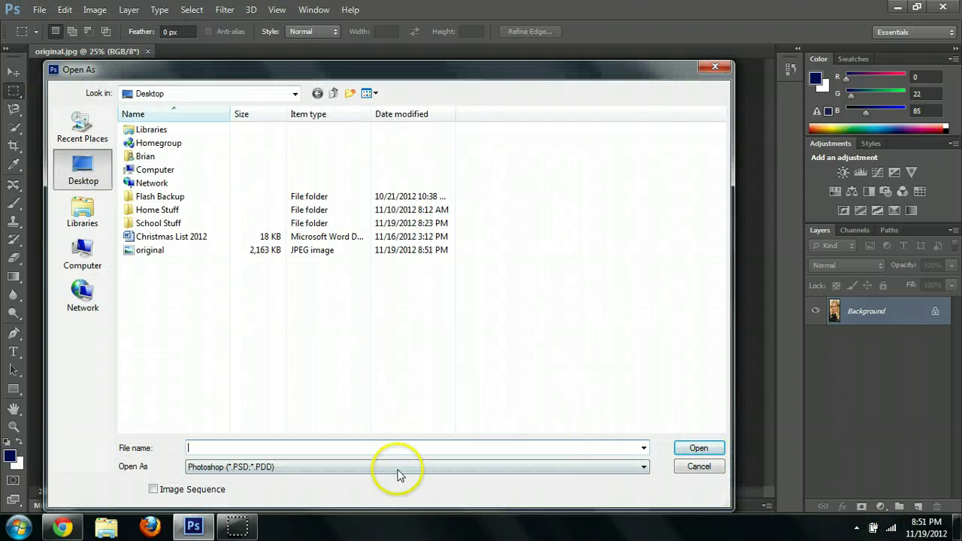
click(398, 466)
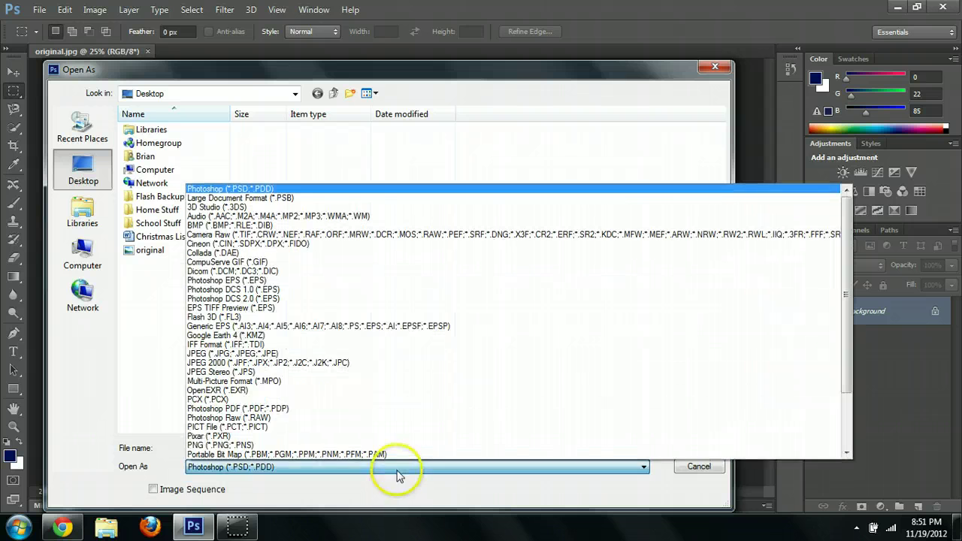
click(231, 236)
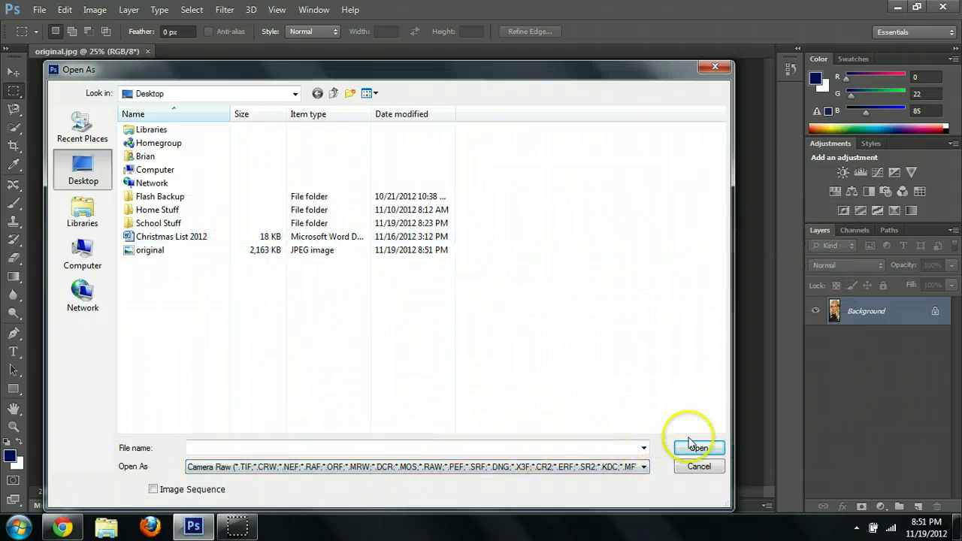
click(126, 250)
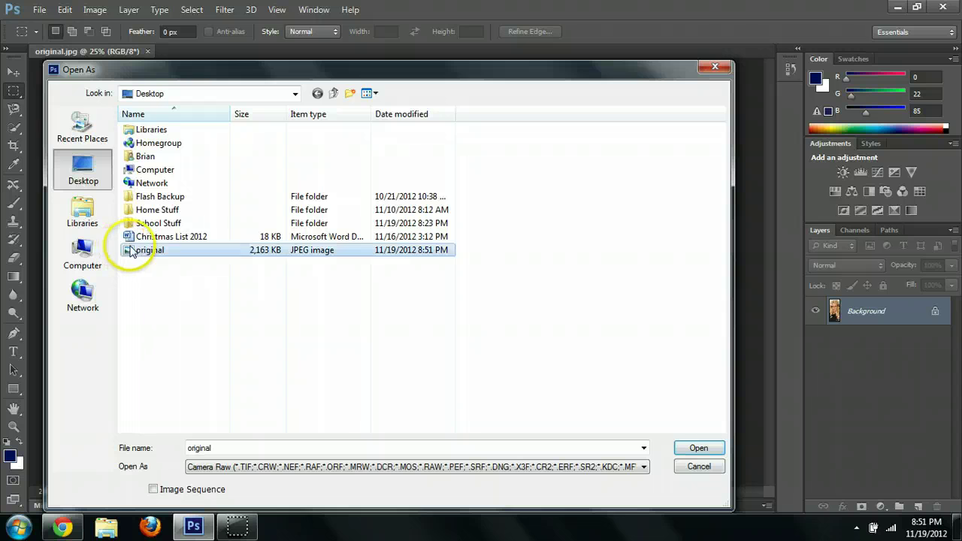
click(698, 448)
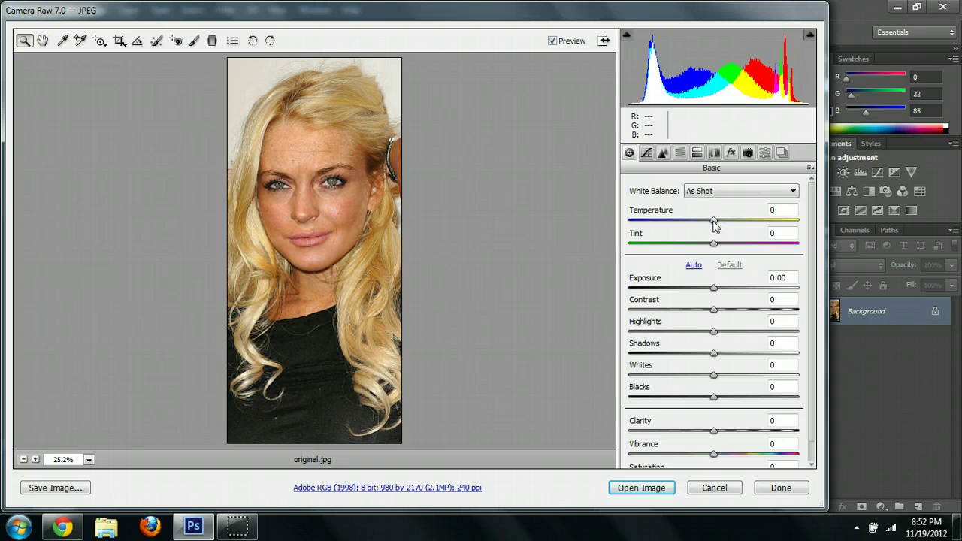
- In the Basic panel, set Temperature -6, Exposure +0.25, Contrast +25, Shadows +2 and Blacks -43
drag(712, 223, 711, 223)
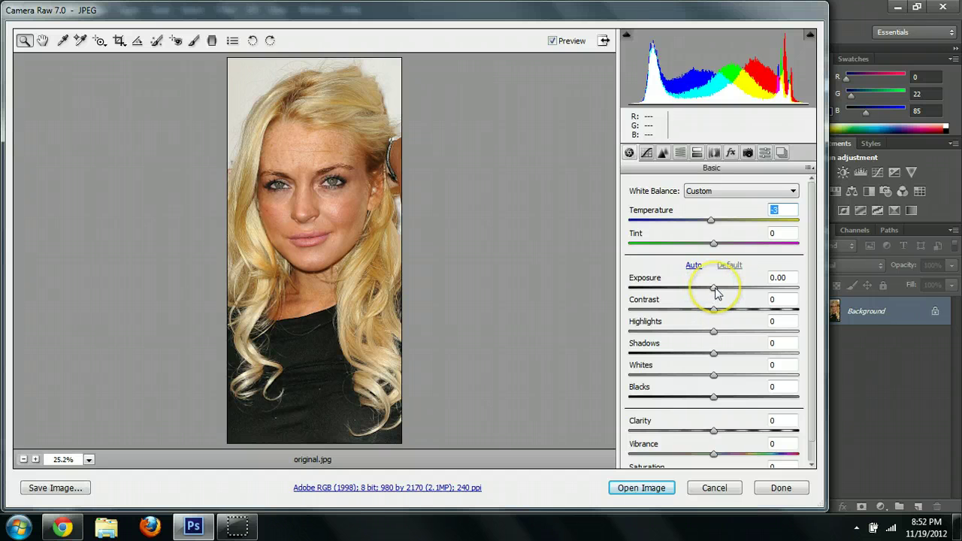
drag(714, 308, 743, 317)
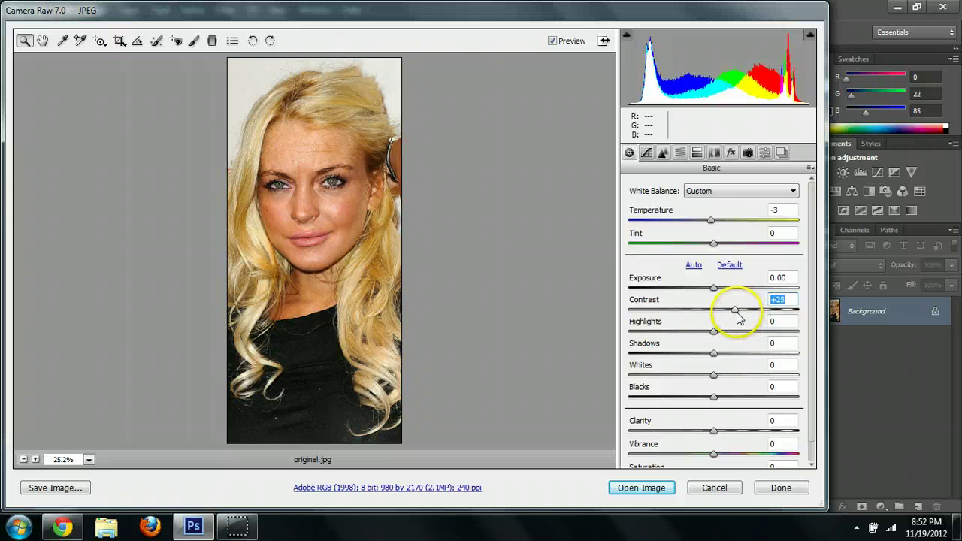
drag(742, 319, 719, 320)
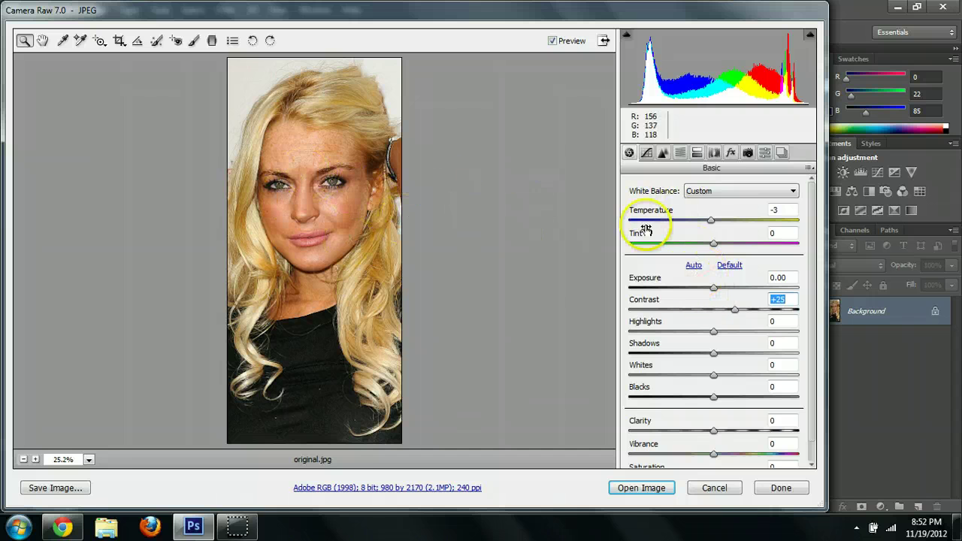
drag(715, 219, 709, 225)
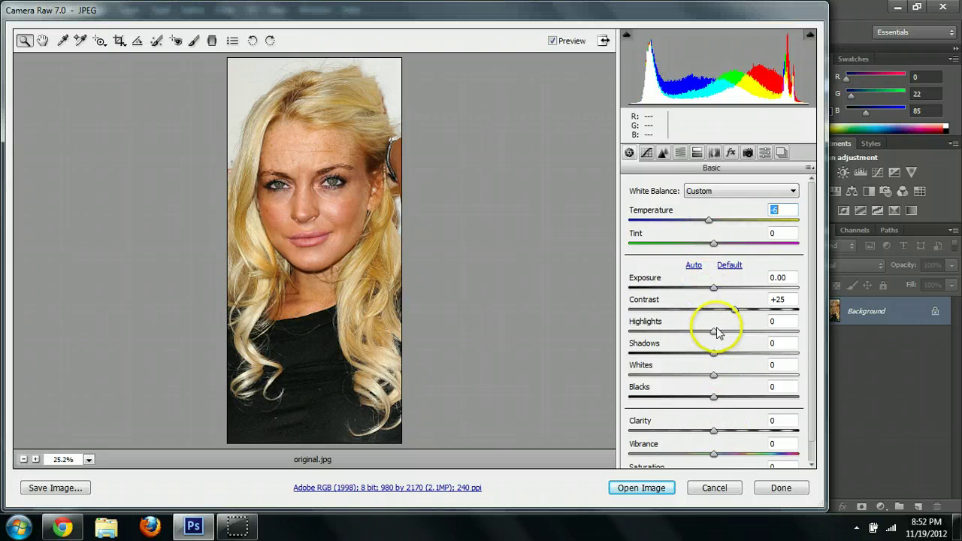
mouse_move(716, 334)
mouse_down()
mouse_move(807, 322)
mouse_move(655, 322)
mouse_move(743, 329)
mouse_move(709, 333)
mouse_move(718, 333)
mouse_up()
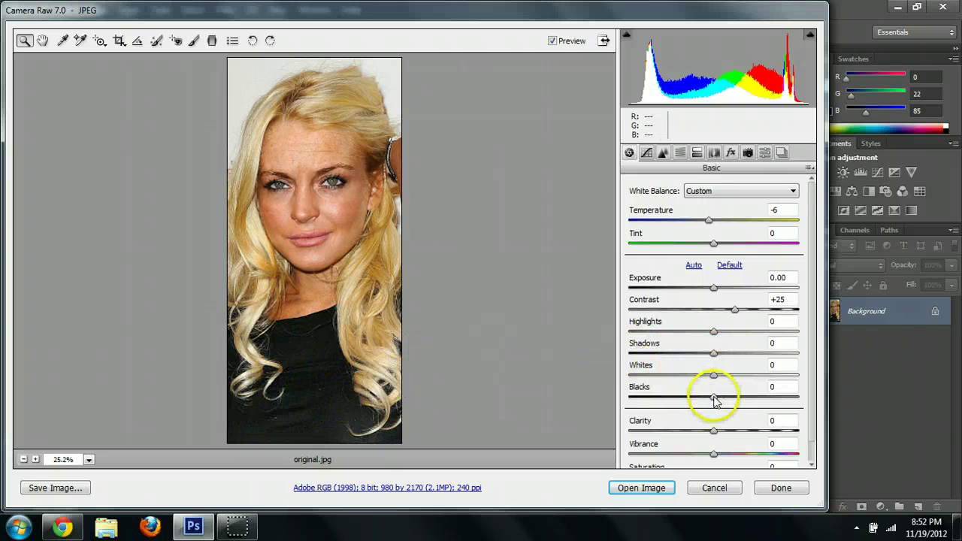
drag(714, 396, 680, 404)
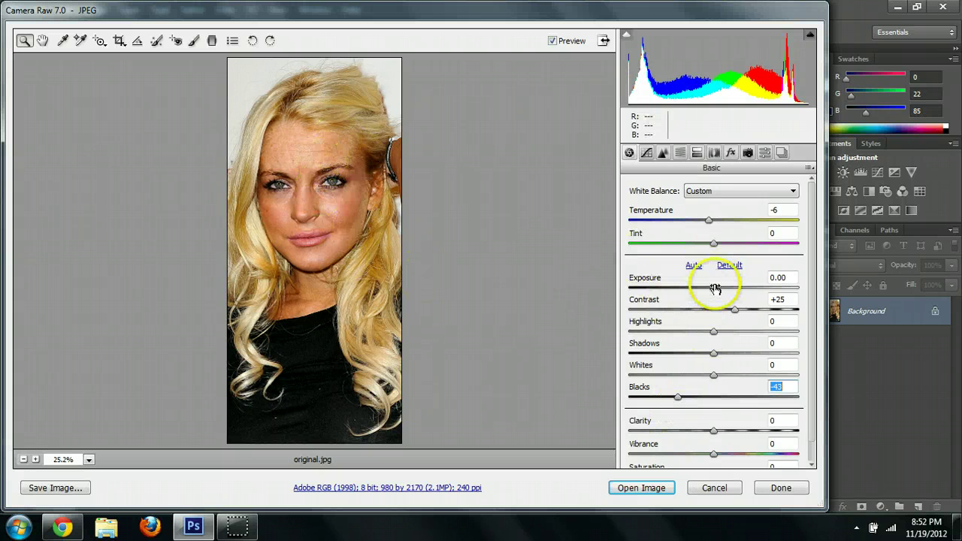
click(717, 288)
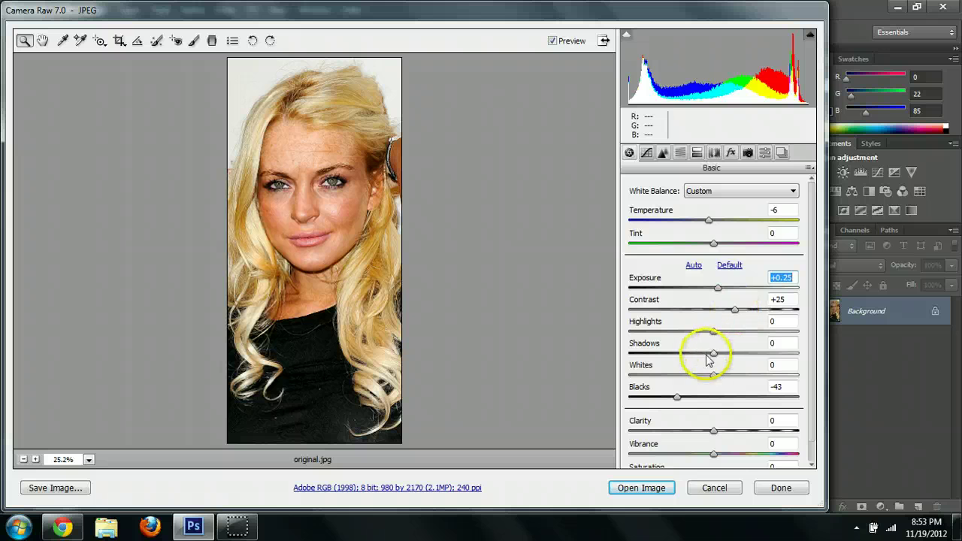
mouse_move(713, 353)
mouse_down()
mouse_move(698, 351)
mouse_move(714, 351)
mouse_up()
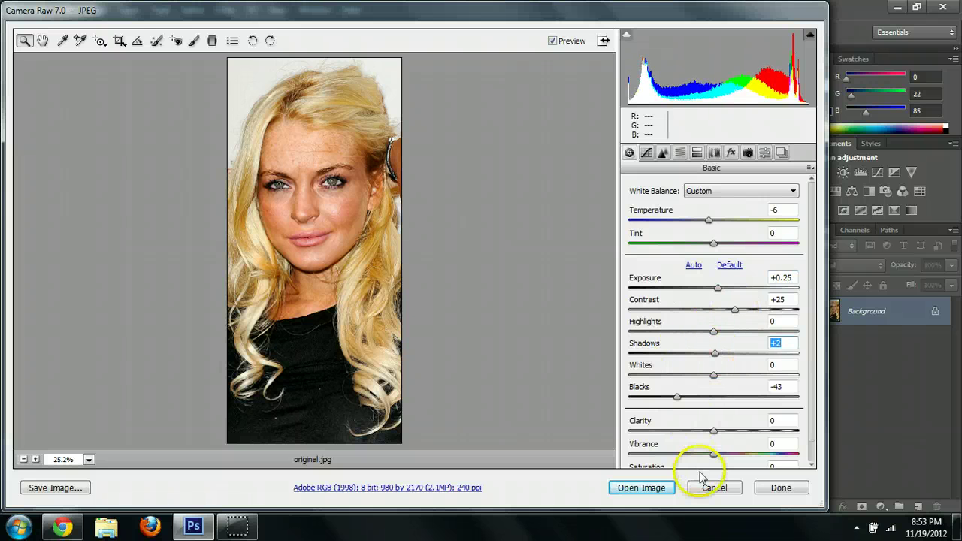
scroll(711, 412, down, 1)
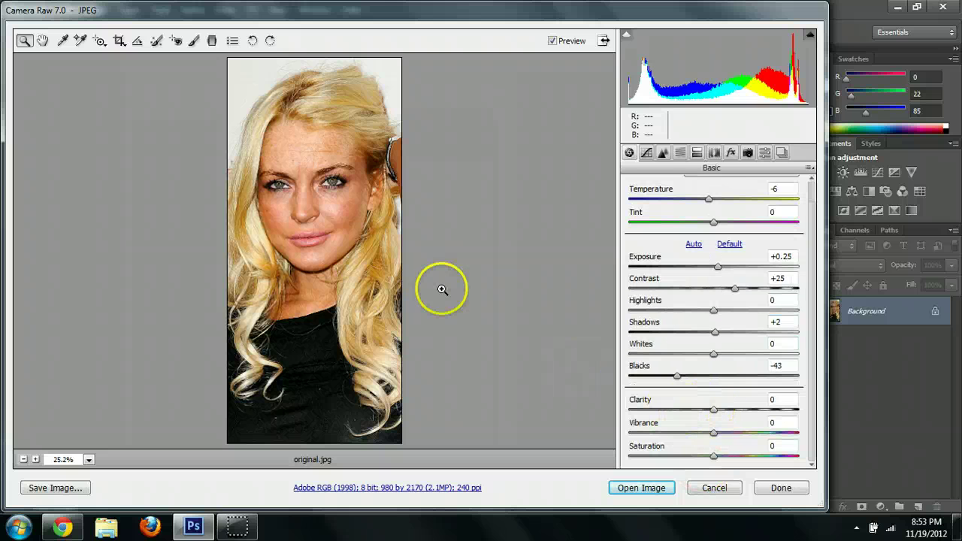
- Zoom to 100% on the face and lower Clarity to -11 to soften the skin
click(312, 195)
click(316, 253)
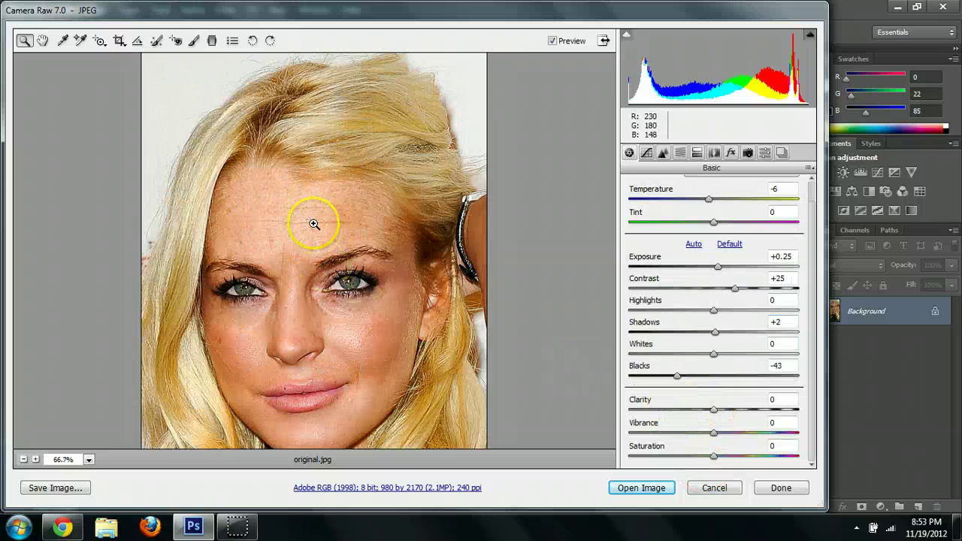
click(309, 225)
click(288, 225)
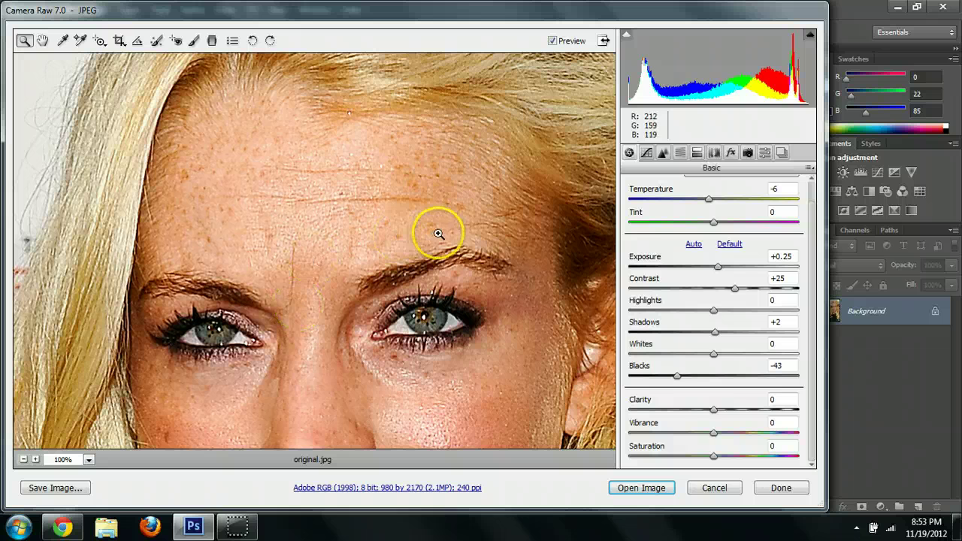
click(699, 410)
drag(700, 413, 622, 418)
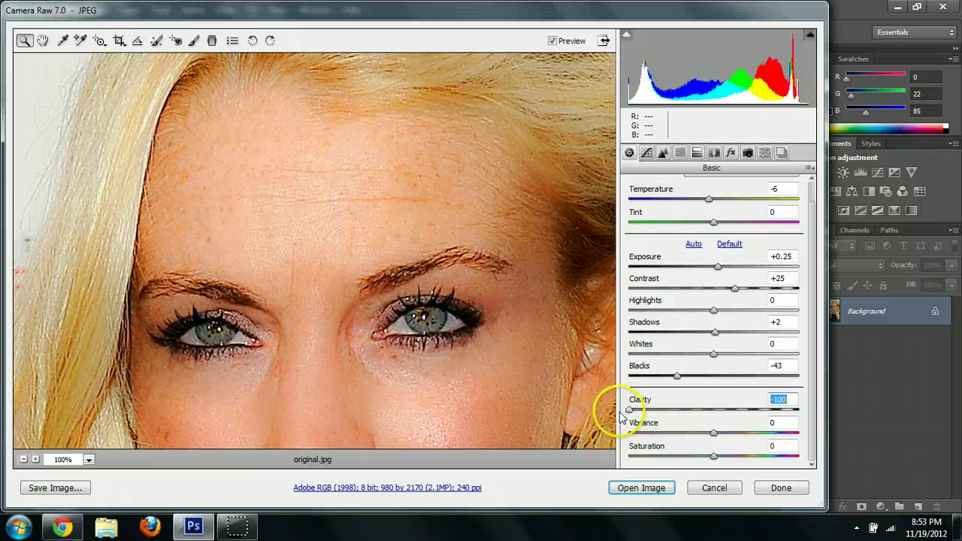
click(695, 409)
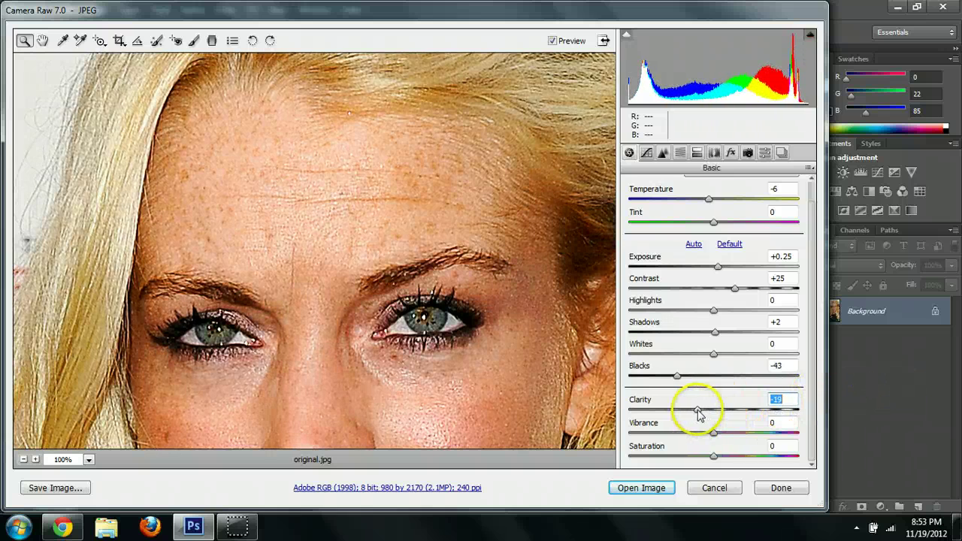
drag(698, 413, 706, 416)
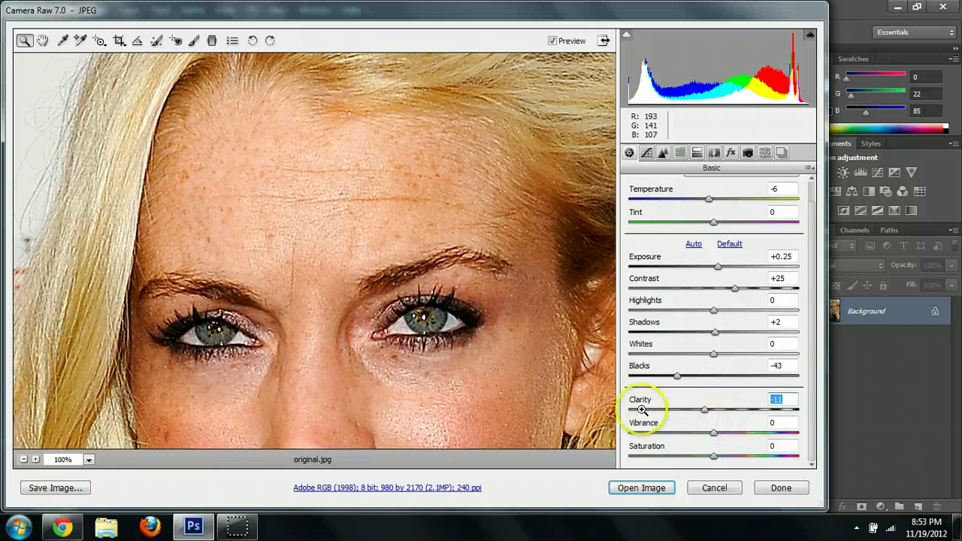
- Zoom back out to the full portrait, then set Vibrance +13 and Temperature -8
click(335, 302)
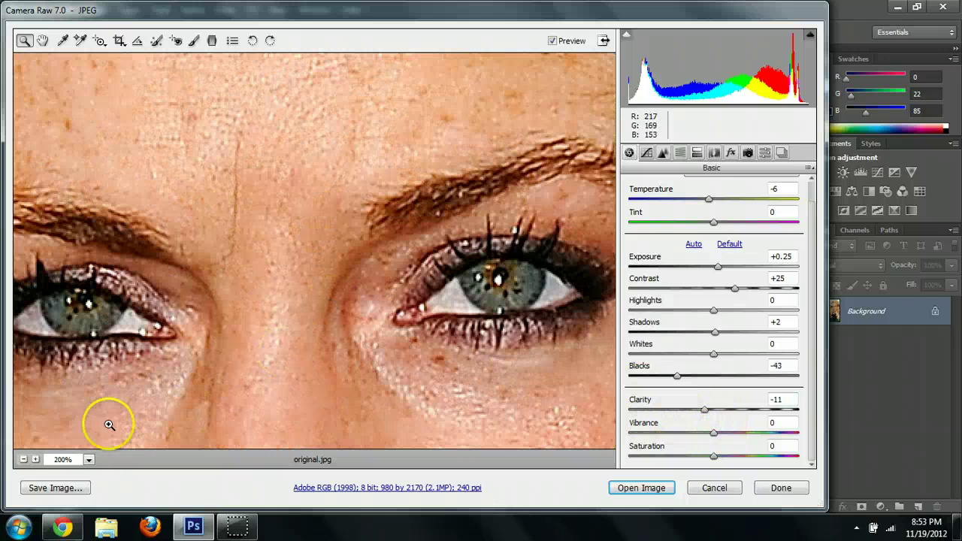
click(24, 459)
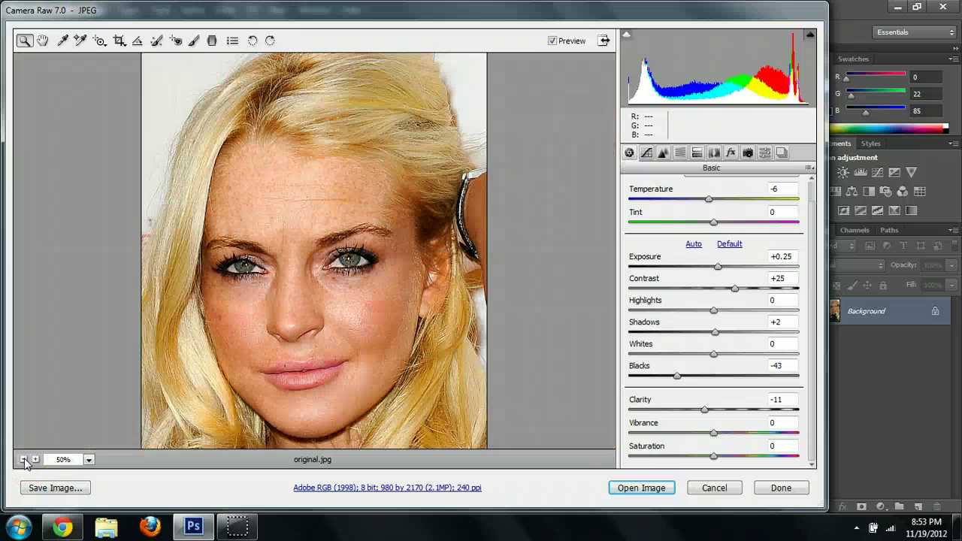
click(23, 460)
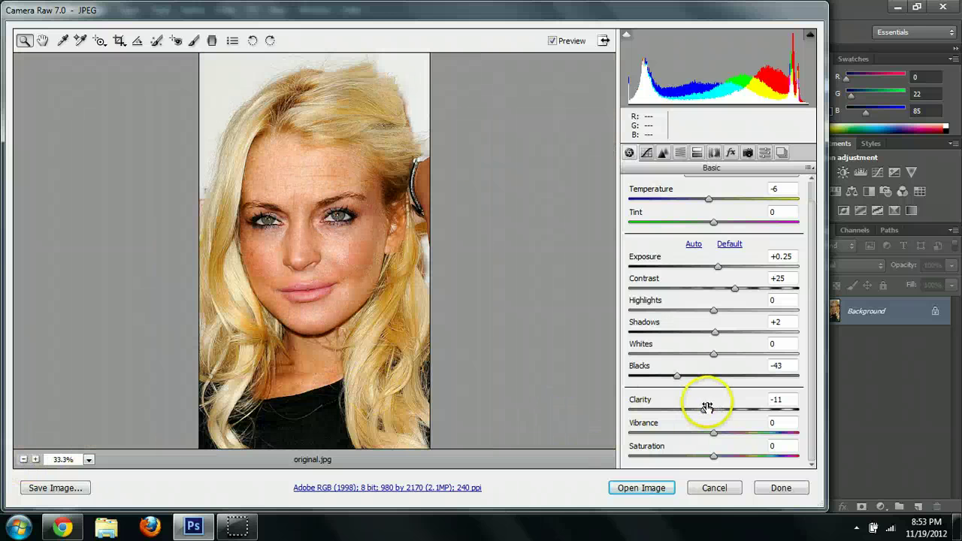
drag(717, 436, 774, 403)
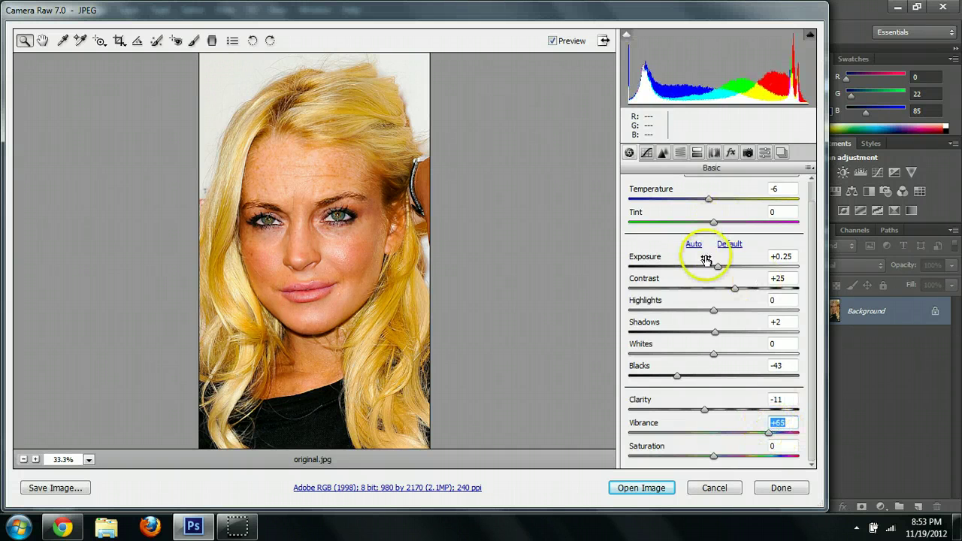
drag(699, 202, 708, 203)
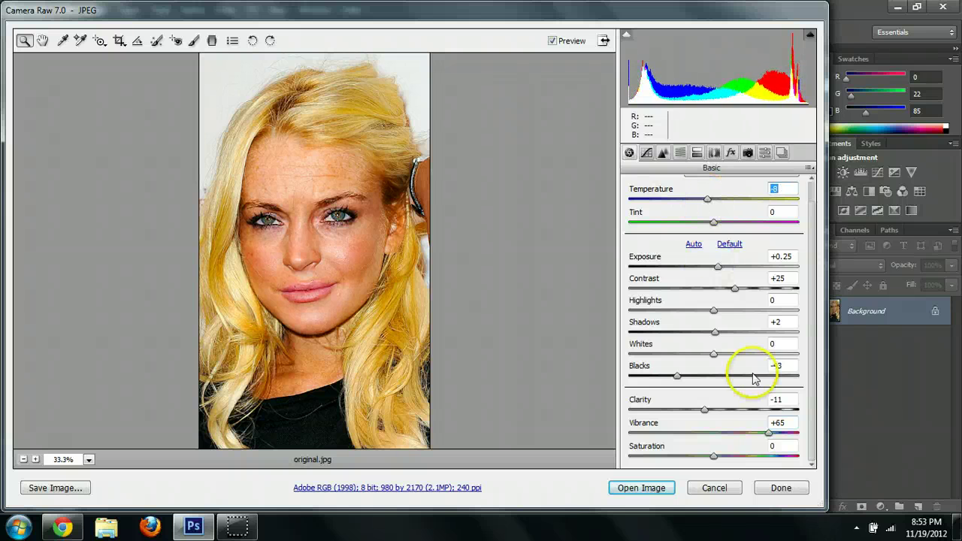
drag(766, 434, 735, 441)
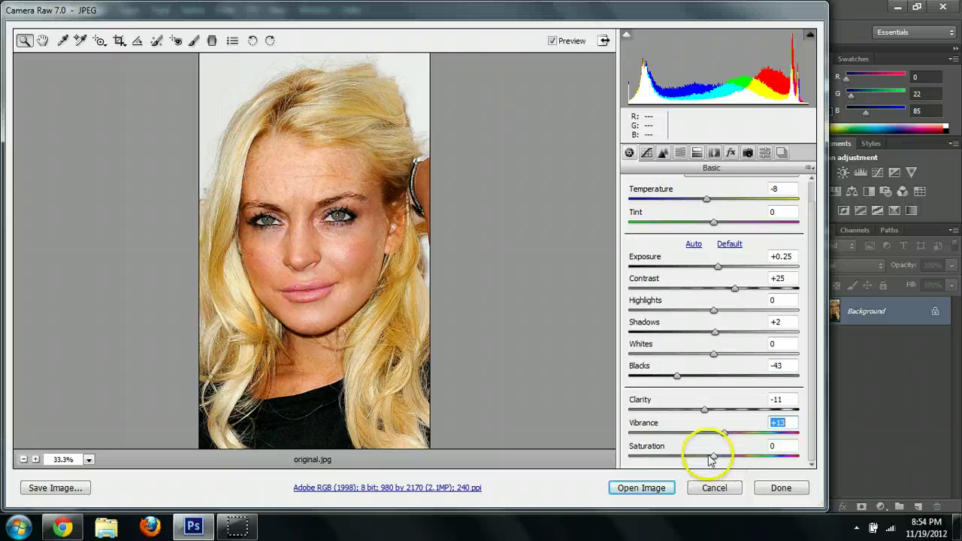
- In the Detail tab, set Noise Reduction Luminance 70, Luminance Detail 41 and Luminance Contrast 0
click(646, 153)
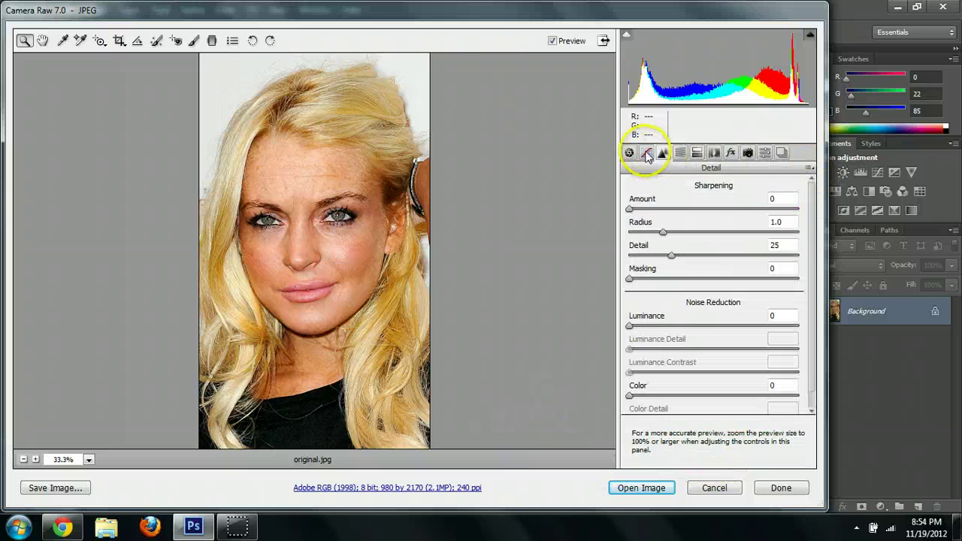
click(313, 255)
click(308, 239)
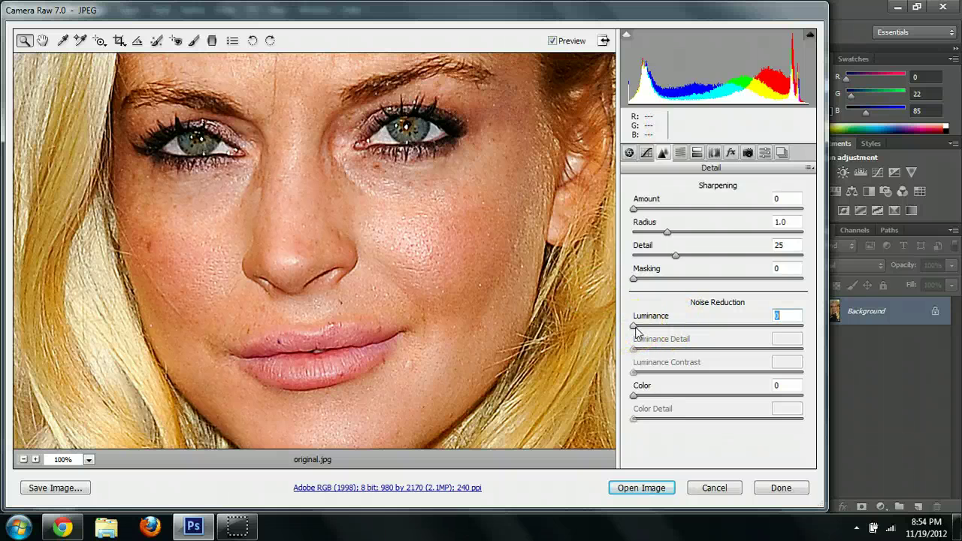
drag(635, 326, 866, 324)
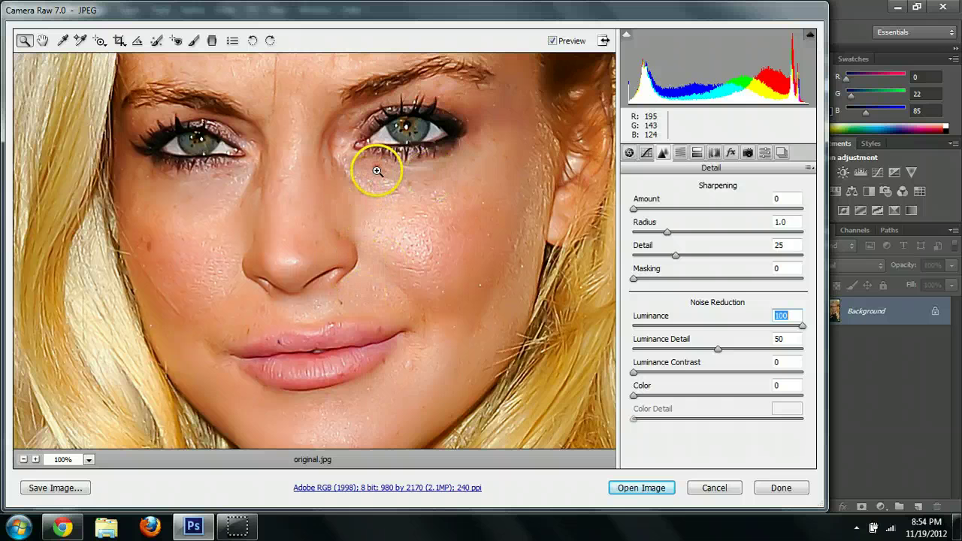
mouse_move(369, 211)
mouse_down()
mouse_move(366, 253)
mouse_move(385, 218)
mouse_up()
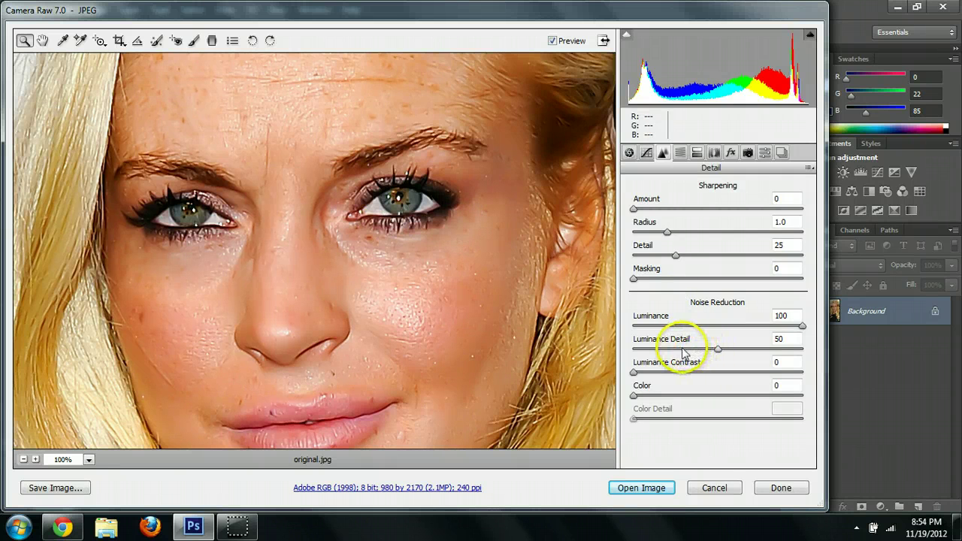
drag(718, 349, 619, 358)
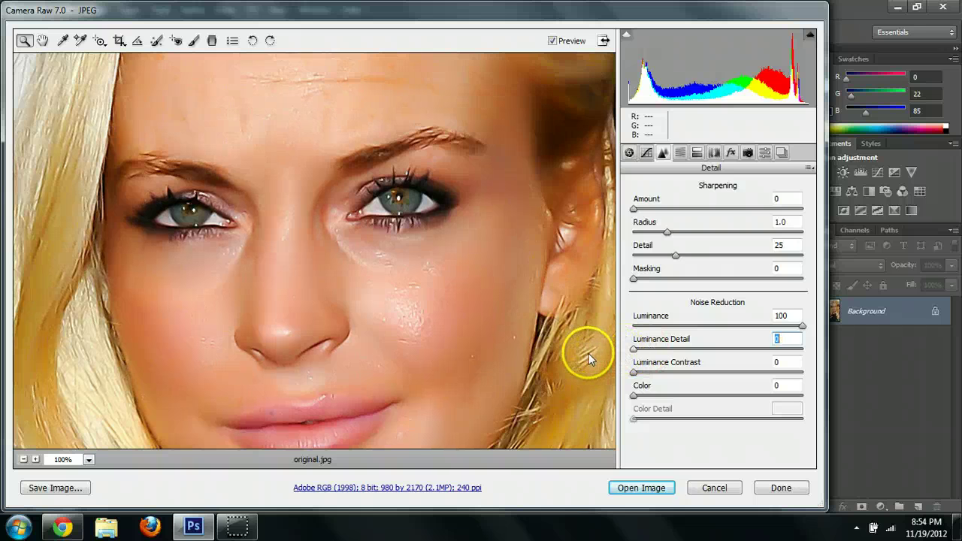
drag(378, 305, 352, 305)
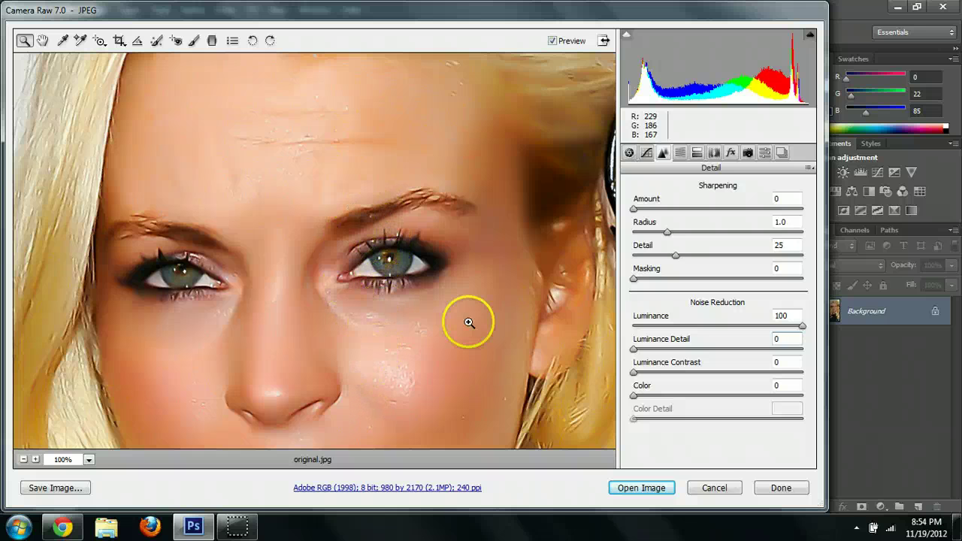
drag(418, 321, 436, 259)
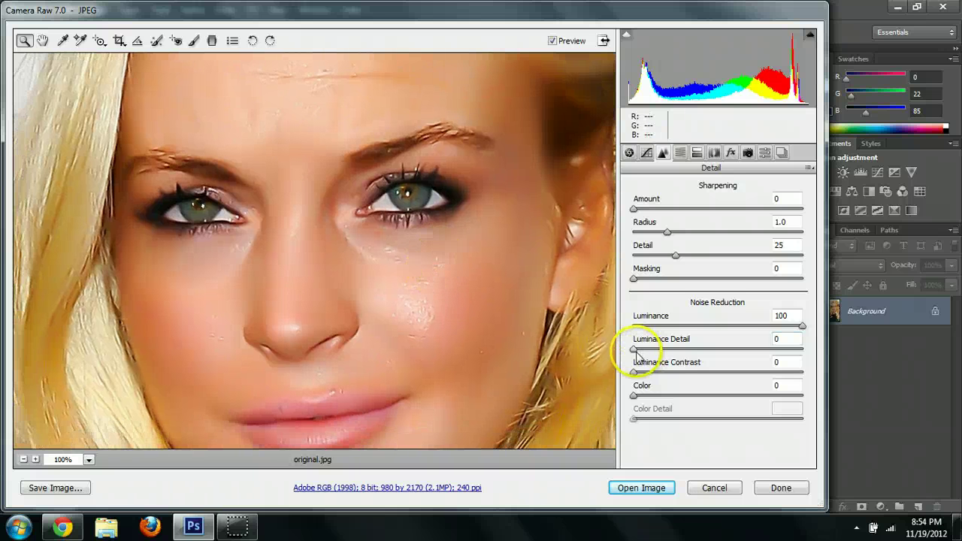
drag(634, 350, 711, 352)
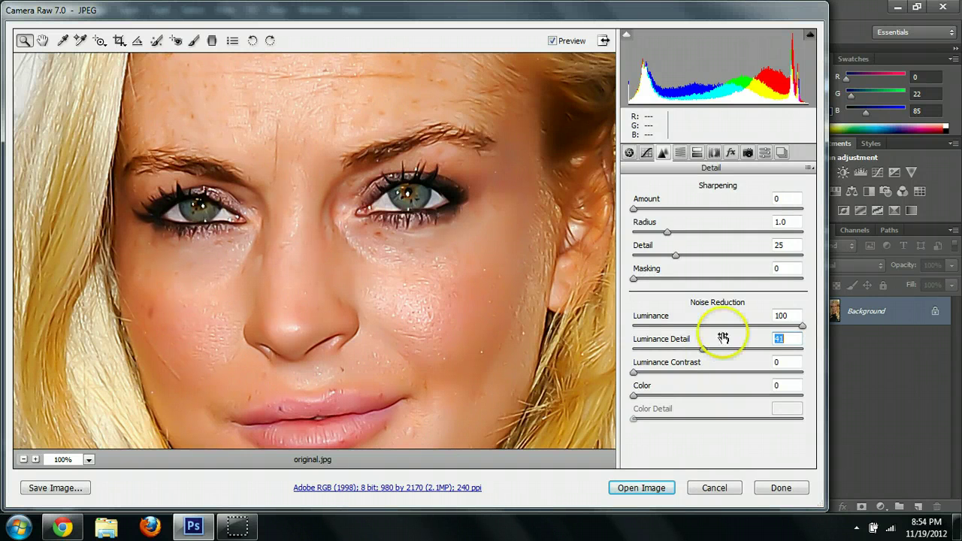
click(752, 325)
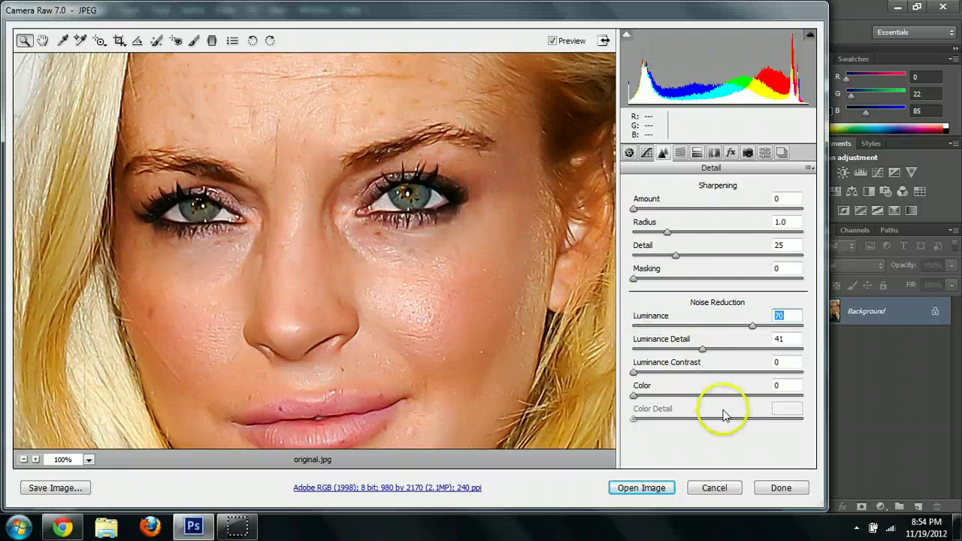
mouse_move(633, 373)
mouse_down()
mouse_move(692, 374)
mouse_move(634, 376)
mouse_up()
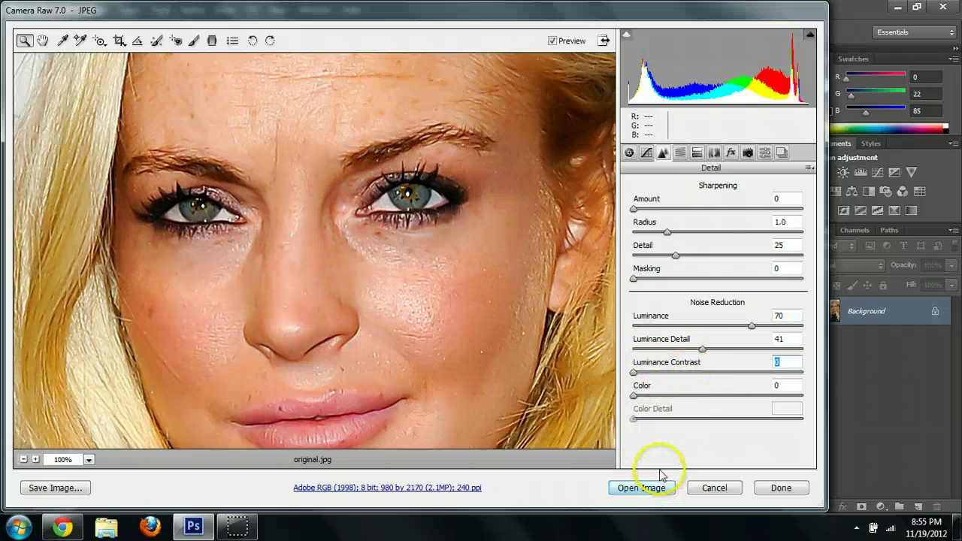
- Raise Sharpening Amount to 14, apply with Done, and compare original.jpg against original-2
drag(635, 208, 656, 221)
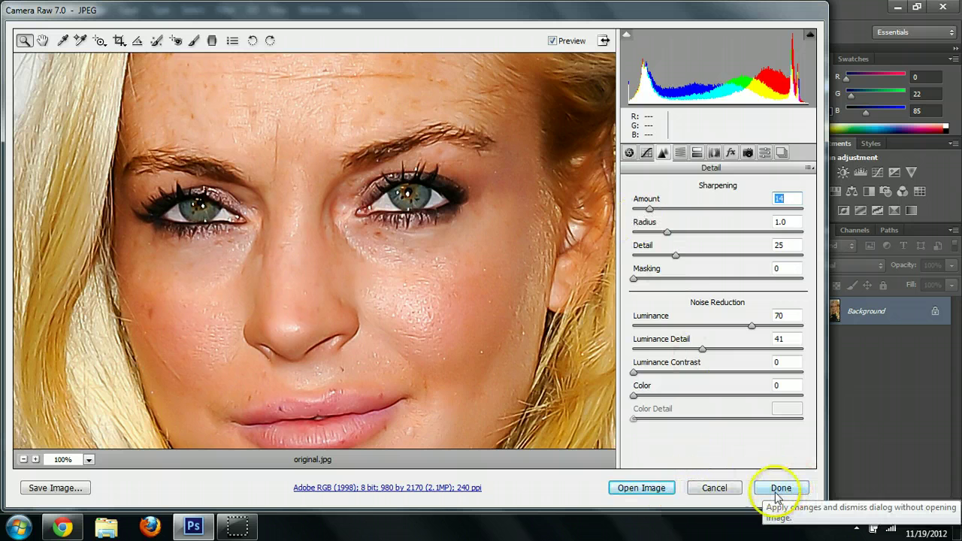
click(654, 489)
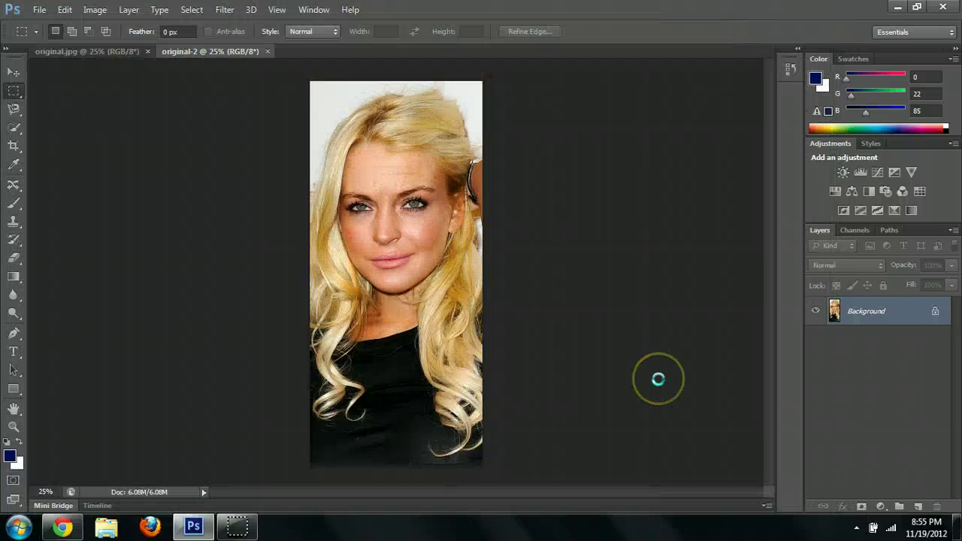
click(99, 56)
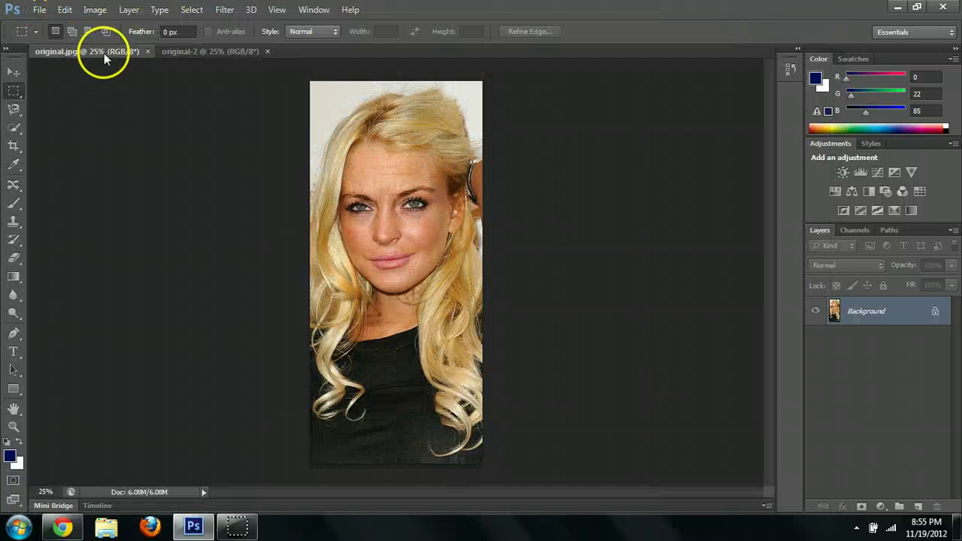
click(200, 58)
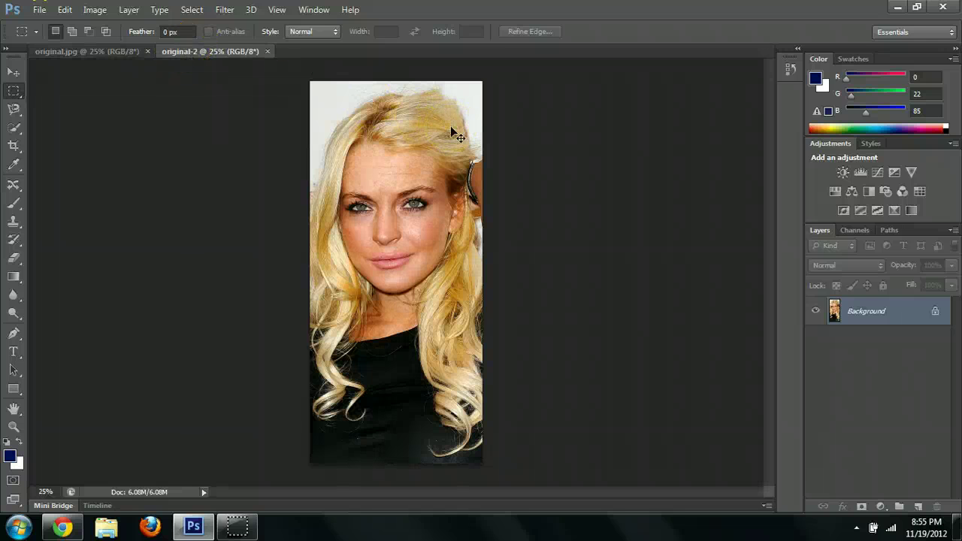
key(ctrl+plus)
key(ctrl+plus)
key(ctrl+plus)
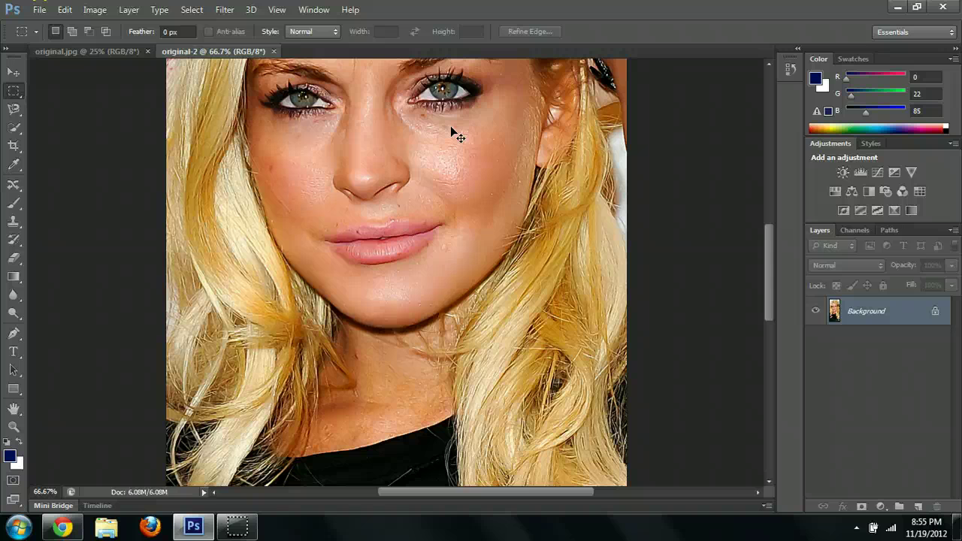
key(ctrl+plus)
key(ctrl+plus)
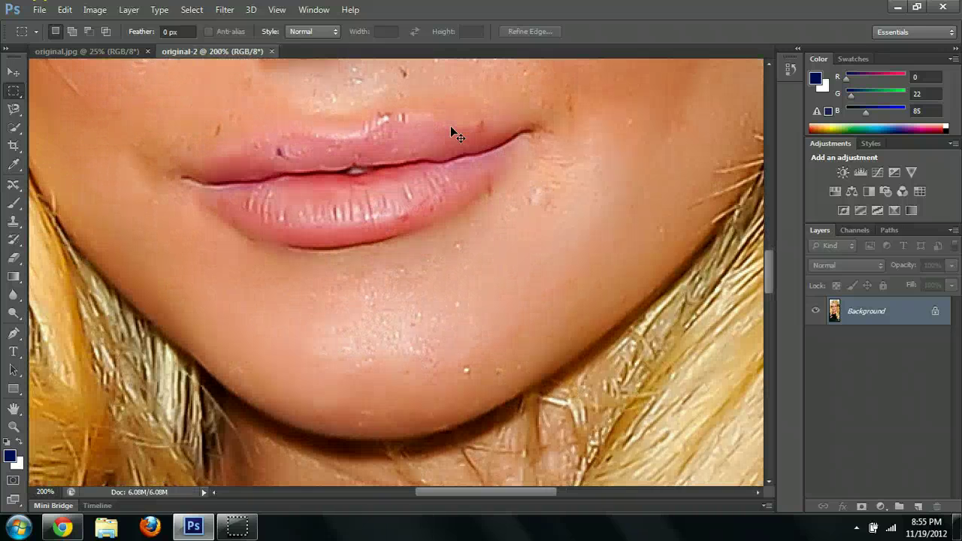
click(456, 126)
scroll(455, 143, up, 5)
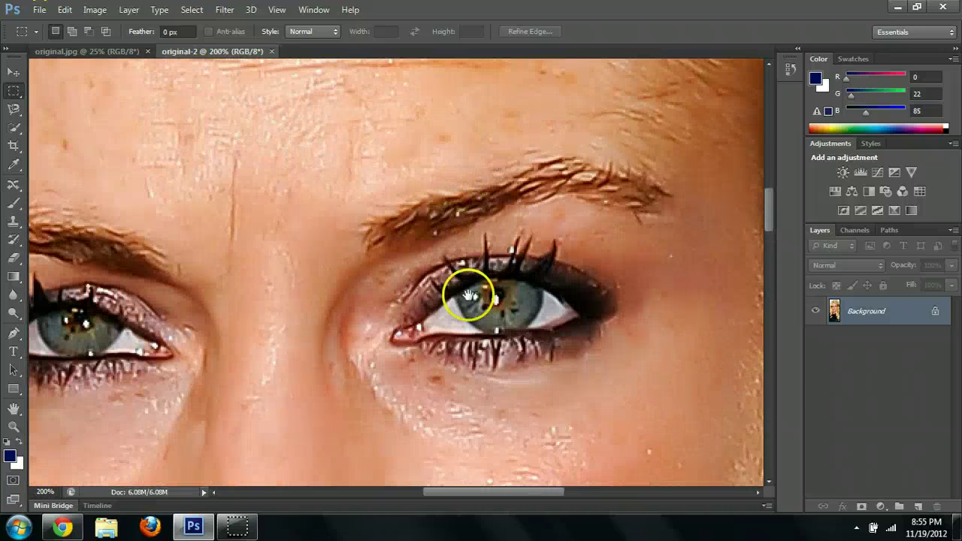
scroll(474, 393, up, 3)
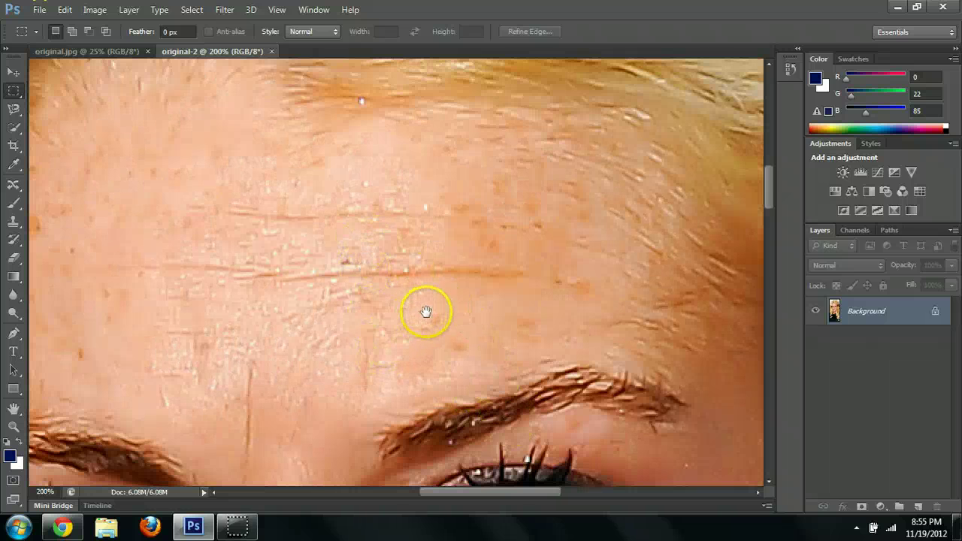
scroll(425, 311, down, 3)
key(ctrl+minus)
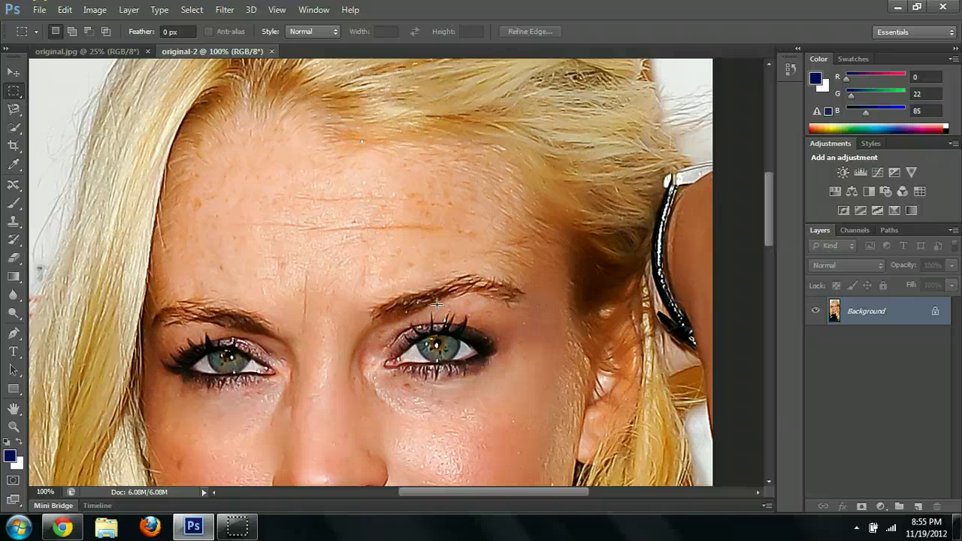
- With the Spot Healing Brush, paint over a horizontal forehead wrinkle
click(15, 187)
click(39, 181)
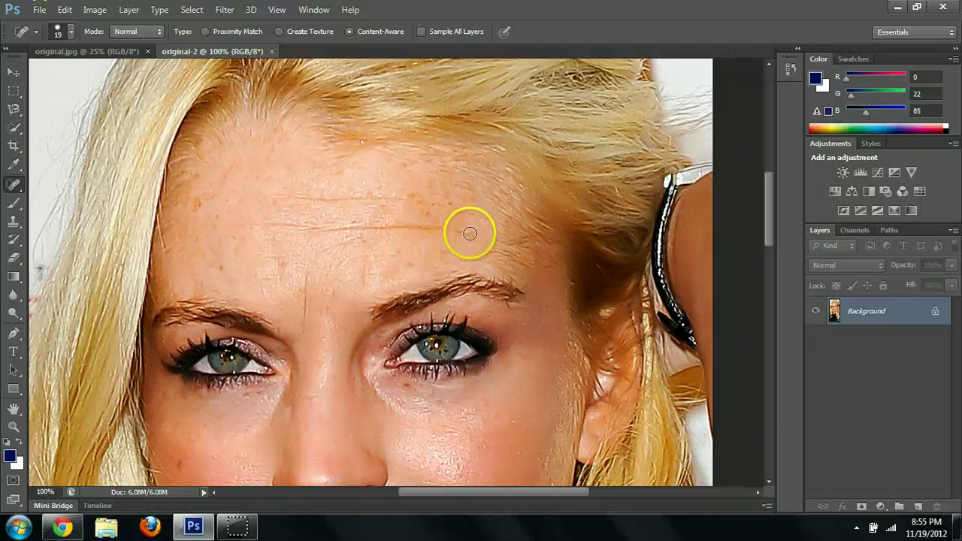
drag(470, 233, 395, 223)
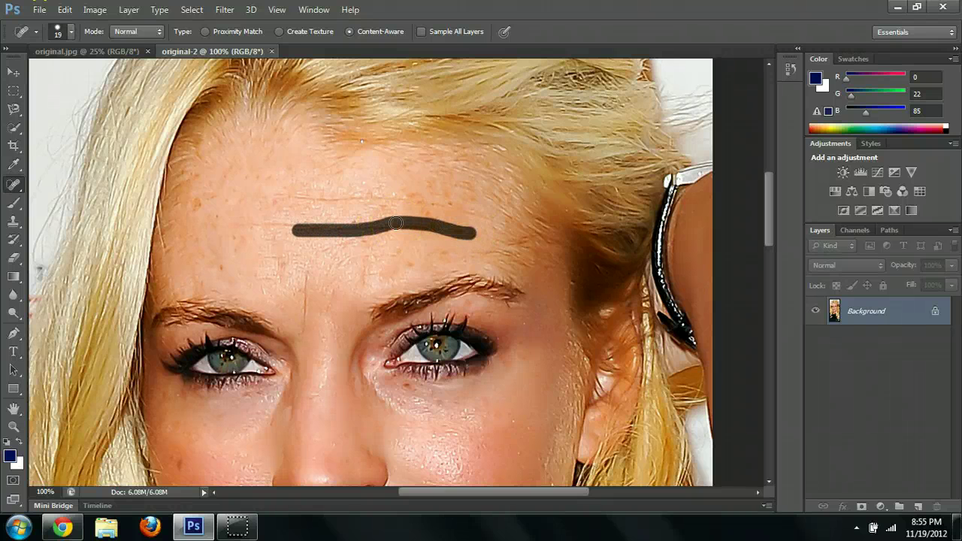
drag(243, 221, 239, 221)
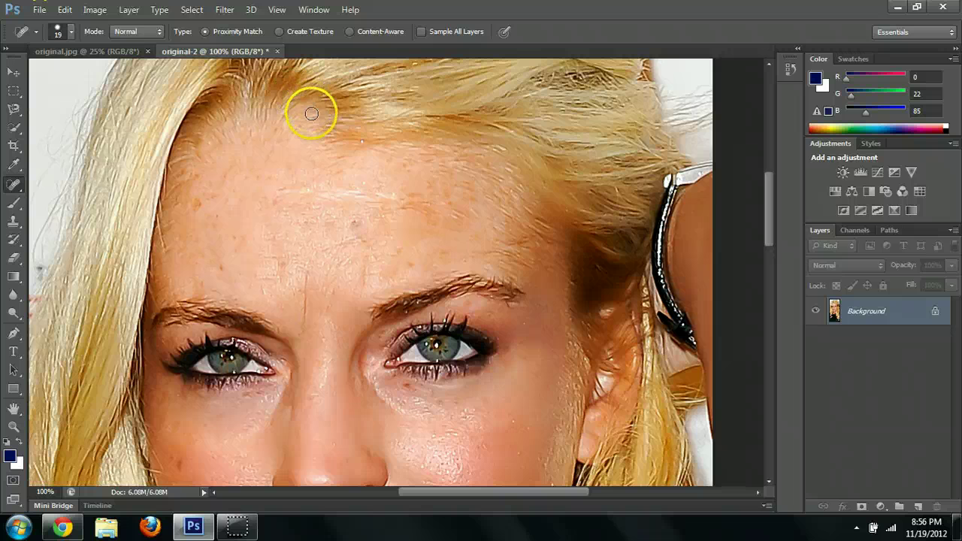
- Switch the brush to Content-Aware and heal the upper forehead line, brow crease and small spots
click(349, 32)
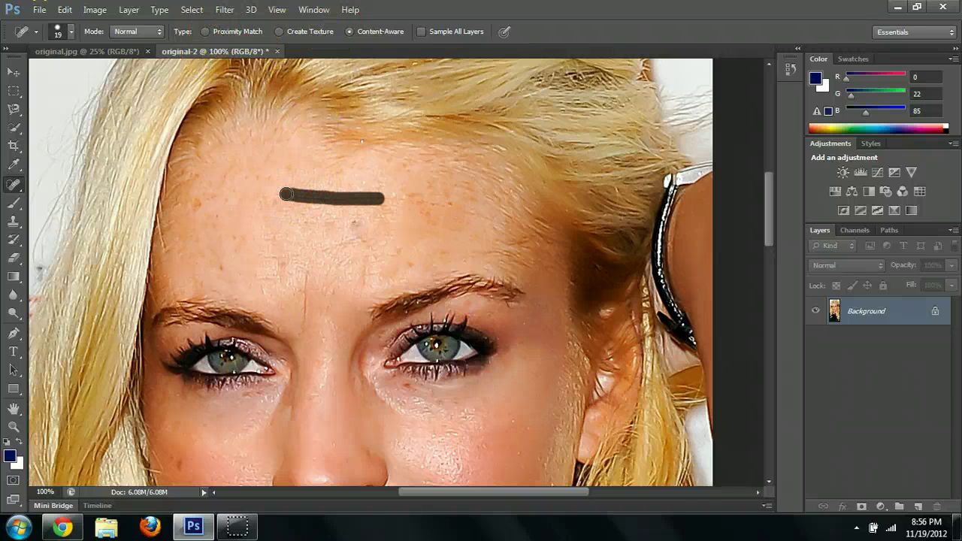
drag(481, 215, 482, 215)
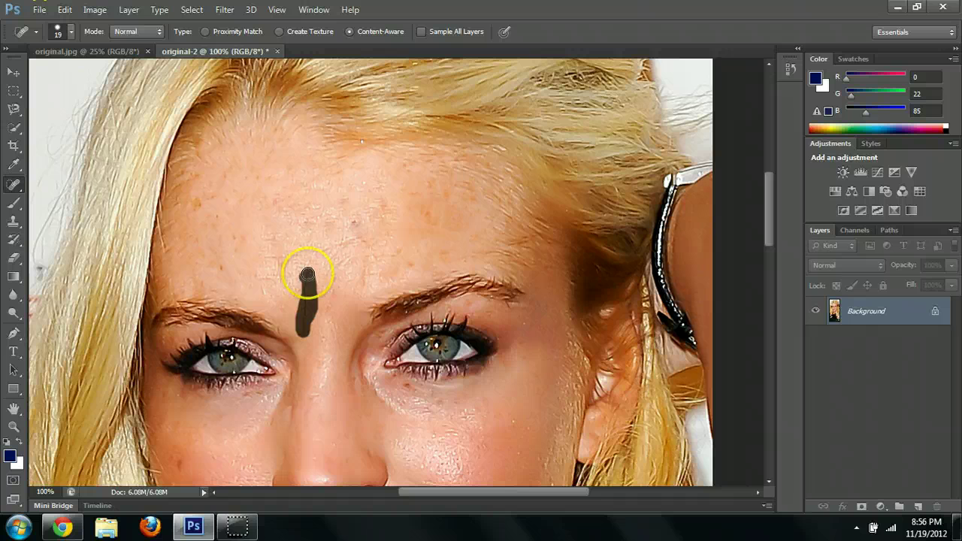
drag(307, 275, 308, 276)
click(355, 224)
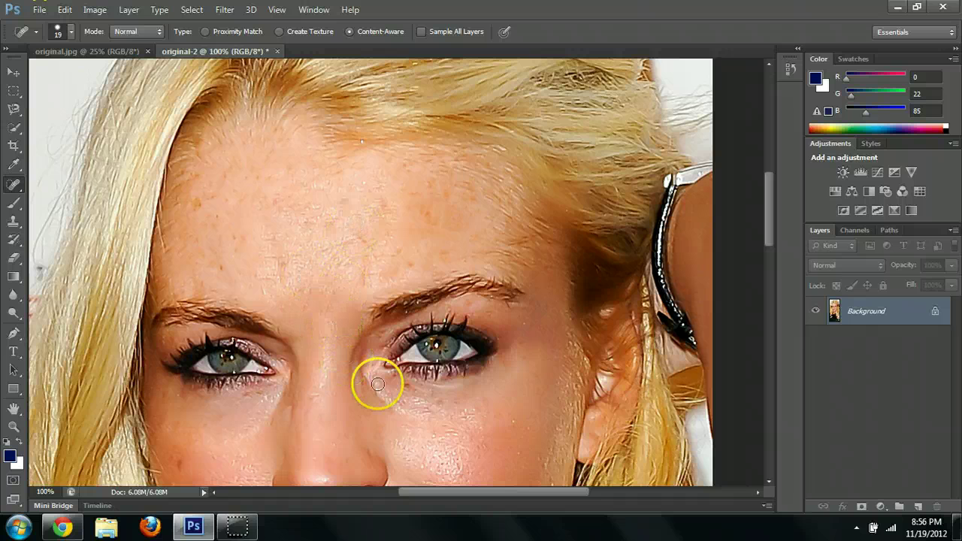
click(181, 462)
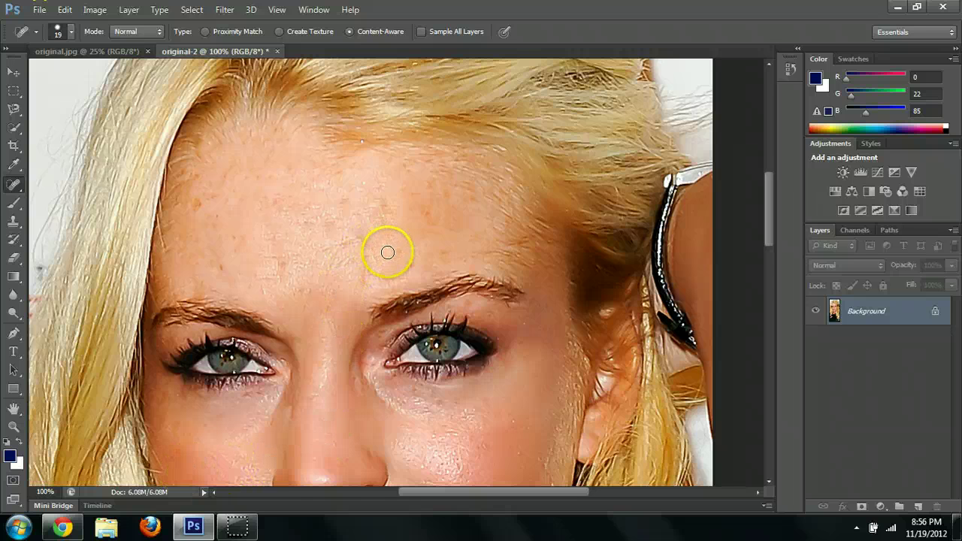
- Heal the blemishes above the upper lip and around the right lip corner
scroll(378, 279, down, 5)
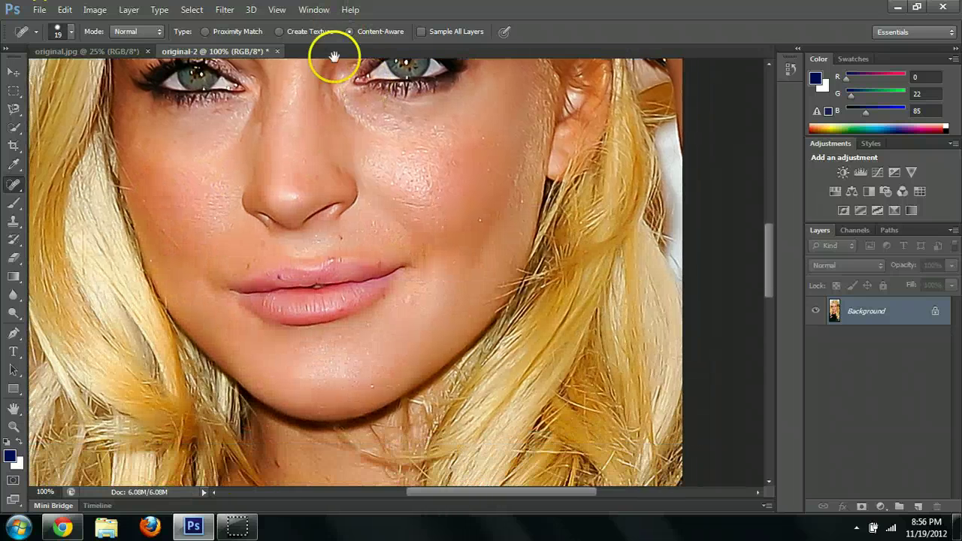
scroll(236, 172, down, 3)
scroll(303, 186, up, 1)
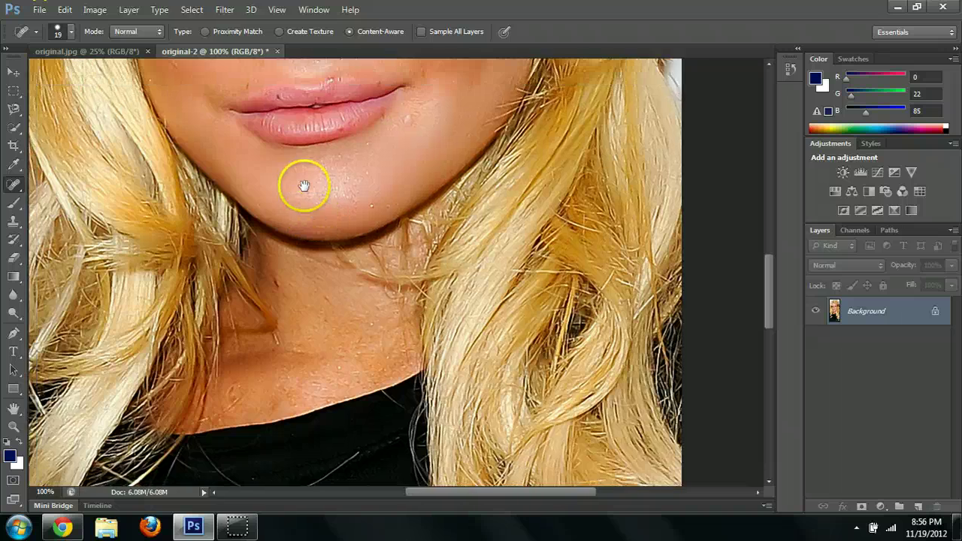
mouse_move(304, 185)
mouse_down()
mouse_move(356, 303)
mouse_move(322, 376)
mouse_up()
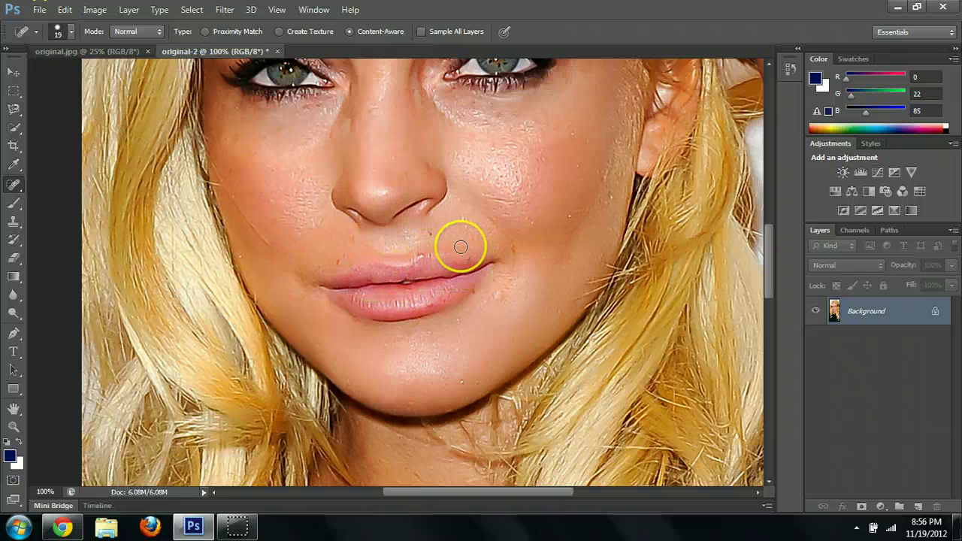
click(430, 239)
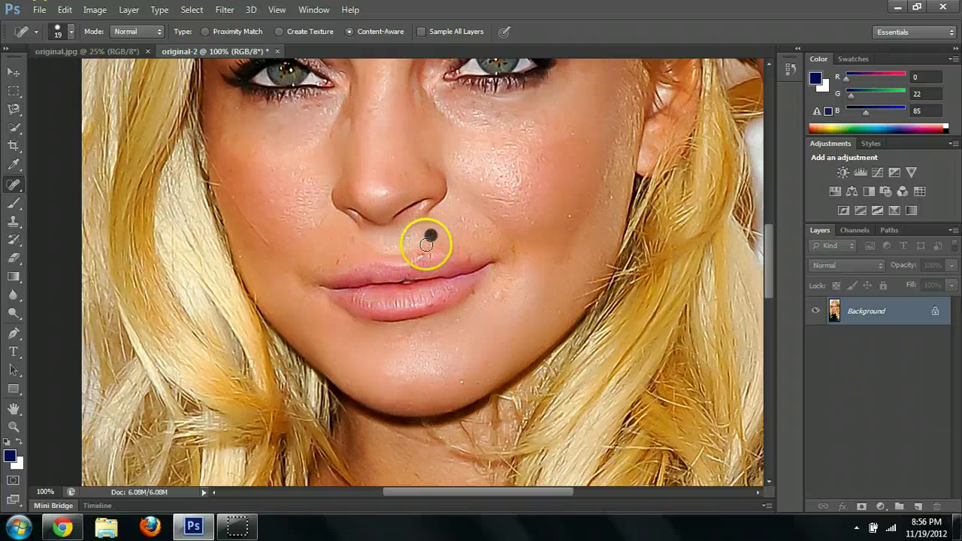
click(355, 238)
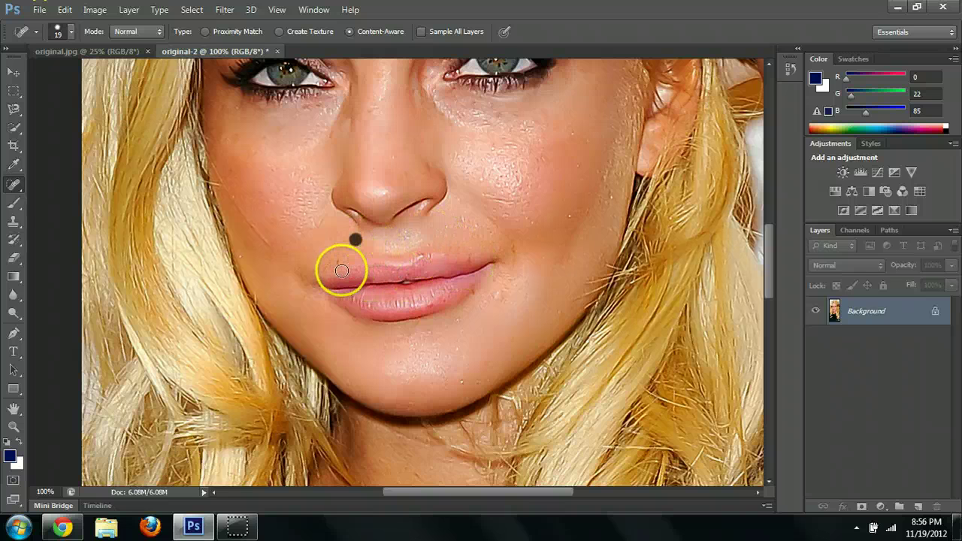
click(497, 295)
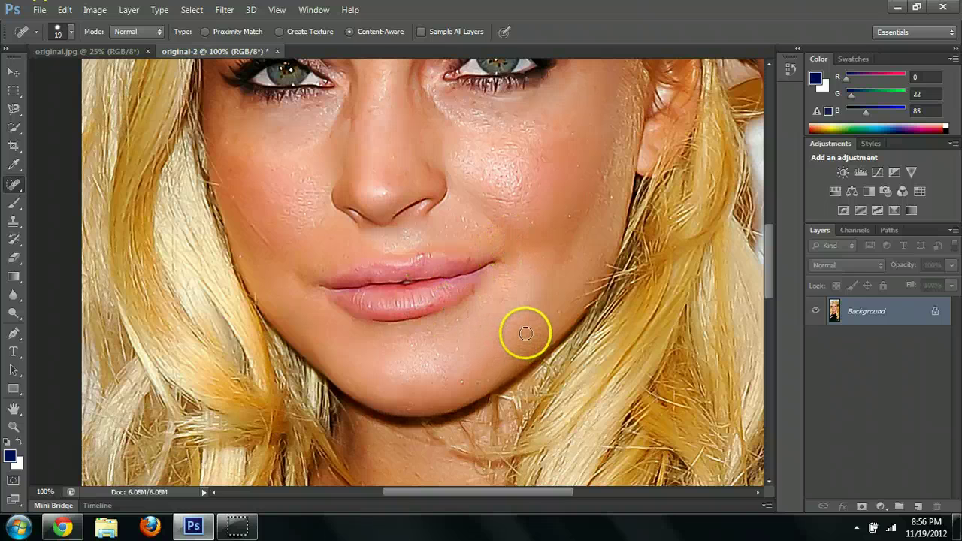
click(483, 285)
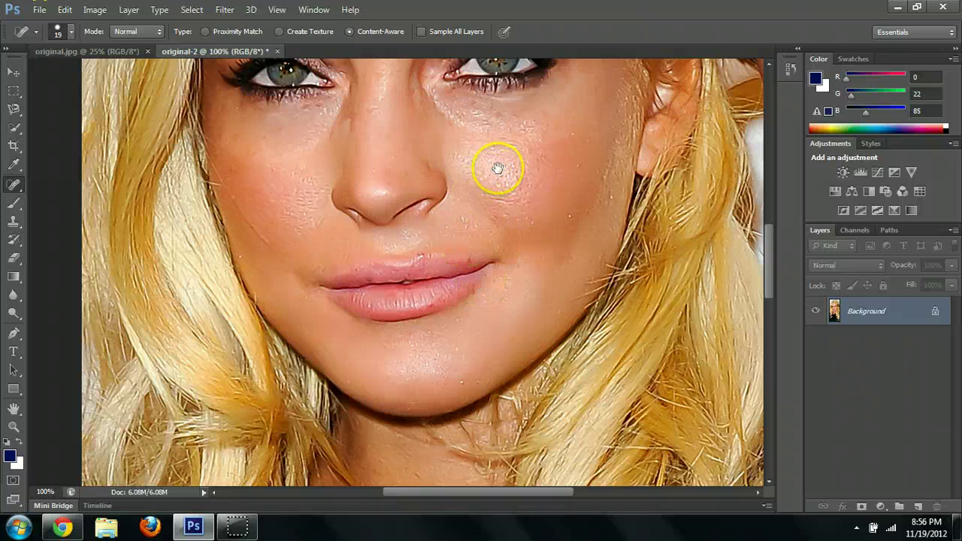
- Heal the dark spot in the hair above the forehead
drag(497, 167, 376, 438)
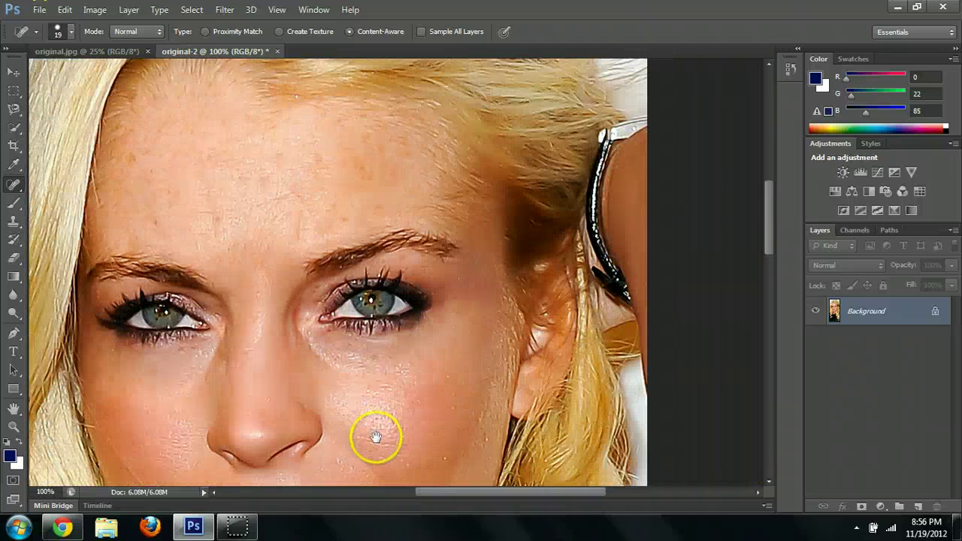
drag(378, 163, 378, 235)
click(380, 163)
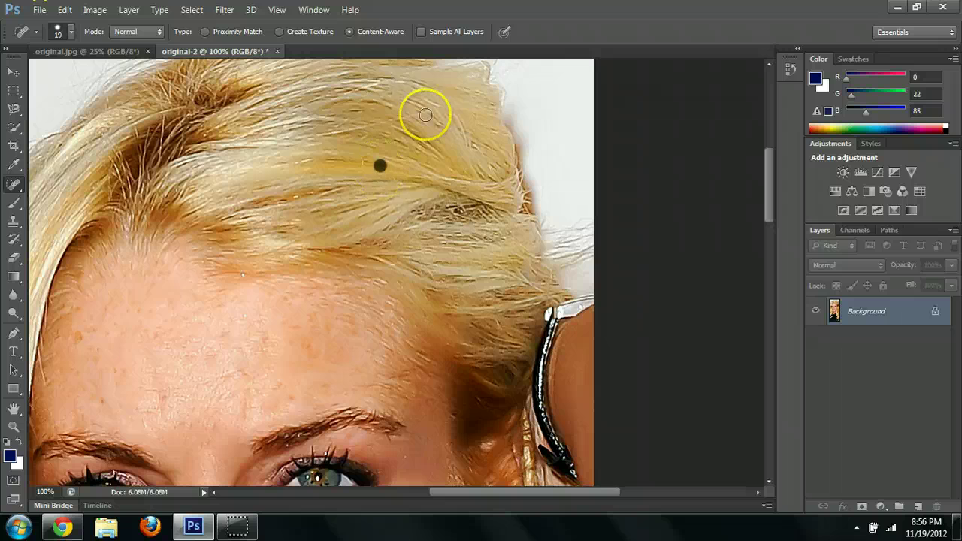
mouse_move(381, 166)
mouse_down()
mouse_move(389, 195)
mouse_move(414, 172)
mouse_move(425, 139)
mouse_up()
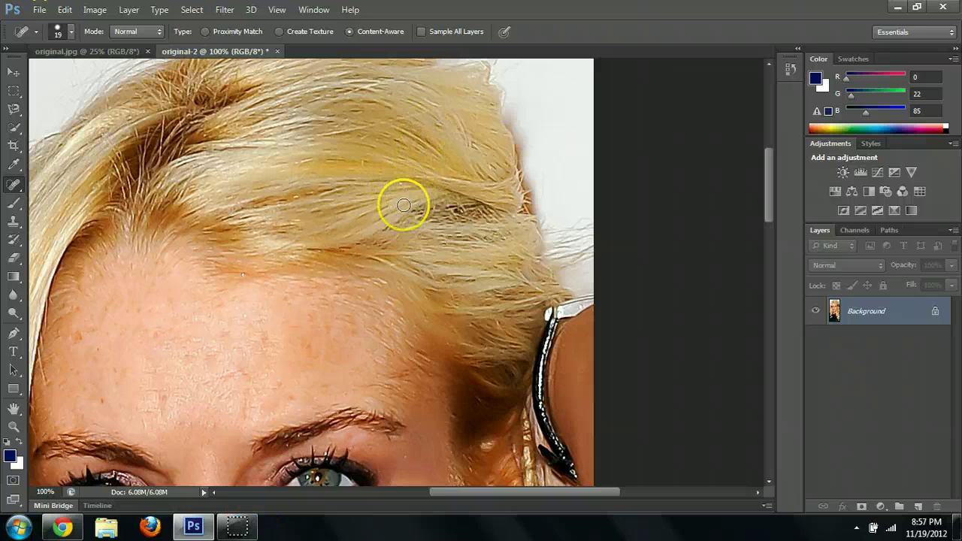
drag(365, 239, 417, 248)
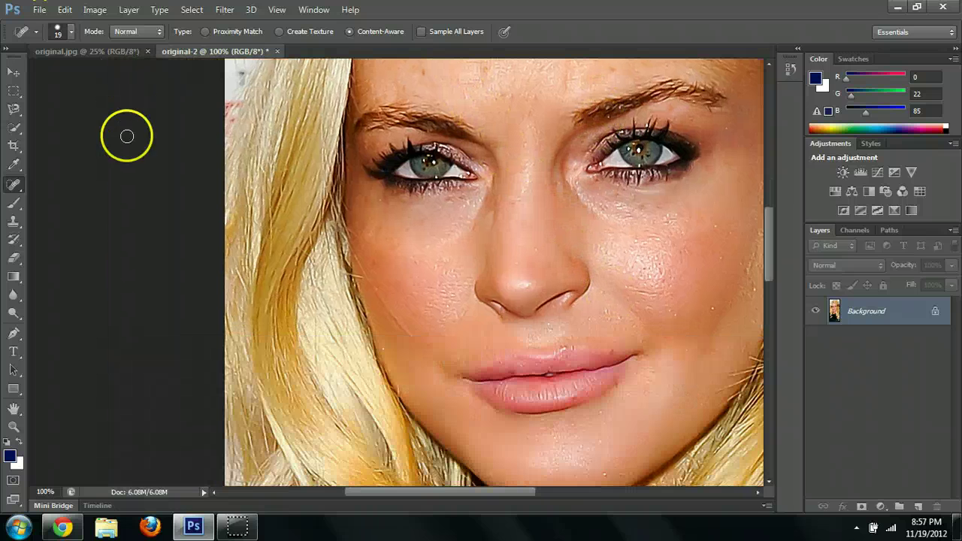
- Heal marks on the black top, the hair-tie loop, a stray strand and a dark streak
drag(480, 390, 372, 85)
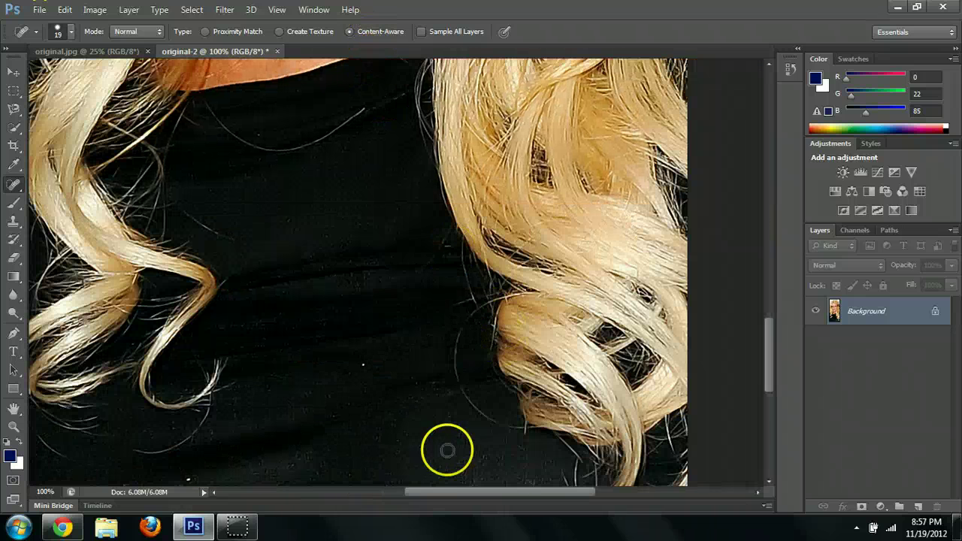
drag(447, 450, 434, 399)
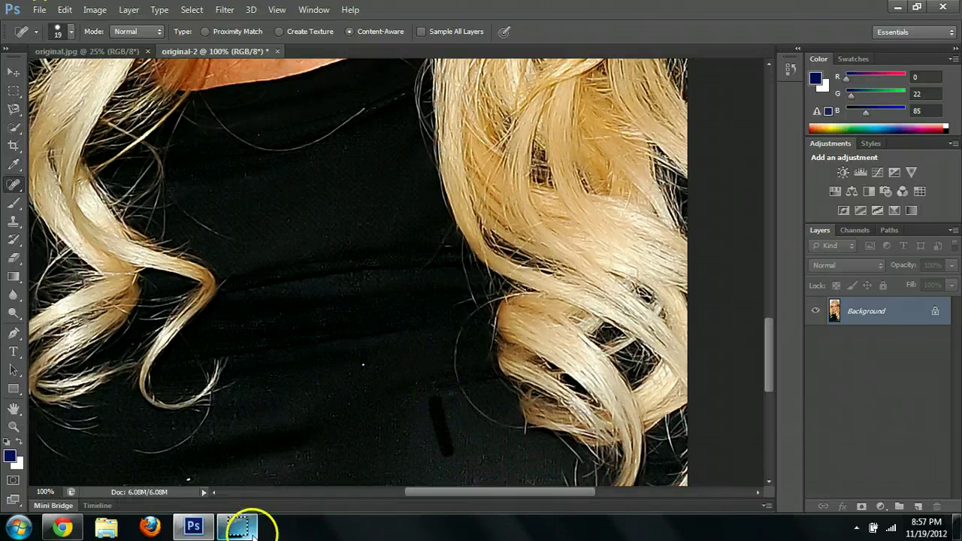
drag(525, 432, 475, 414)
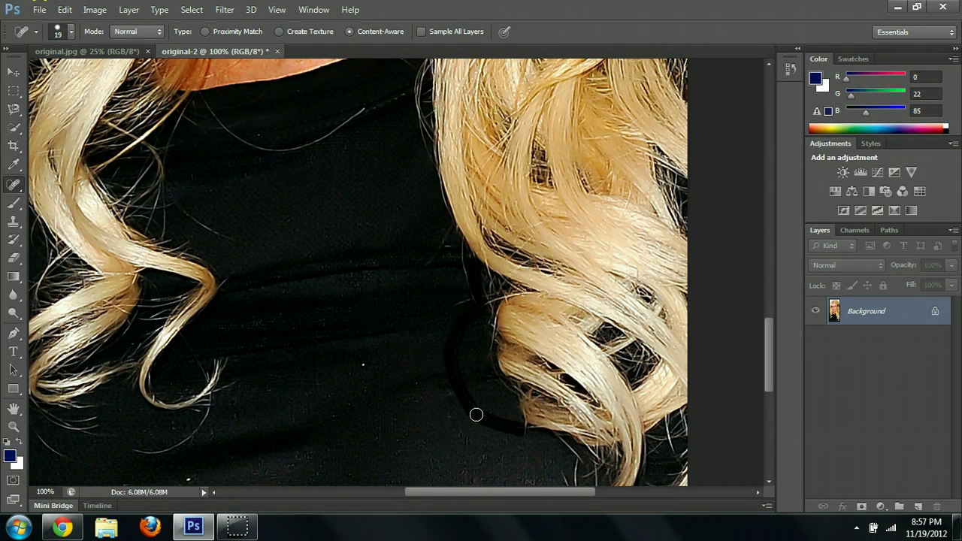
mouse_move(463, 256)
mouse_down()
mouse_move(468, 311)
mouse_move(468, 303)
mouse_up()
click(364, 365)
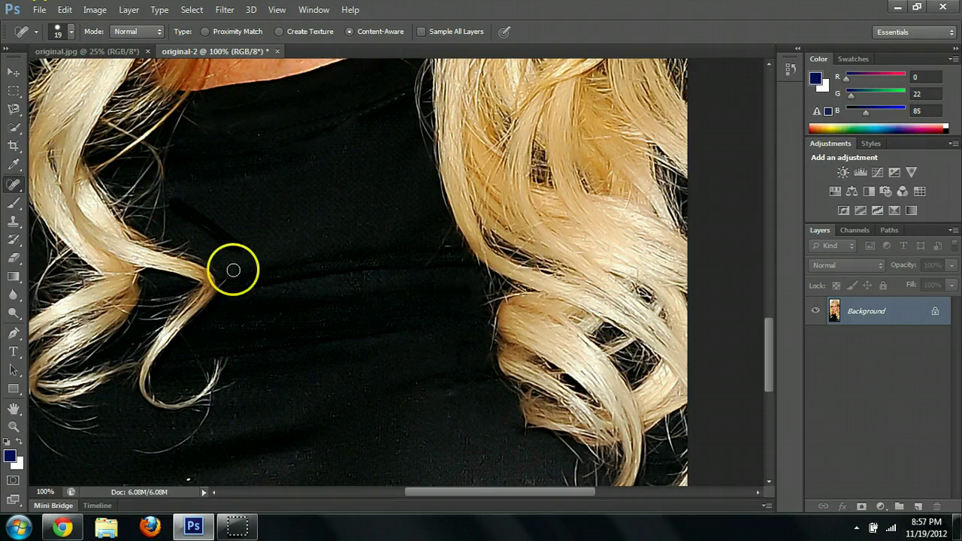
drag(210, 397, 208, 409)
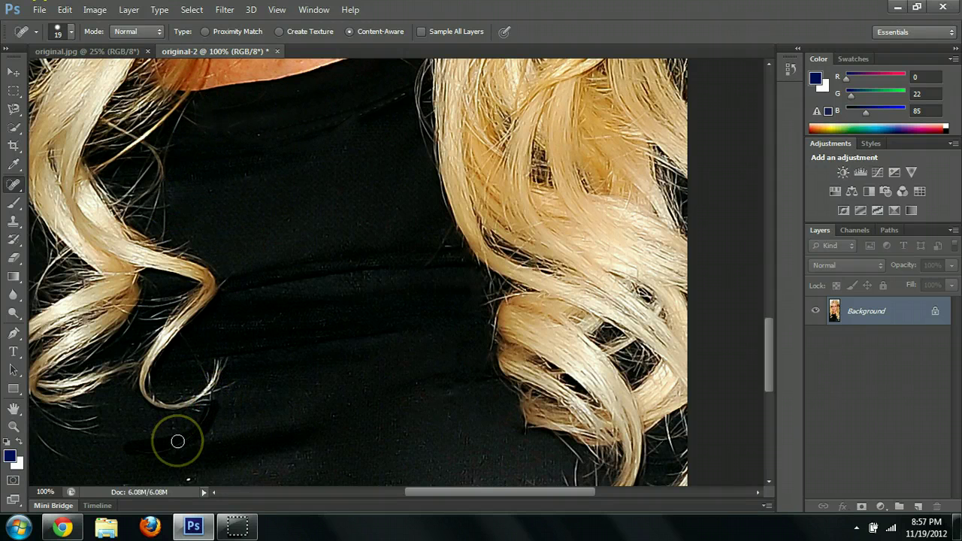
drag(177, 441, 181, 439)
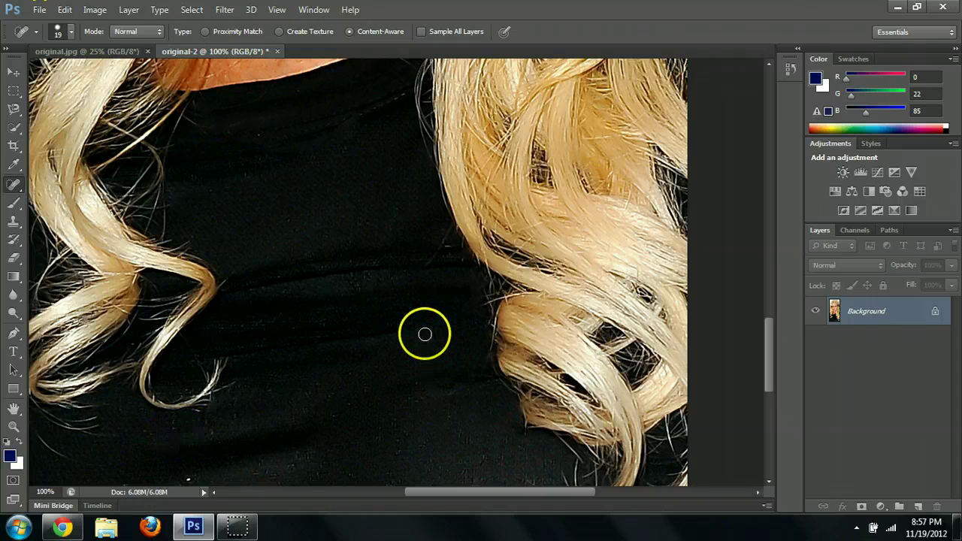
- Remove two more light specks from the black fabric and return the view to the face
scroll(416, 320, down, 1)
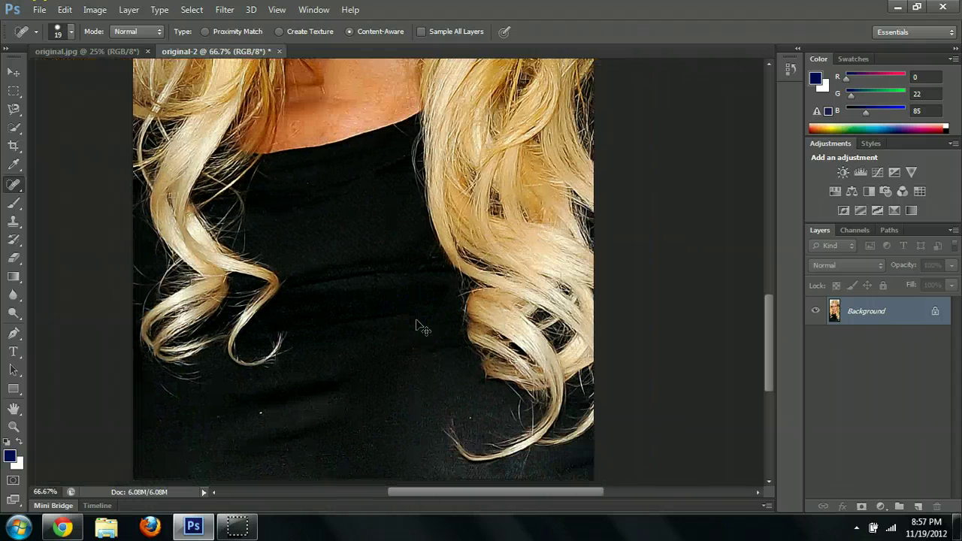
click(470, 410)
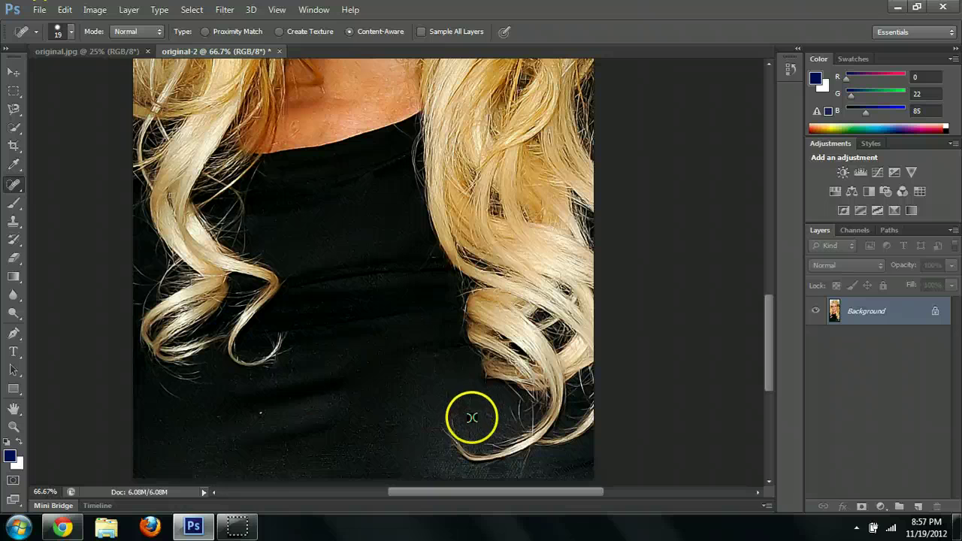
click(260, 412)
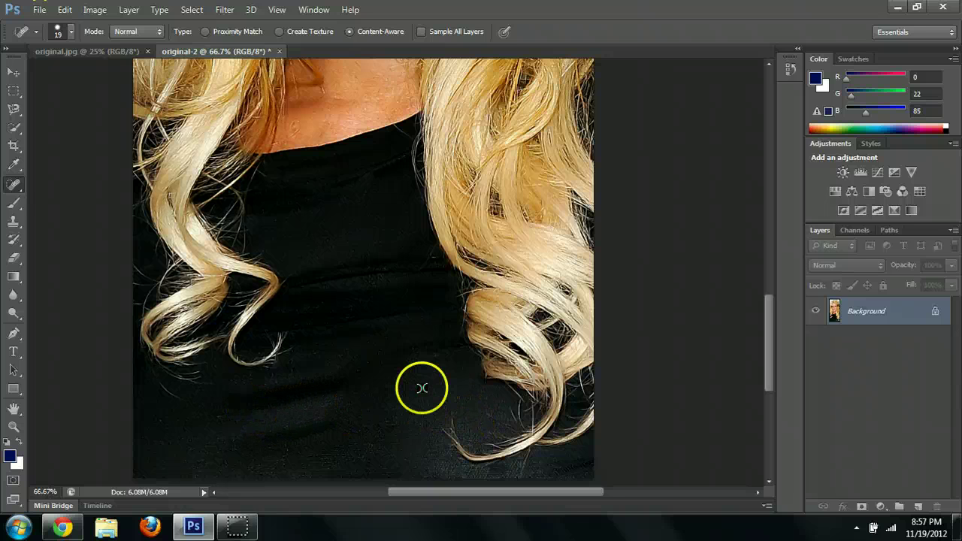
scroll(426, 383, down, 2)
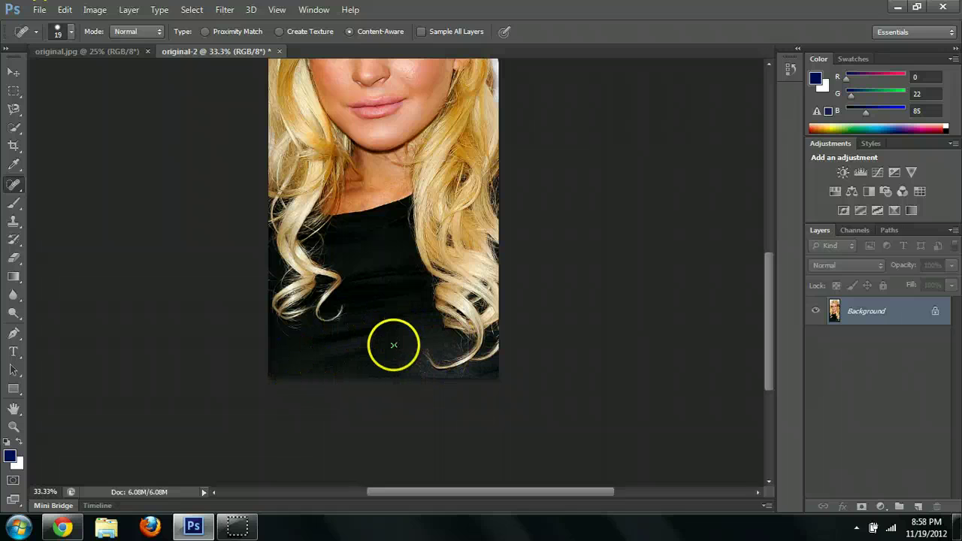
drag(472, 188, 461, 315)
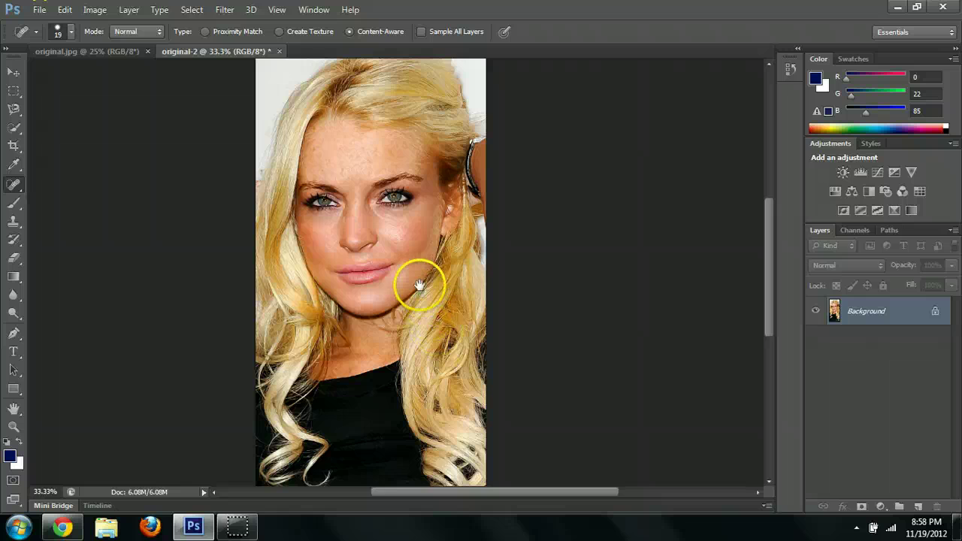
drag(414, 275, 412, 271)
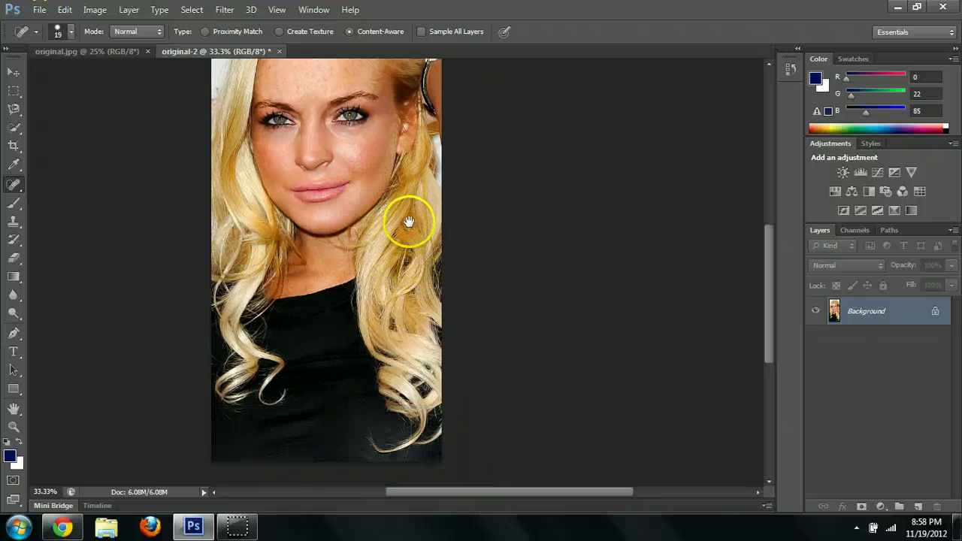
drag(408, 222, 15, 127)
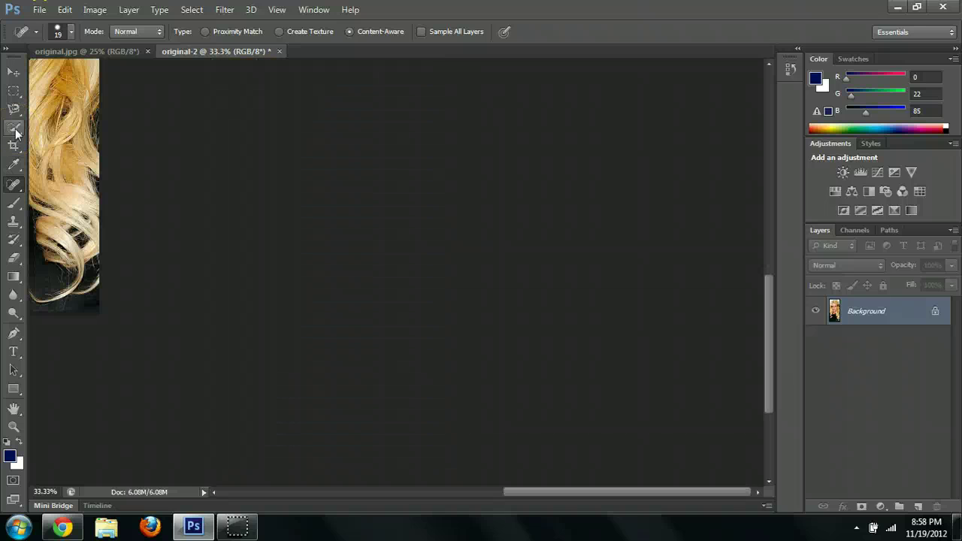
- Quick-select the black top, Alt-subtract the neck area, and zoom in to 50%
click(14, 129)
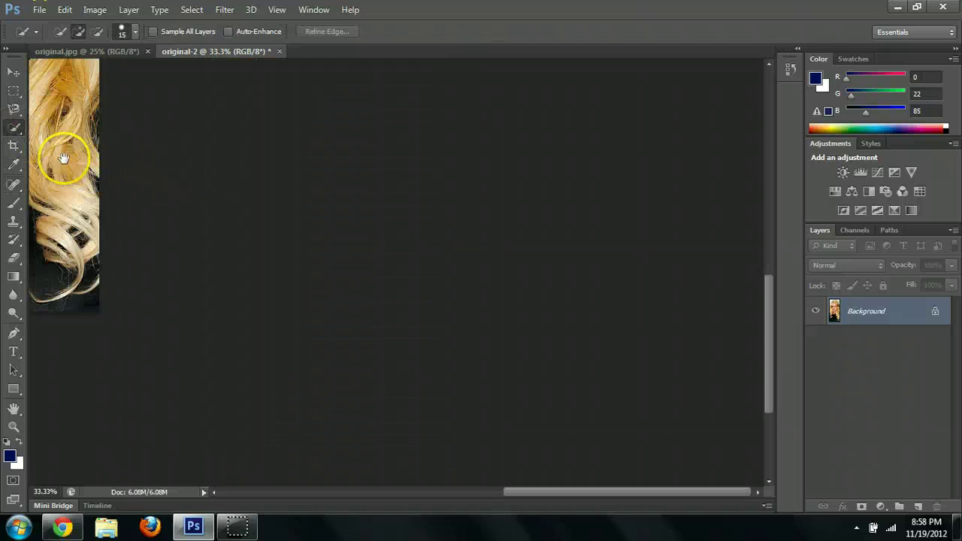
drag(64, 158, 354, 195)
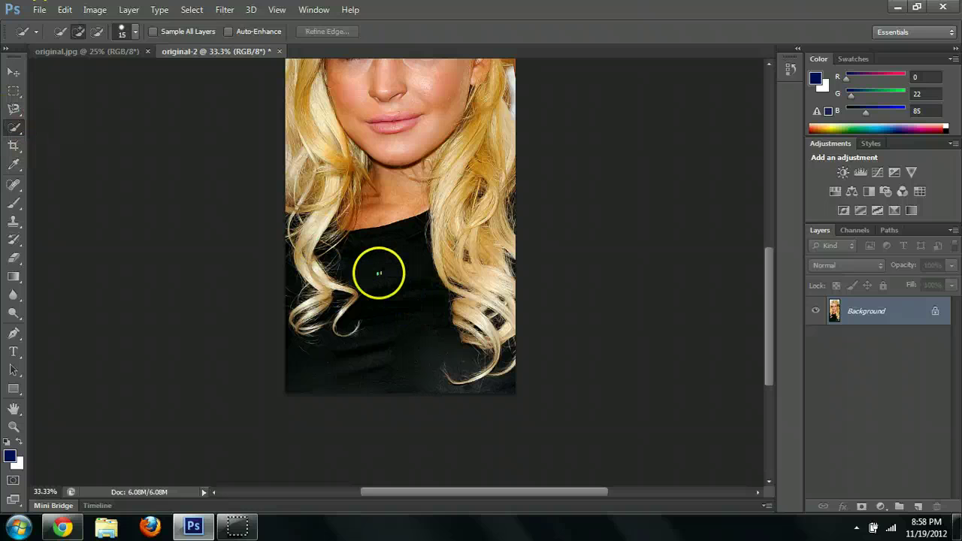
click(383, 276)
drag(386, 278, 346, 354)
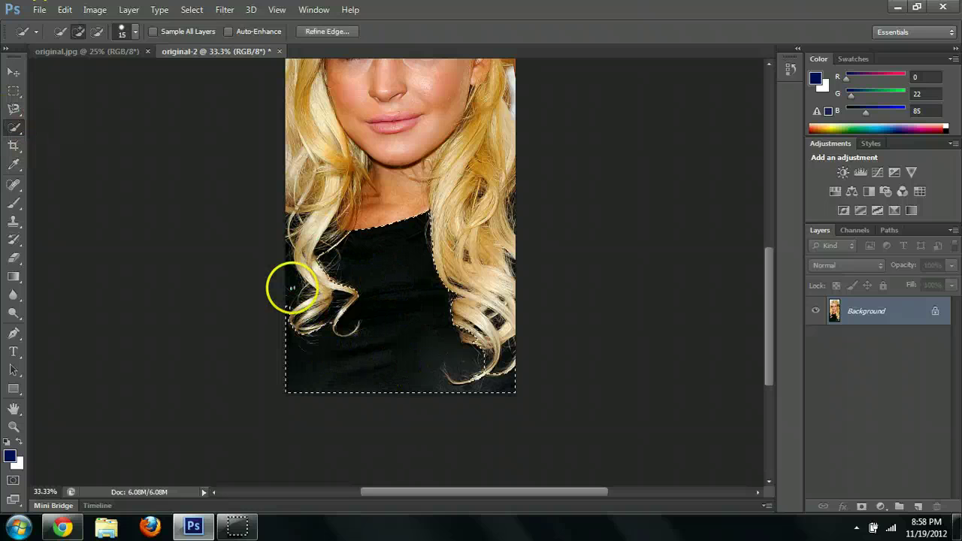
click(290, 278)
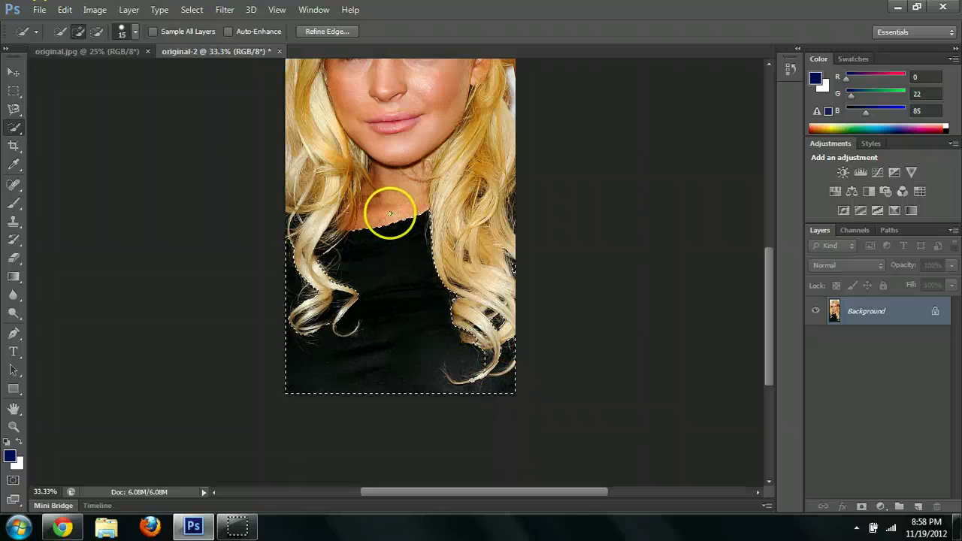
drag(393, 211, 388, 200)
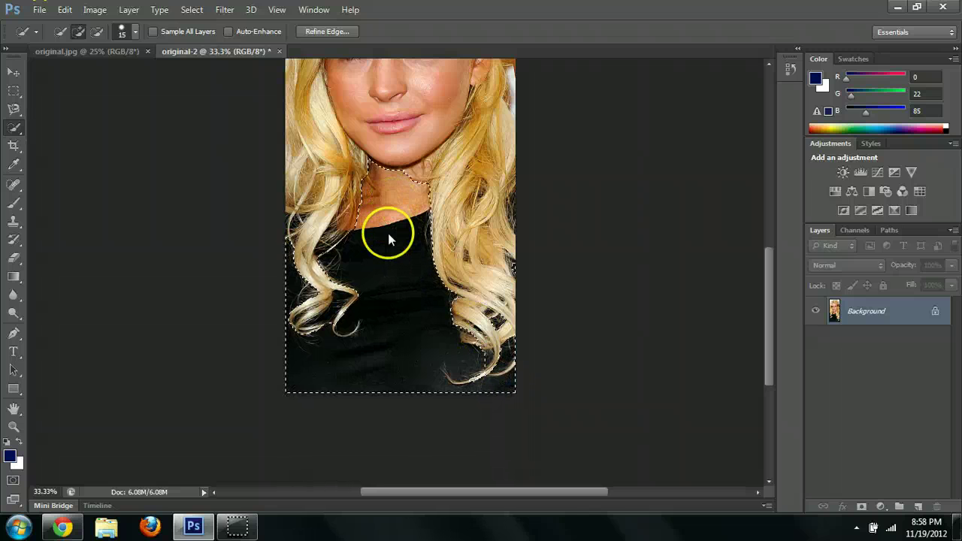
key(alt)
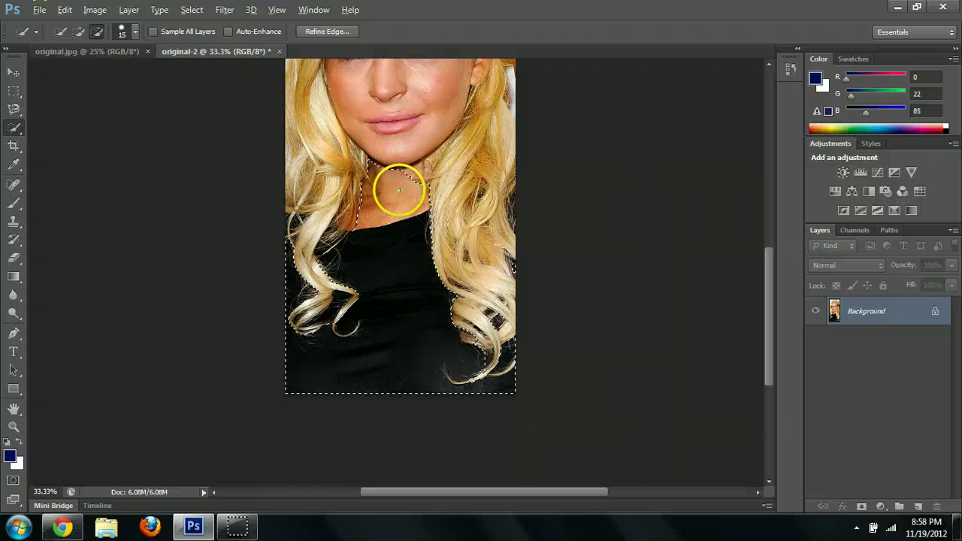
alt+click(409, 186)
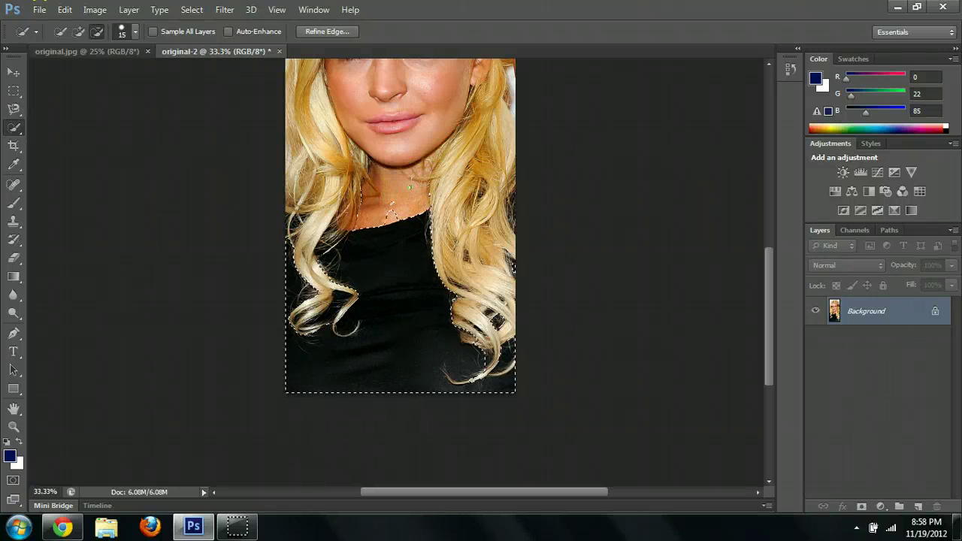
alt+click(391, 208)
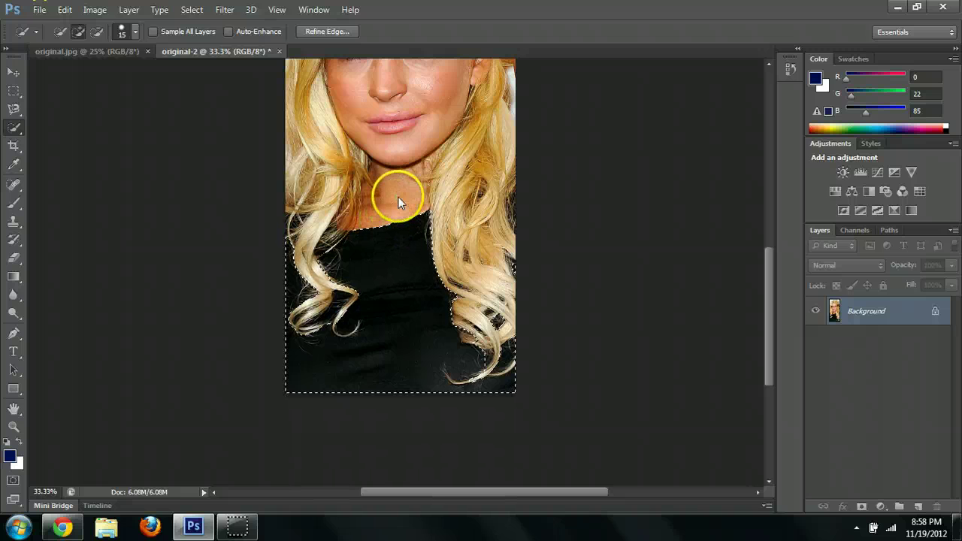
key(ctrl+plus)
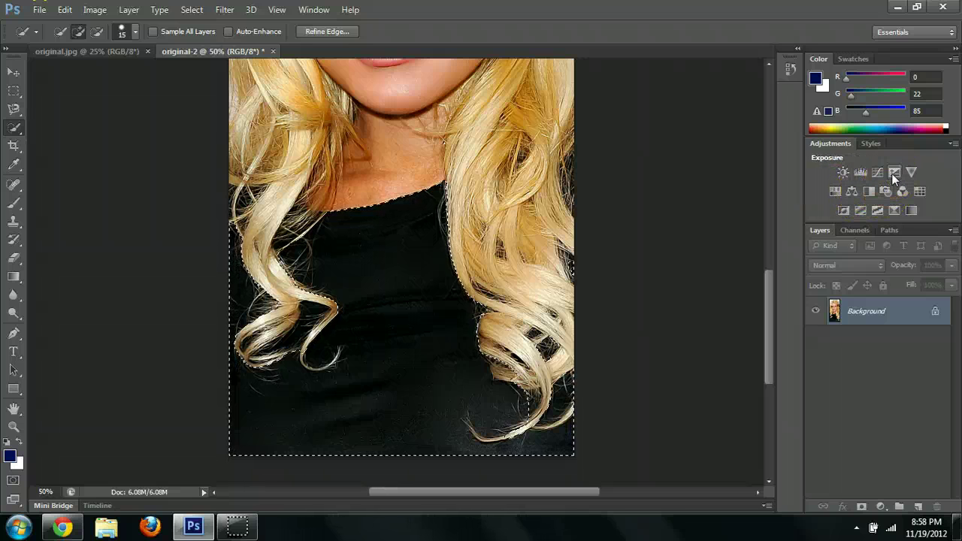
- Add a Levels adjustment masked to the selected top and nudge its shadow input
click(843, 173)
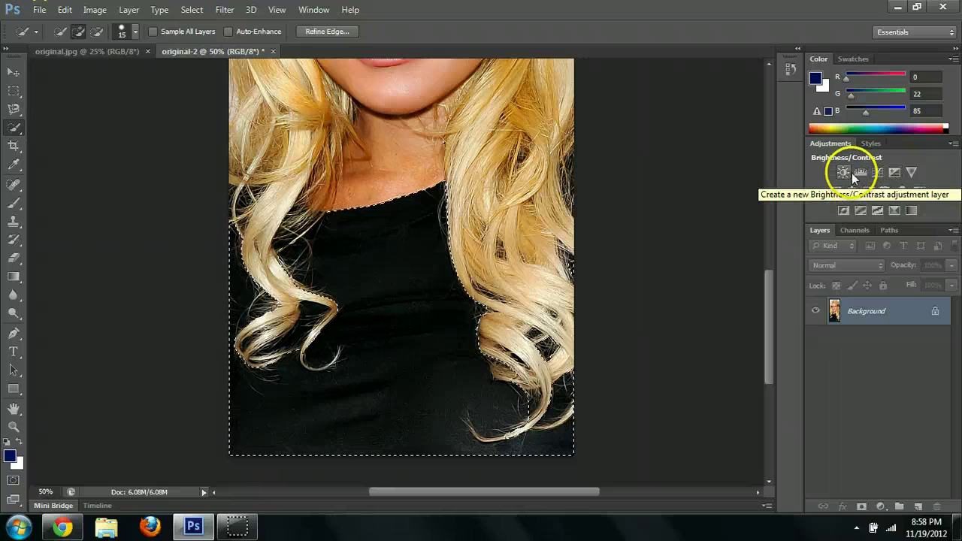
click(861, 172)
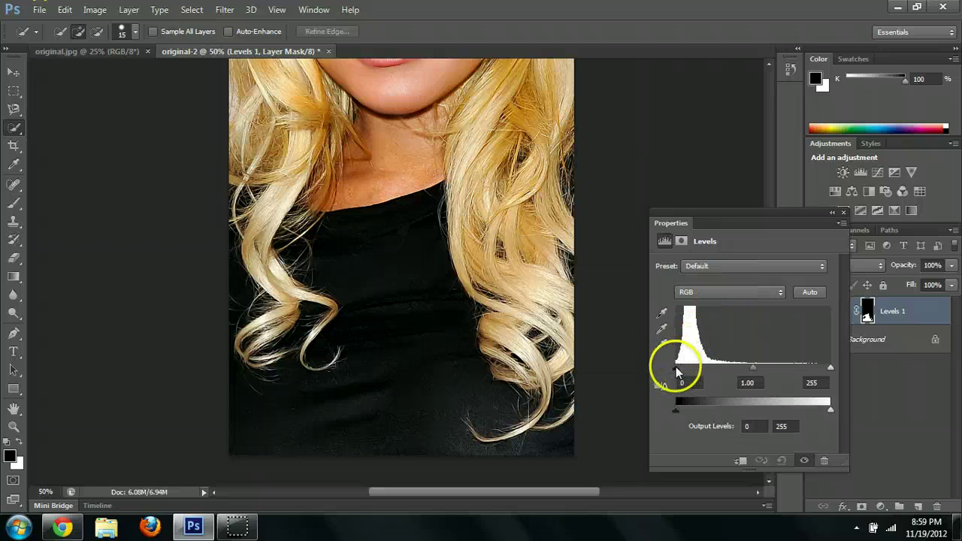
drag(676, 370, 677, 371)
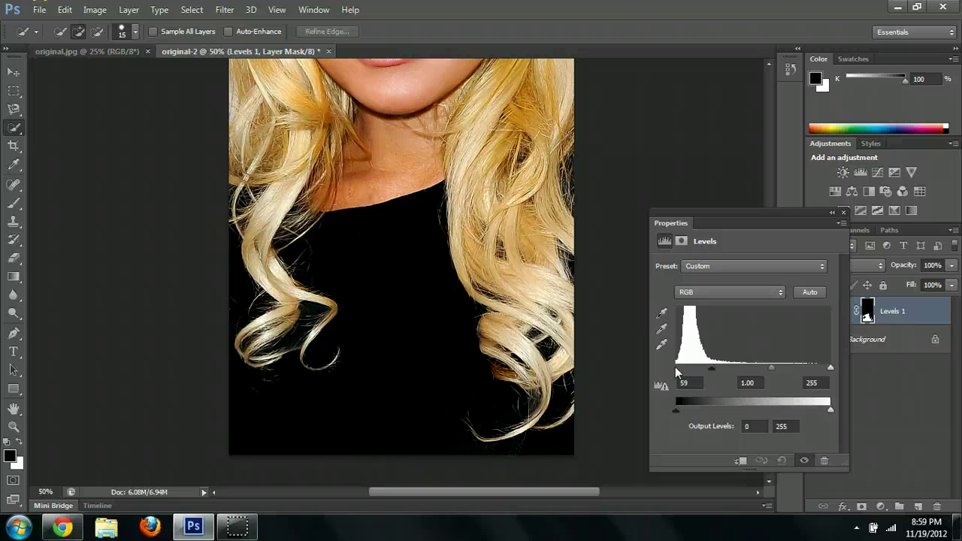
mouse_move(704, 371)
mouse_down()
mouse_move(784, 361)
mouse_move(673, 370)
mouse_move(706, 371)
mouse_up()
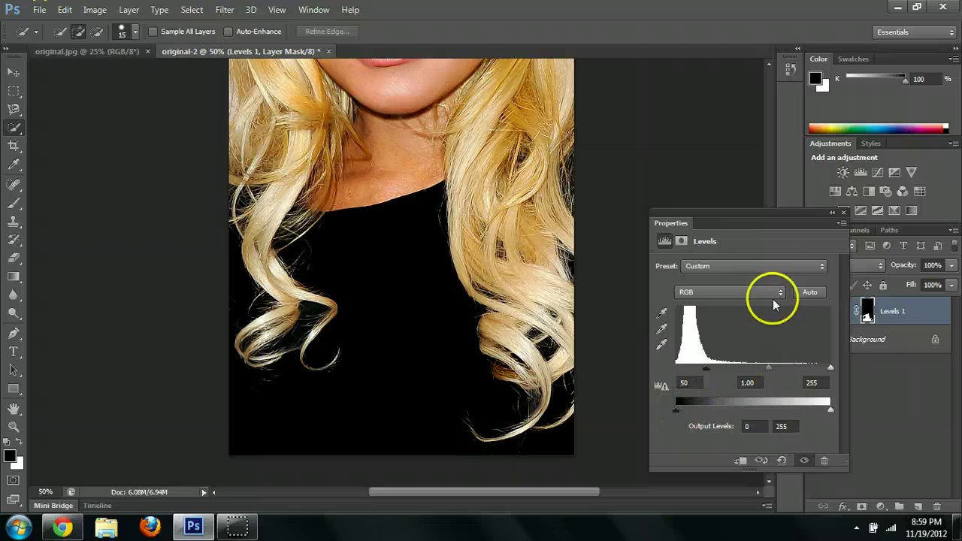
click(844, 214)
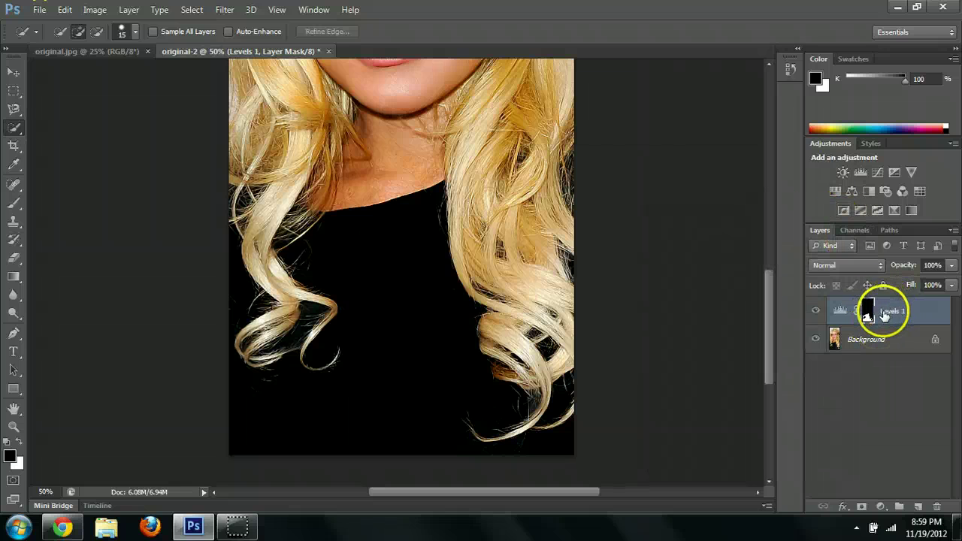
mouse_move(507, 189)
mouse_down()
mouse_move(500, 262)
mouse_move(490, 168)
mouse_up()
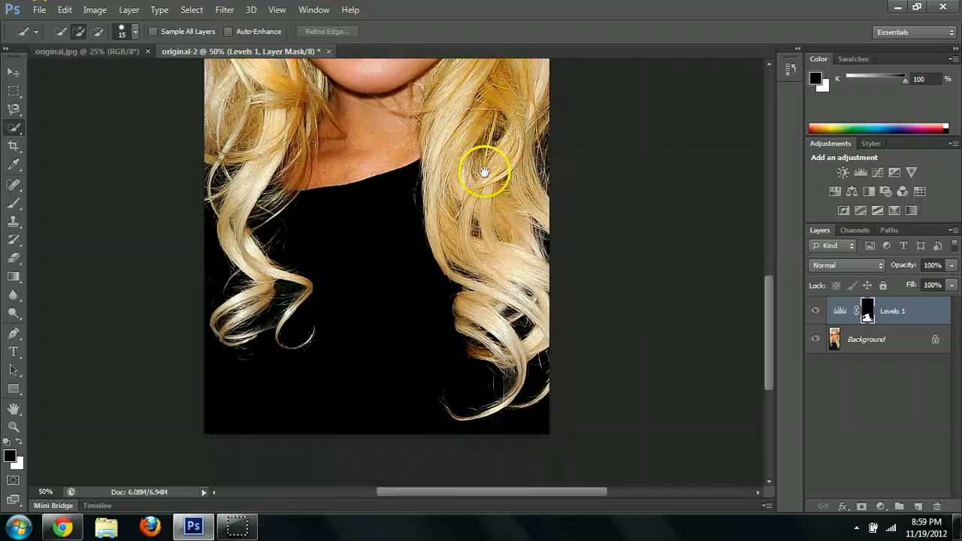
- Retune Levels 1 to black input 0 and midtones 0.78, then zoom out to 33.33%
double_click(868, 315)
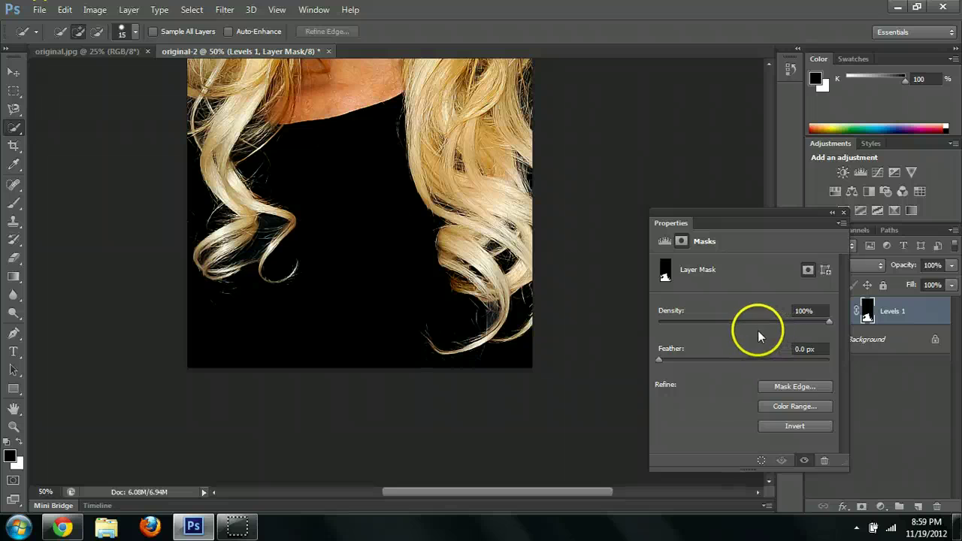
click(843, 213)
click(840, 310)
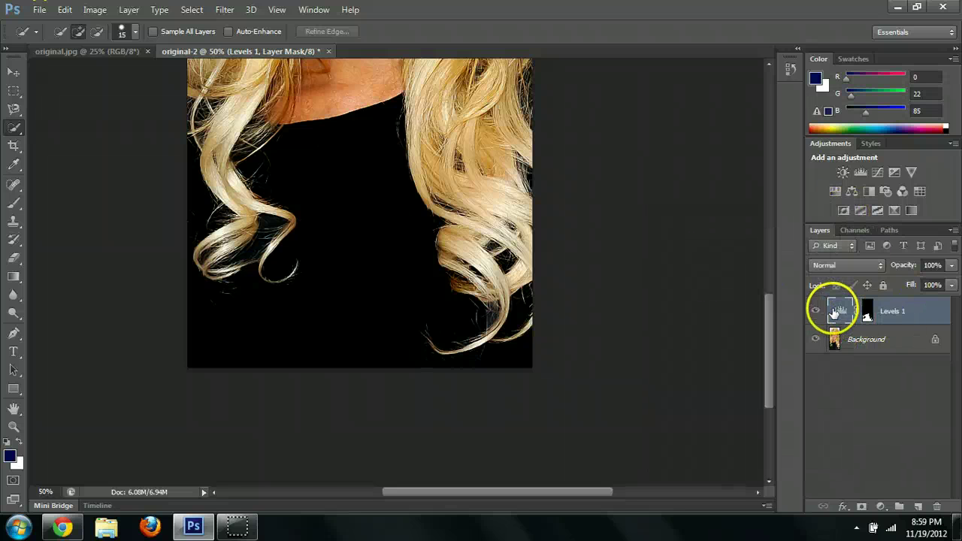
drag(678, 368, 707, 372)
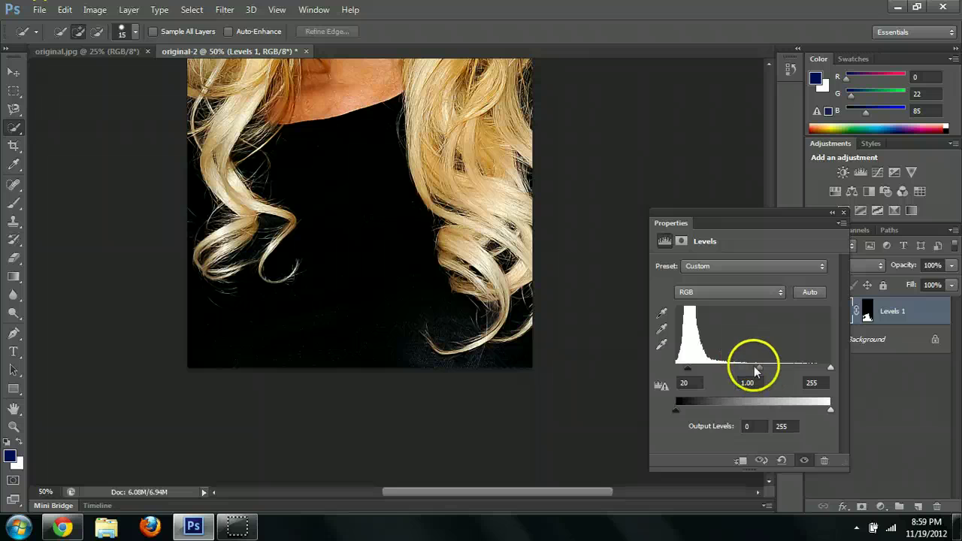
drag(756, 370, 686, 371)
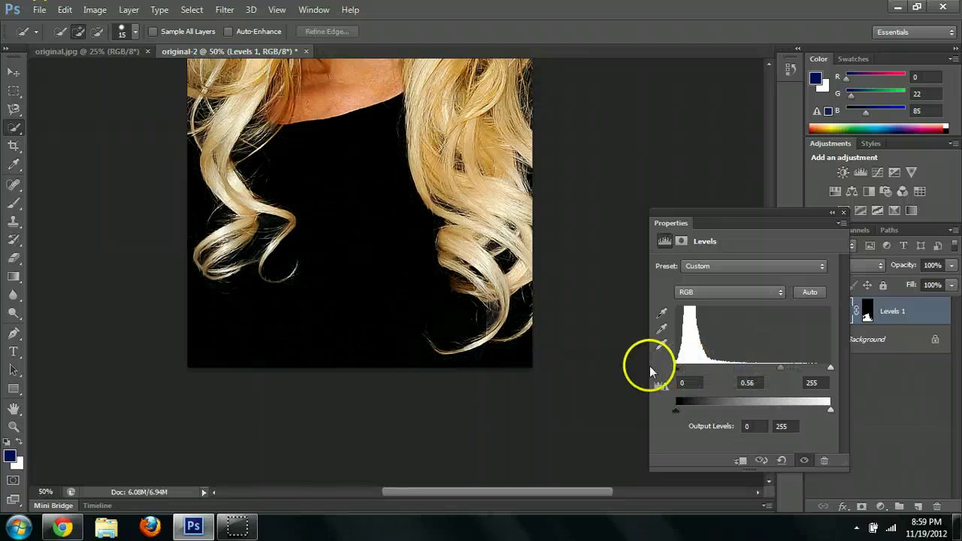
mouse_move(781, 369)
mouse_down()
mouse_move(725, 369)
mouse_move(779, 374)
mouse_up()
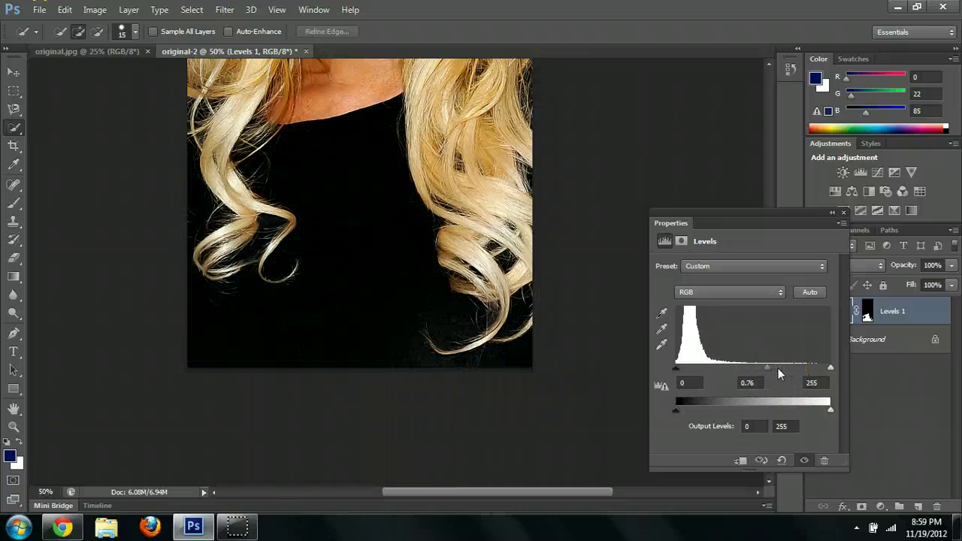
drag(472, 215, 475, 368)
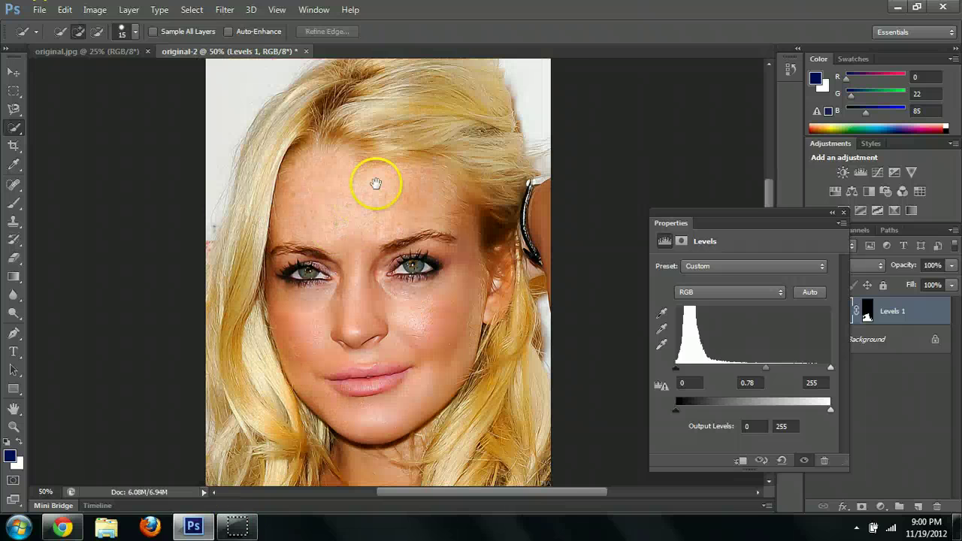
drag(342, 212, 373, 236)
key(ctrl+minus)
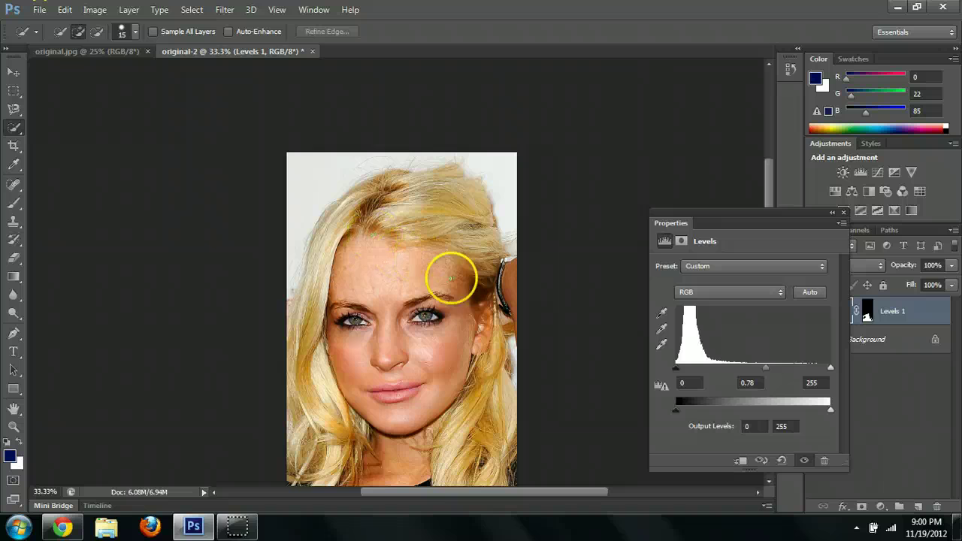
- Centre the portrait, select the Brush tool and set its blend mode to Color
drag(451, 273, 436, 133)
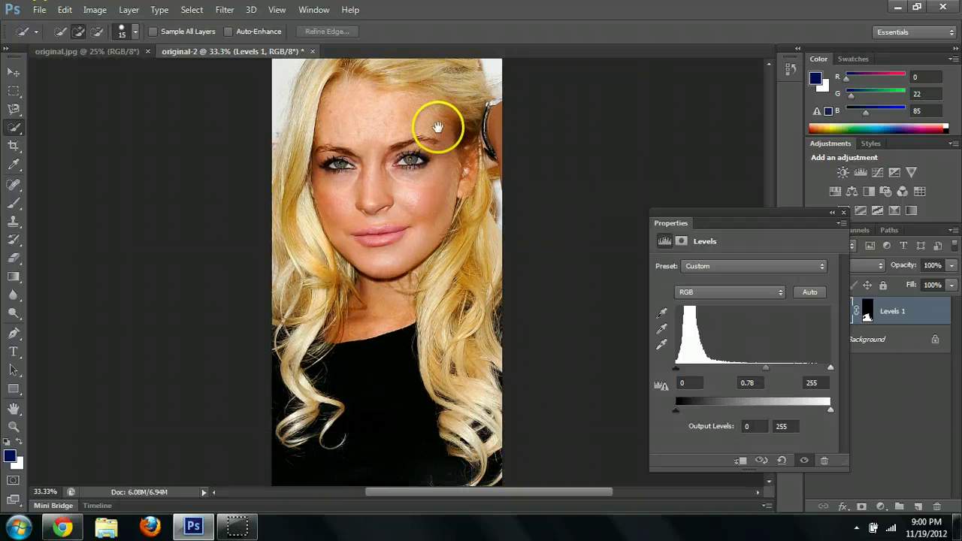
click(14, 205)
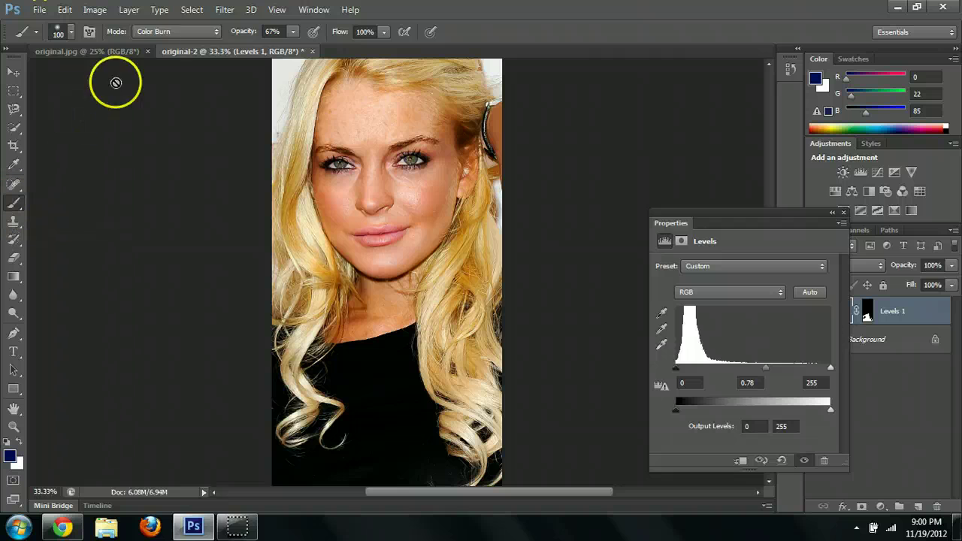
click(169, 32)
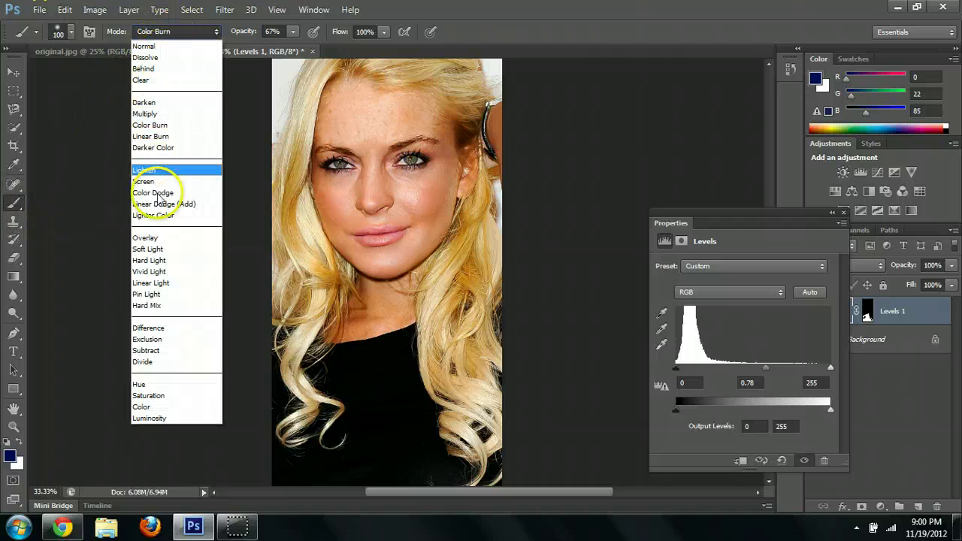
click(153, 407)
- Set the foreground colour to bright pink fd70ff and close the Properties panel
click(10, 455)
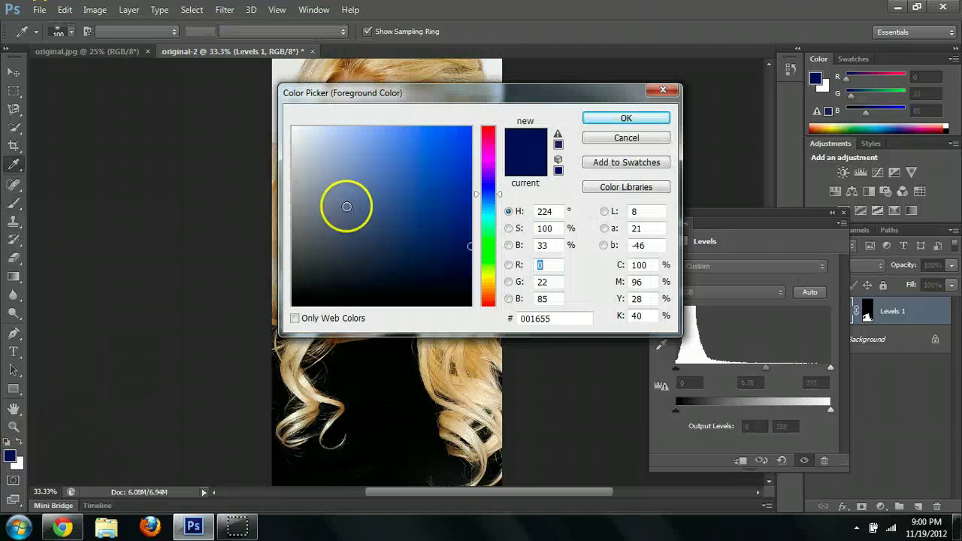
click(369, 142)
click(435, 142)
click(387, 146)
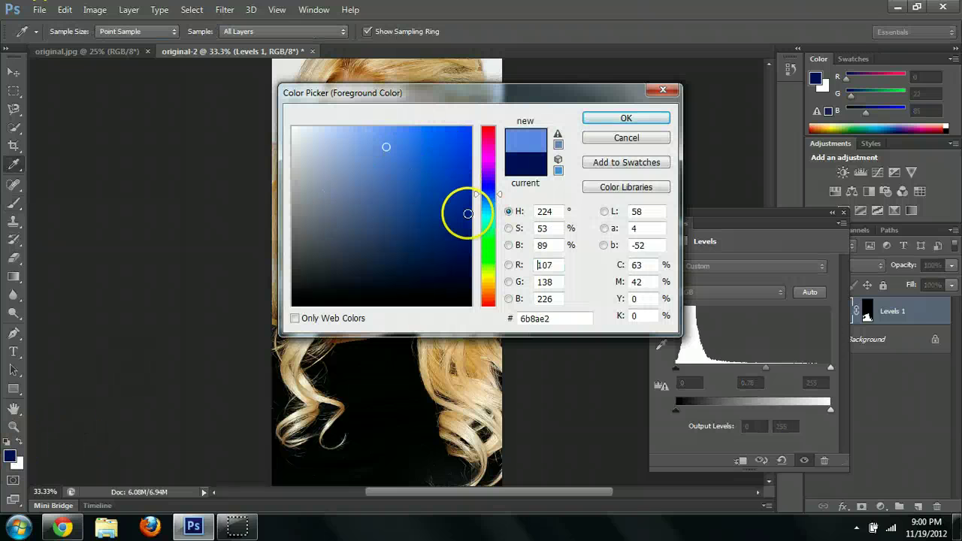
drag(487, 197, 481, 156)
click(429, 142)
click(432, 143)
click(432, 143)
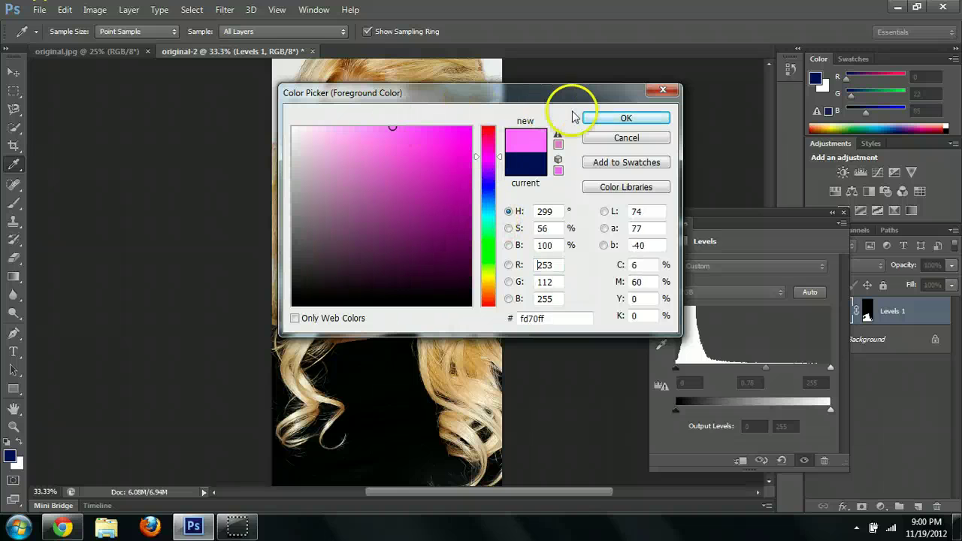
click(621, 120)
key(b)
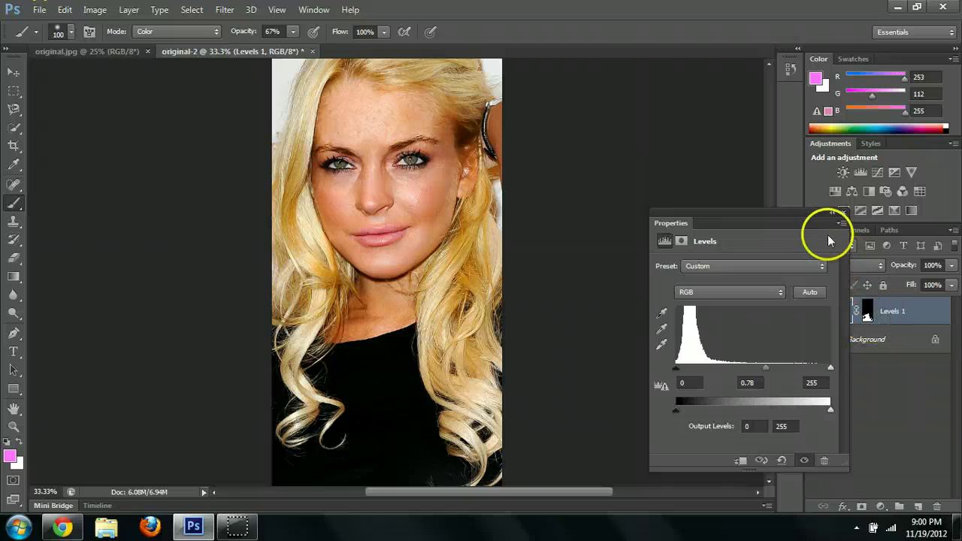
click(843, 212)
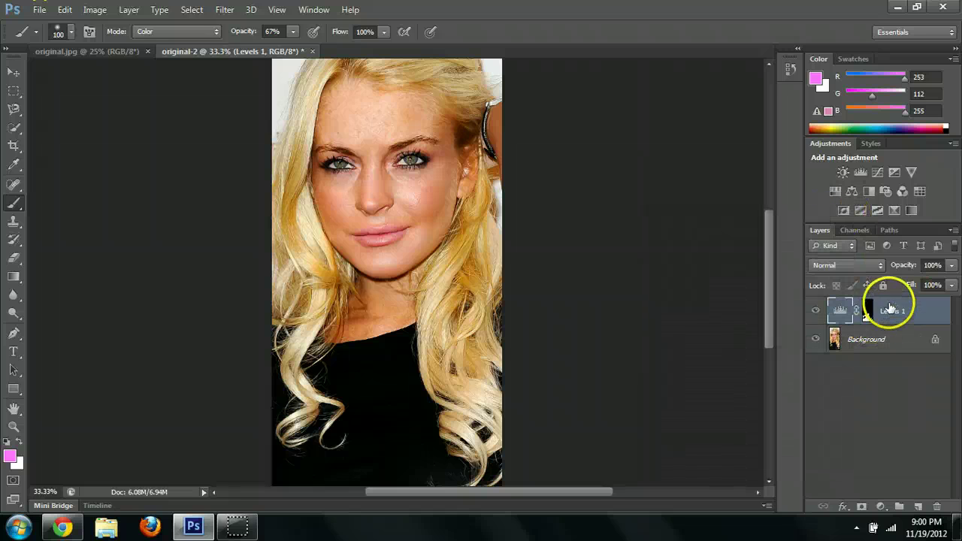
- Paint pink streaks on the Background layer's hair strands, undoing one stroke
click(864, 339)
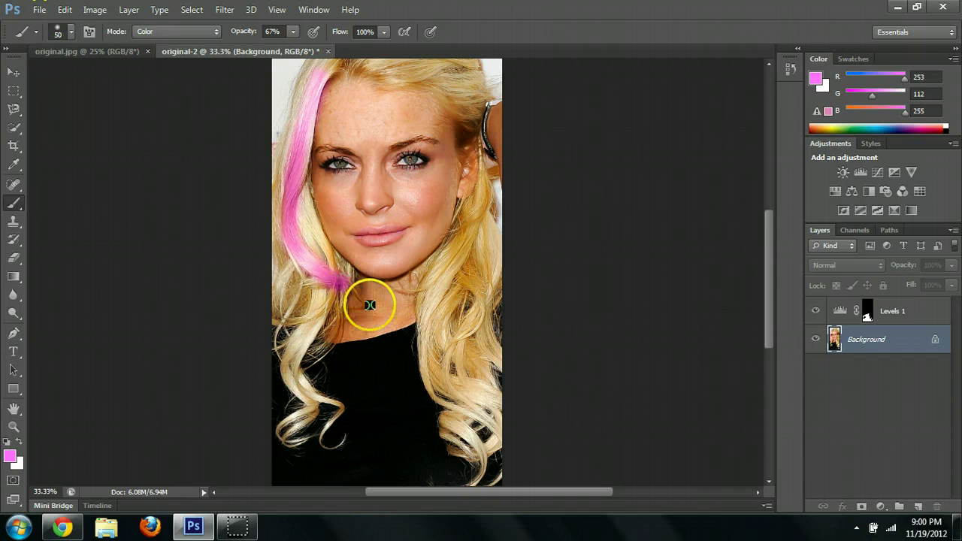
mouse_move(358, 298)
mouse_down()
mouse_move(339, 271)
mouse_move(322, 286)
mouse_move(345, 279)
mouse_move(354, 294)
mouse_move(341, 298)
mouse_up()
key(ctrl+alt+z)
drag(472, 200, 474, 227)
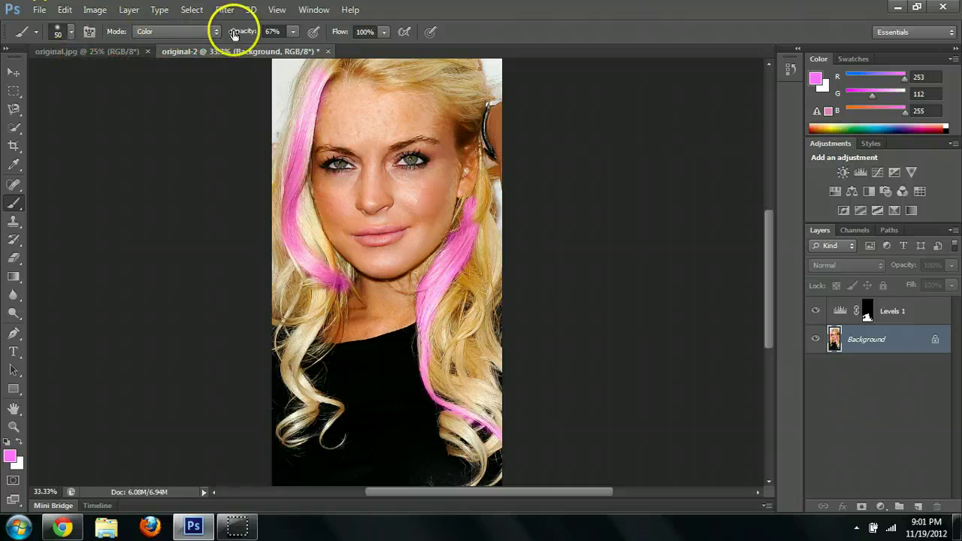
- Lower the brush opacity in the options bar to 33%
click(292, 31)
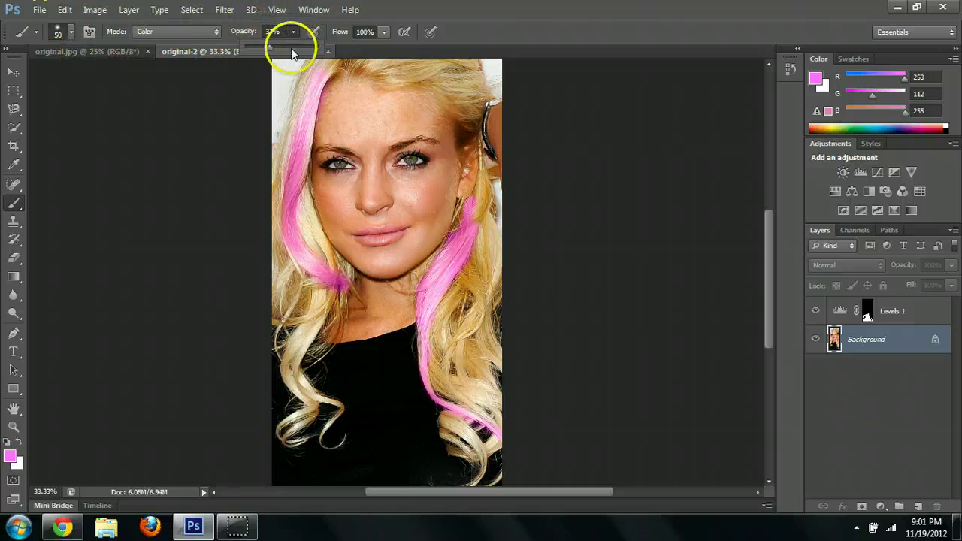
drag(292, 53, 279, 80)
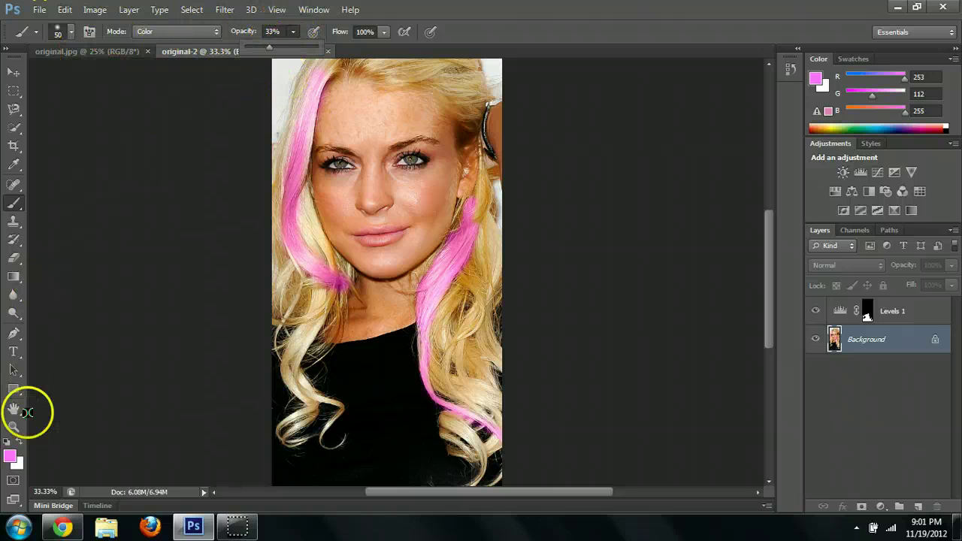
click(10, 455)
- Set the foreground colour to light blue 95d1ff
click(488, 193)
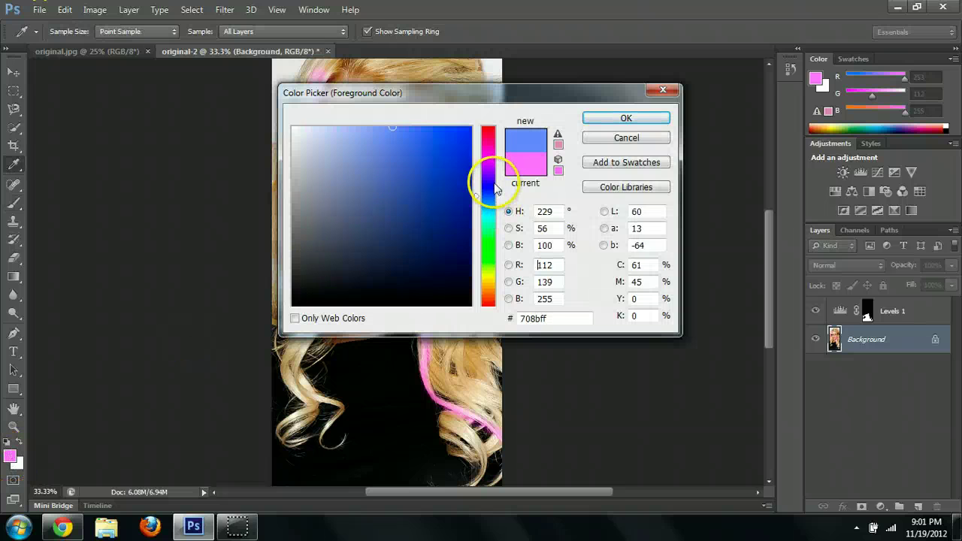
drag(496, 190, 496, 203)
click(421, 147)
click(365, 127)
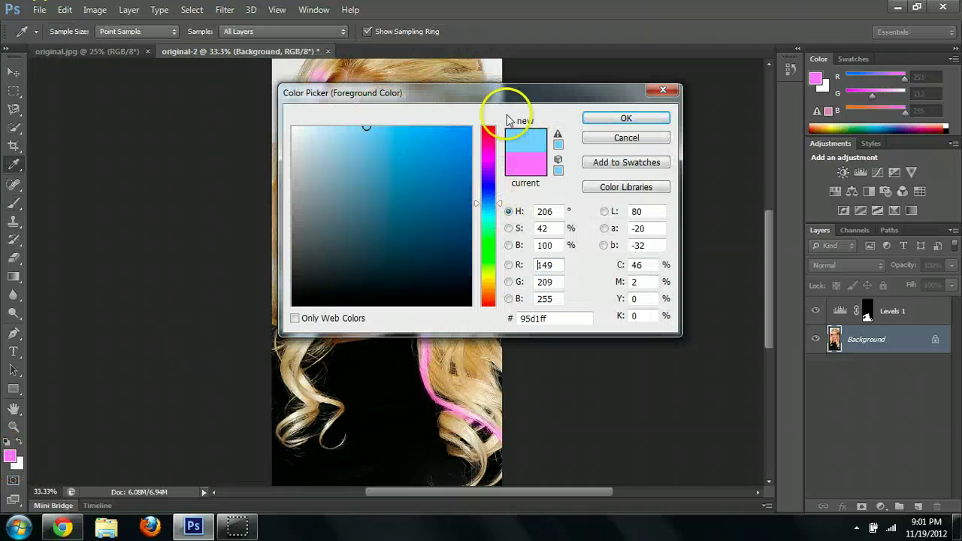
click(609, 120)
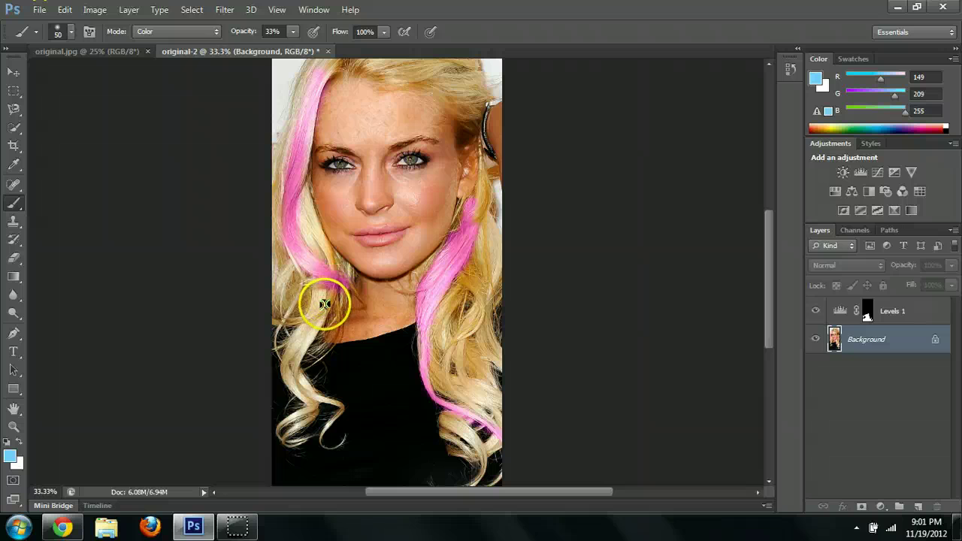
- Brush light blue up the left and right hair strands
mouse_move(324, 304)
mouse_down()
mouse_move(311, 318)
mouse_move(319, 293)
mouse_up()
mouse_move(321, 308)
mouse_down()
mouse_move(320, 254)
mouse_move(302, 207)
mouse_up()
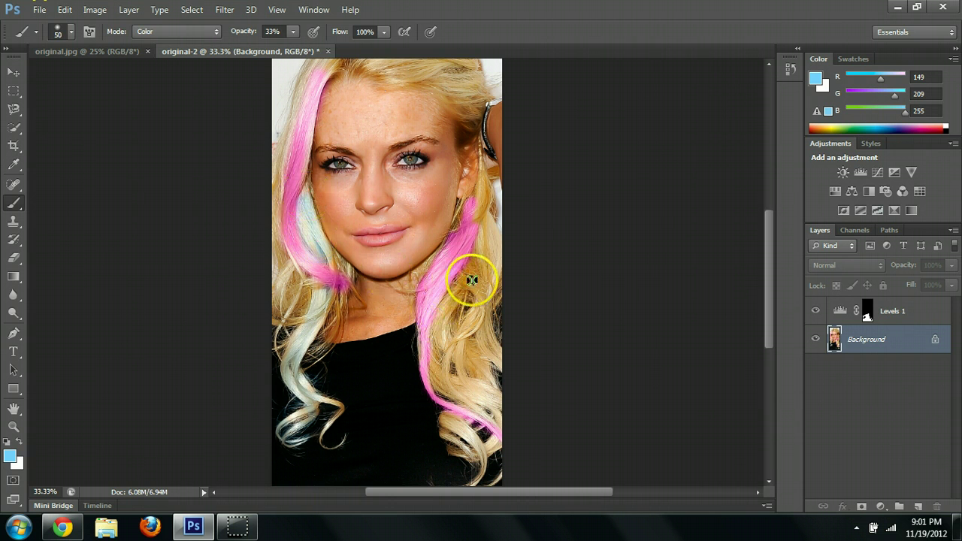
mouse_move(471, 281)
mouse_down()
mouse_move(487, 402)
mouse_move(461, 318)
mouse_move(473, 307)
mouse_move(462, 322)
mouse_up()
mouse_move(451, 384)
mouse_down()
mouse_move(491, 389)
mouse_move(499, 258)
mouse_move(477, 140)
mouse_move(457, 108)
mouse_move(463, 100)
mouse_move(440, 178)
mouse_up()
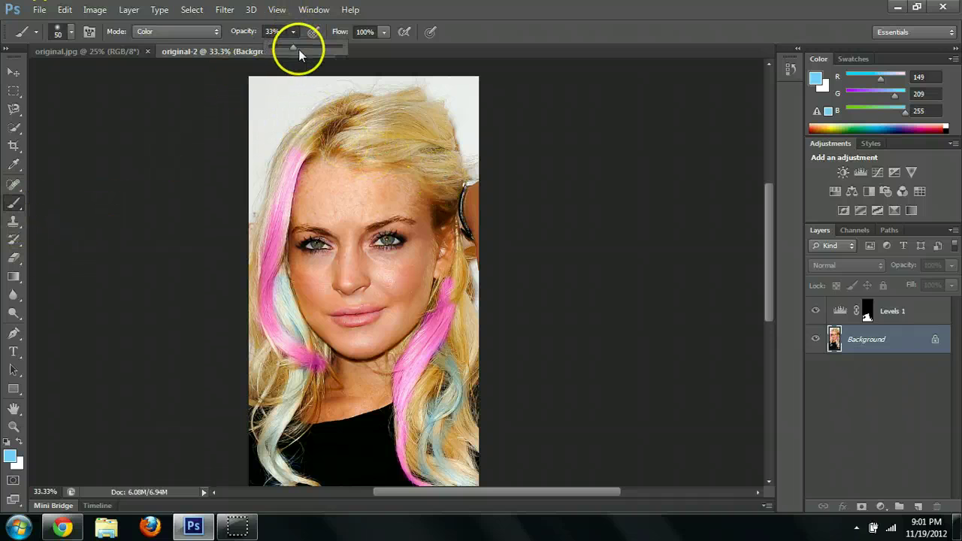
- Raise the brush opacity to 52% and zoom out to see the whole image
drag(299, 49, 307, 49)
click(389, 146)
click(340, 144)
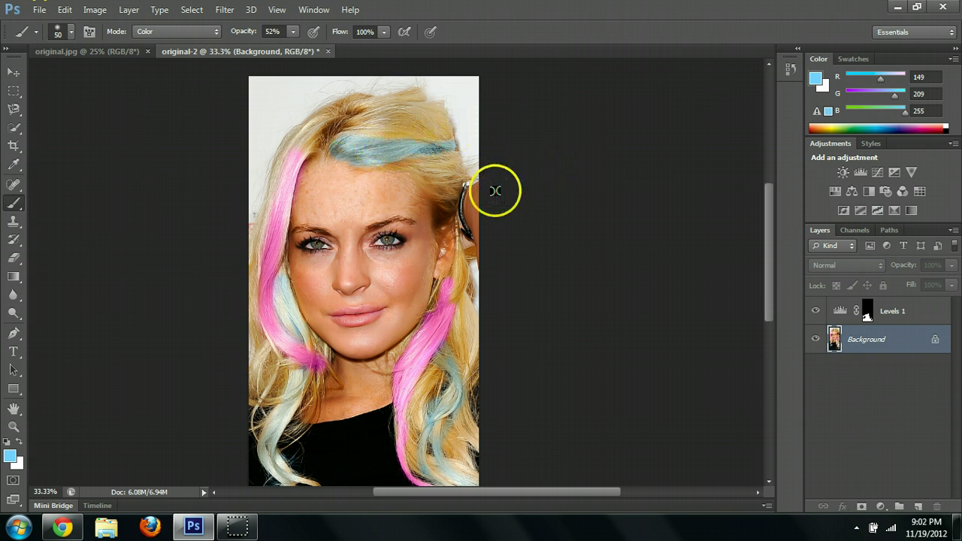
key(ctrl+minus)
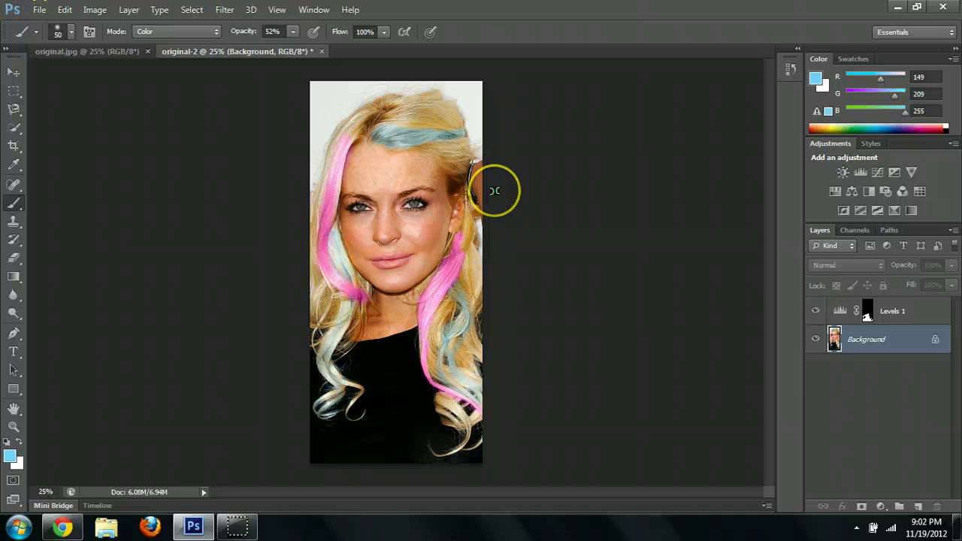
- Compare with the original, then zoom to 100% and pan to the face
click(105, 51)
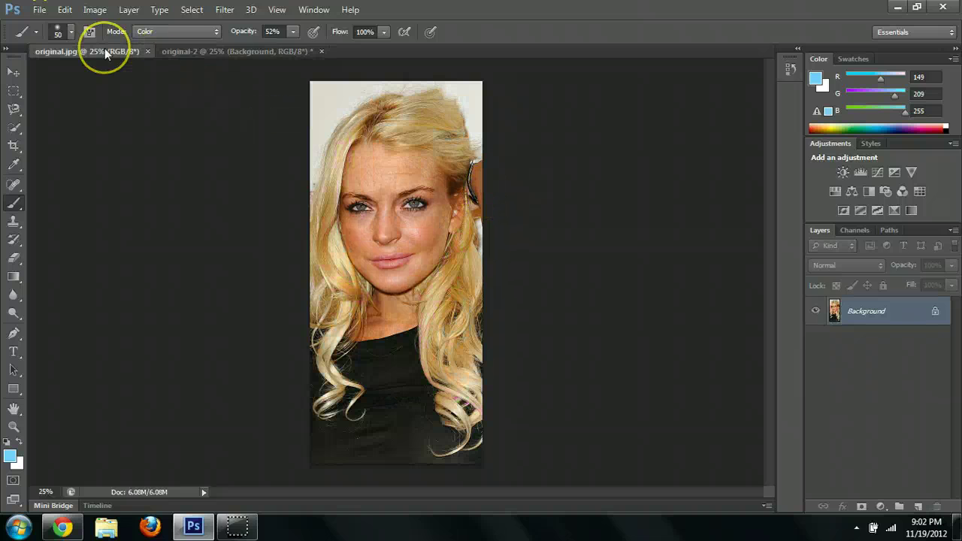
click(188, 51)
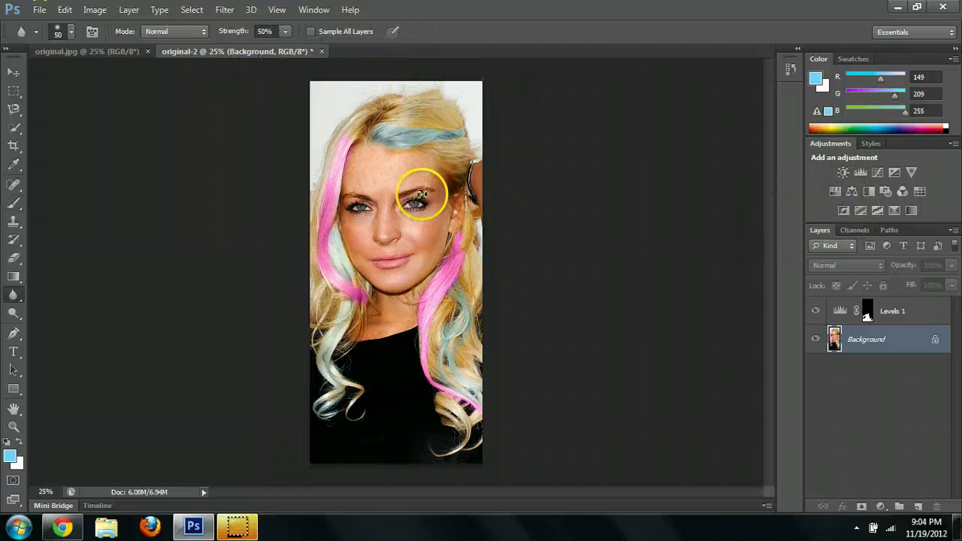
key(ctrl+plus)
key(ctrl+plus)
key(ctrl+plus)
key(ctrl+plus)
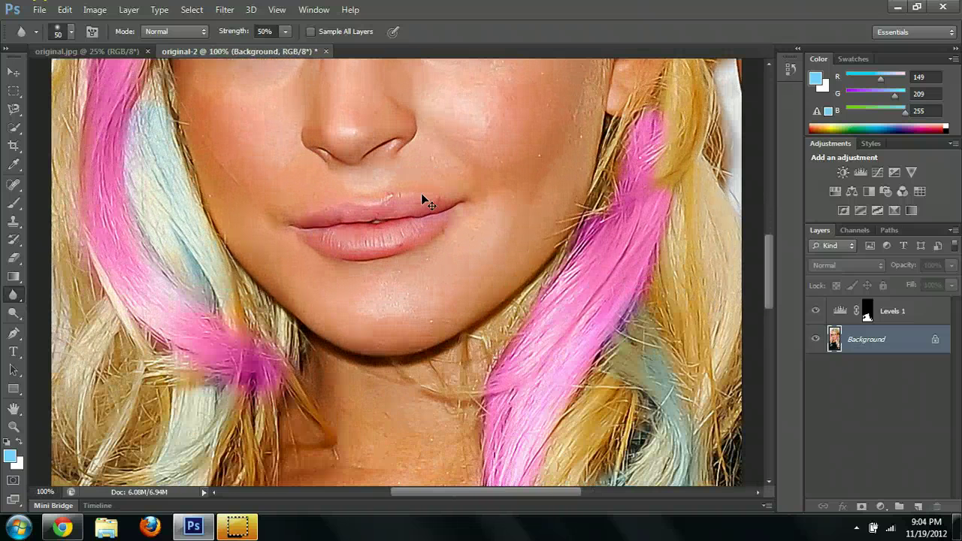
drag(421, 193, 419, 414)
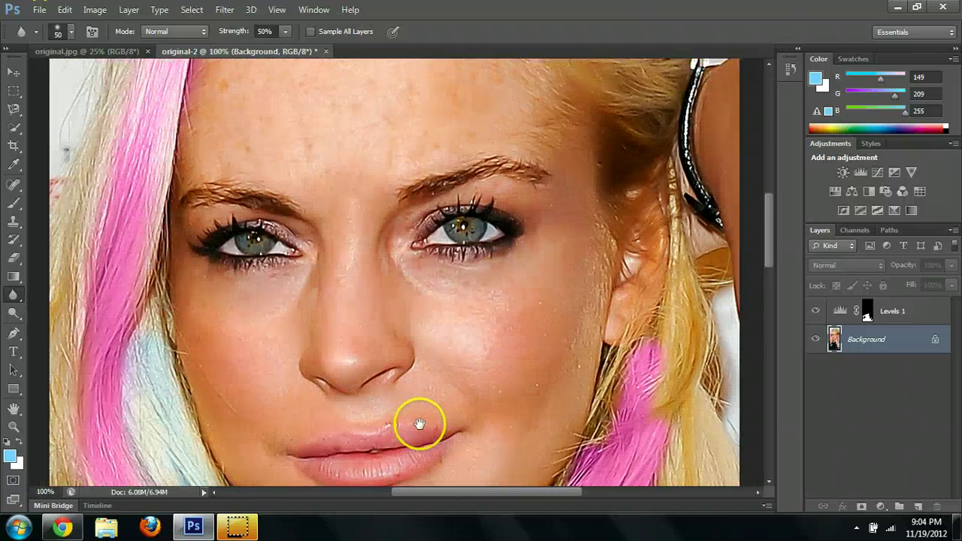
drag(454, 362, 441, 350)
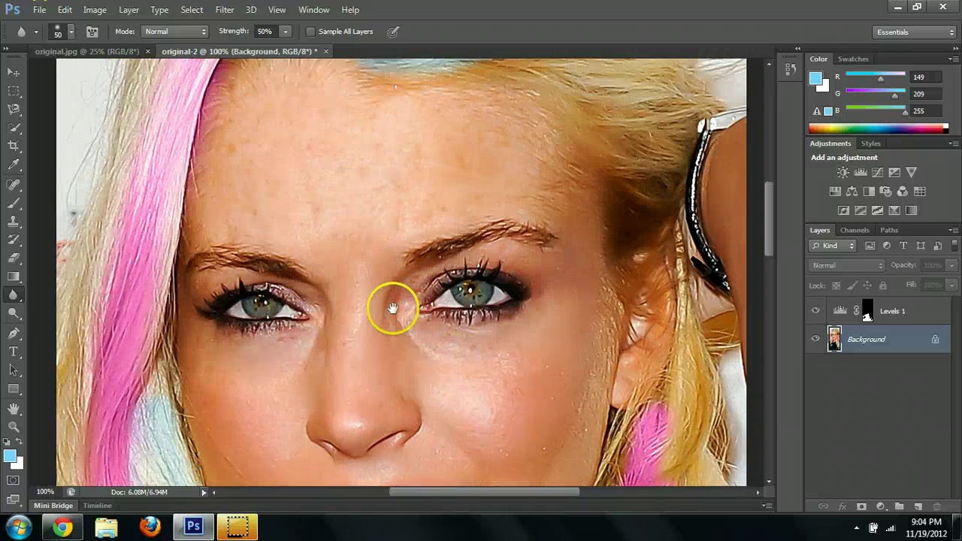
mouse_move(393, 307)
mouse_down()
mouse_move(409, 361)
mouse_move(328, 236)
mouse_move(330, 199)
mouse_up()
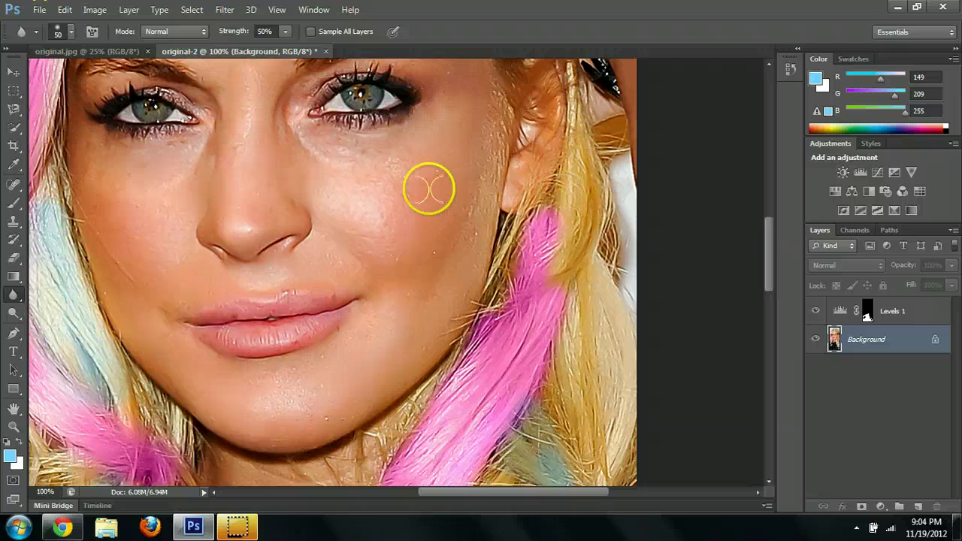
- Blur the skin under the right eye and from cheek to chin, then zoom out
click(12, 300)
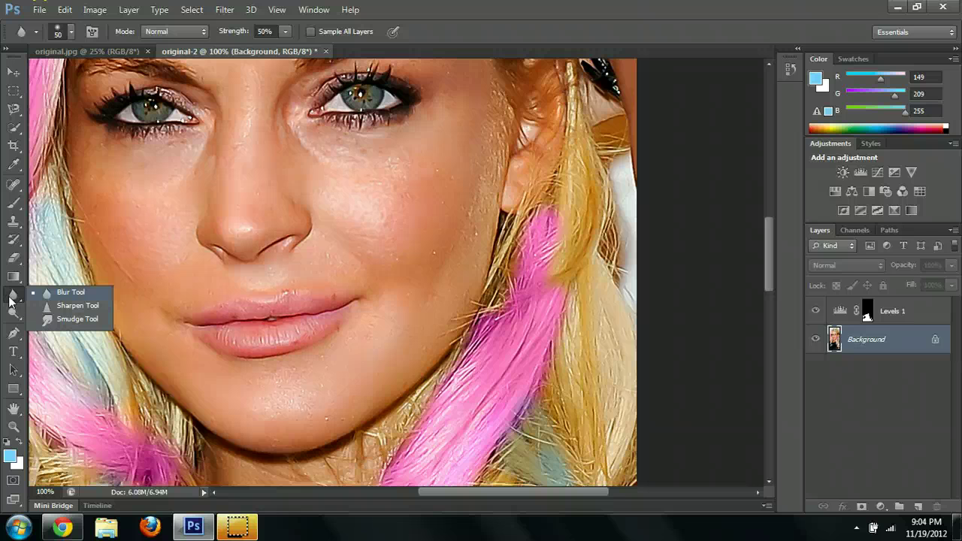
click(15, 293)
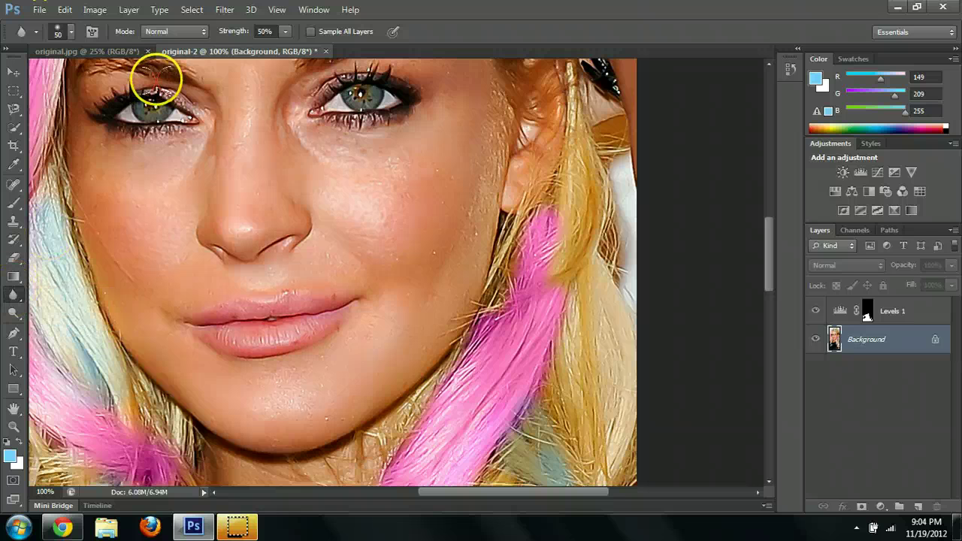
mouse_move(300, 157)
mouse_down()
mouse_move(328, 178)
mouse_move(324, 143)
mouse_move(369, 157)
mouse_move(466, 150)
mouse_move(423, 143)
mouse_move(419, 291)
mouse_up()
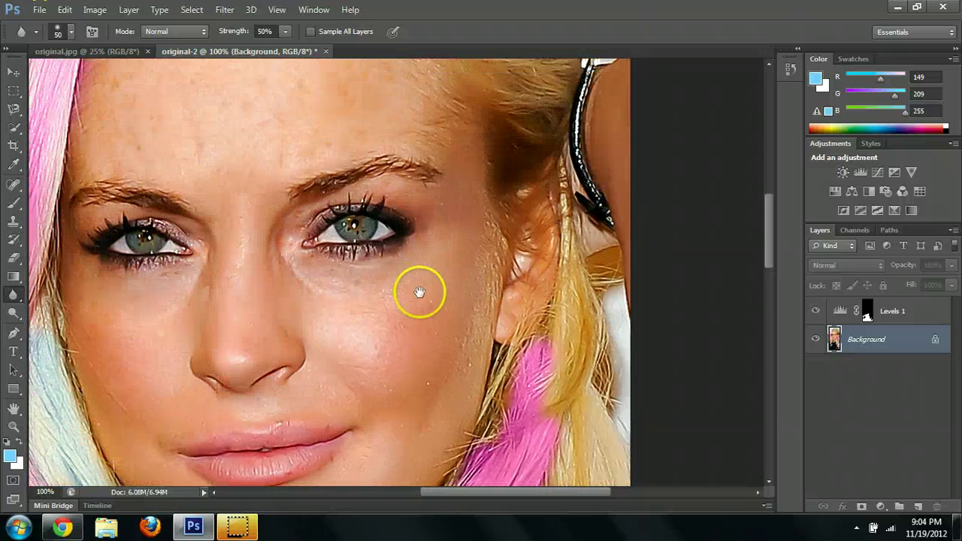
scroll(232, 243, up, 3)
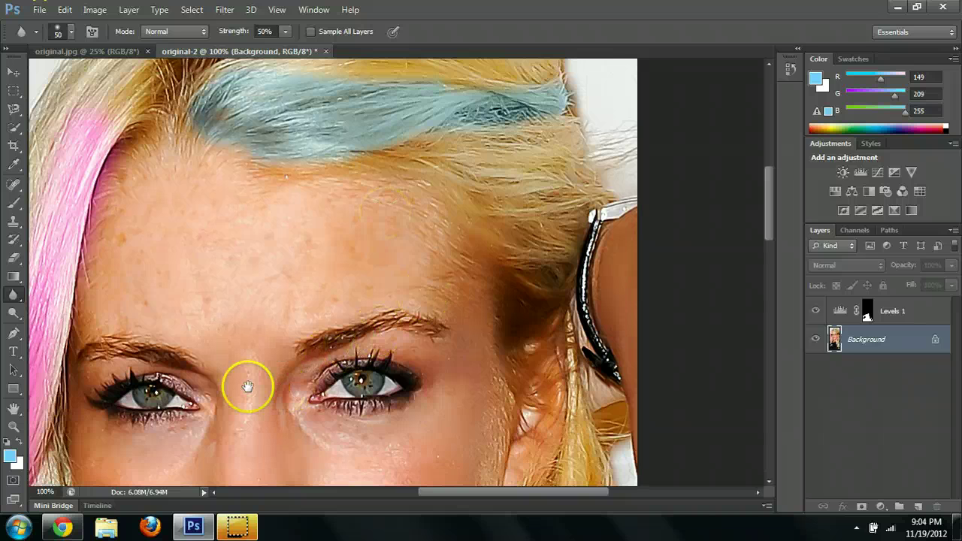
scroll(247, 380, down, 5)
scroll(225, 154, down, 2)
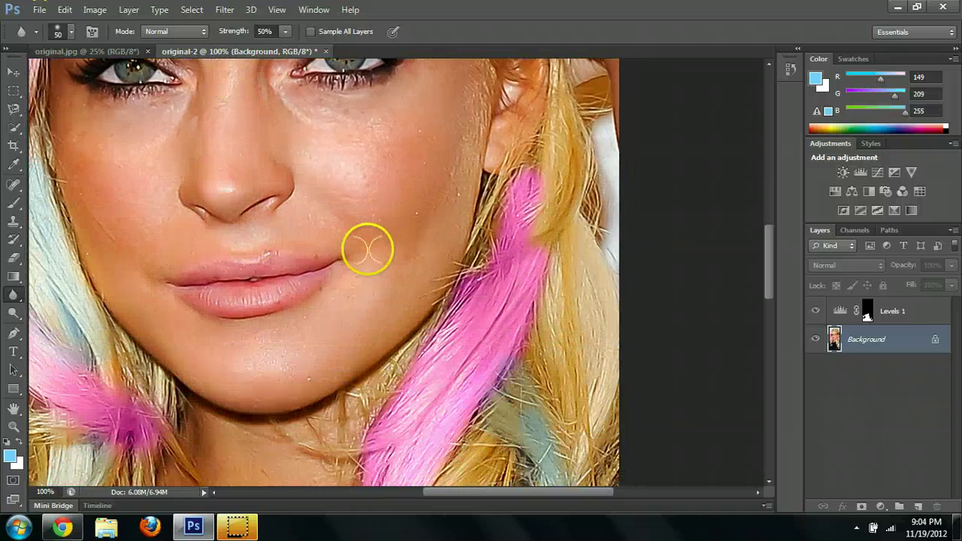
mouse_move(357, 158)
mouse_down()
mouse_move(378, 135)
mouse_move(383, 218)
mouse_move(356, 241)
mouse_move(317, 323)
mouse_up()
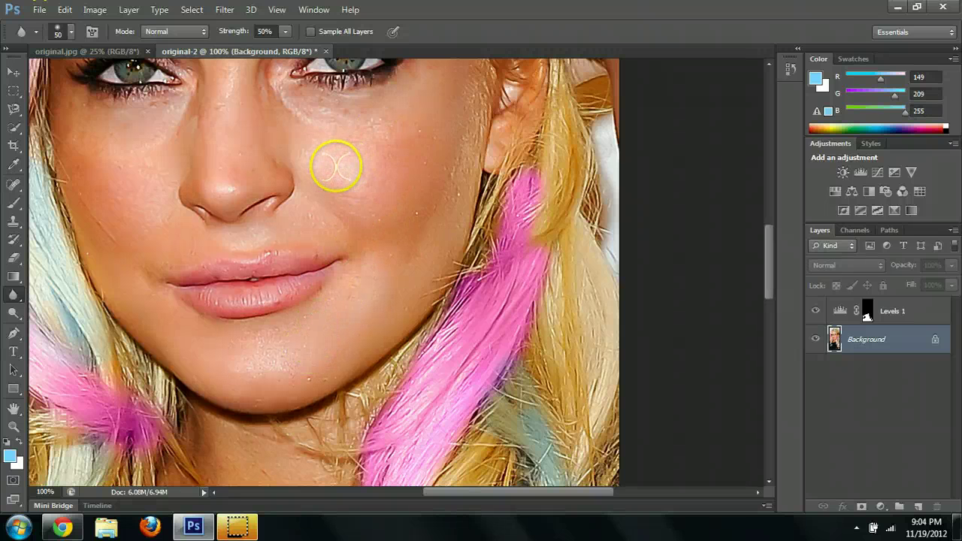
scroll(336, 166, up, 7)
scroll(307, 172, left, 4)
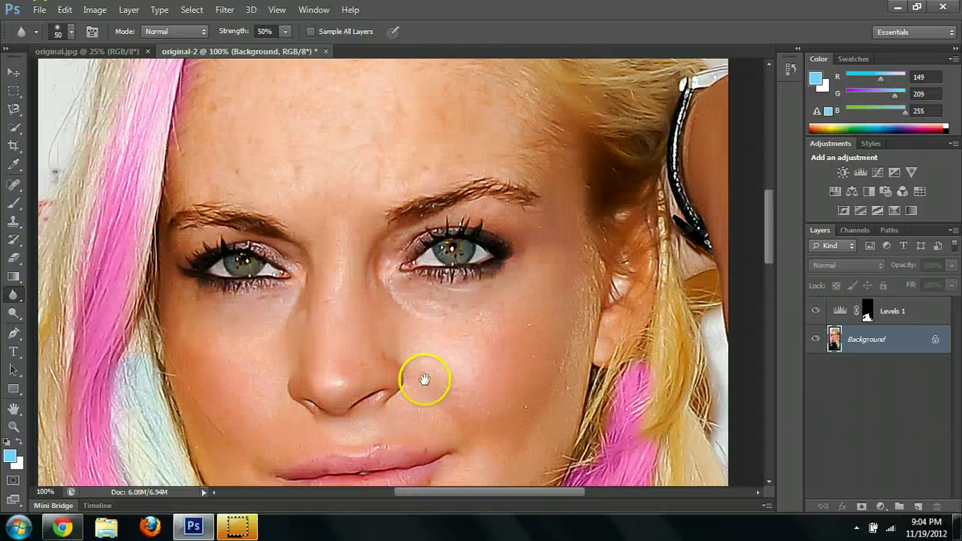
key(ctrl+minus)
key(ctrl+minus)
key(ctrl+minus)
key(ctrl+minus)
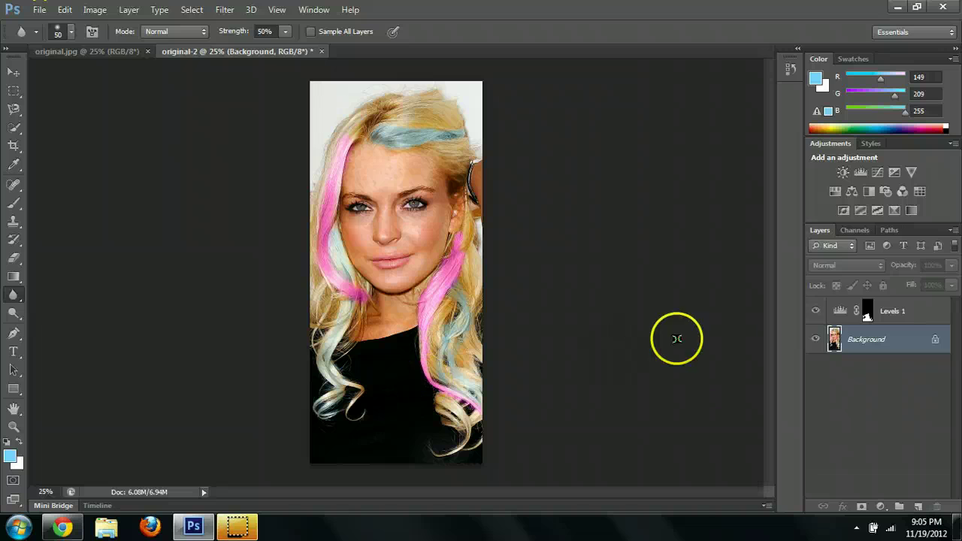
- Add a Brightness/Contrast layer with brightness 7 and contrast 24, then close Properties
click(843, 173)
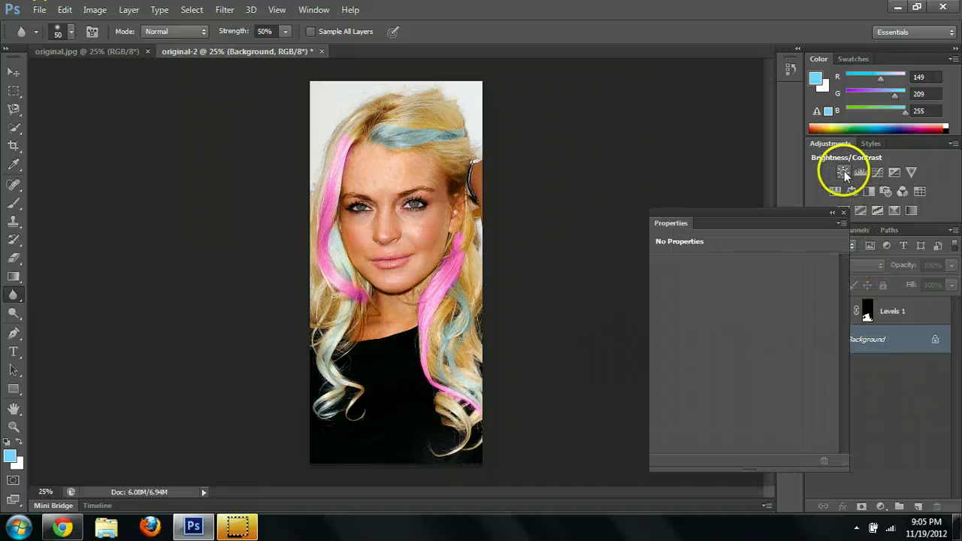
drag(742, 329, 744, 303)
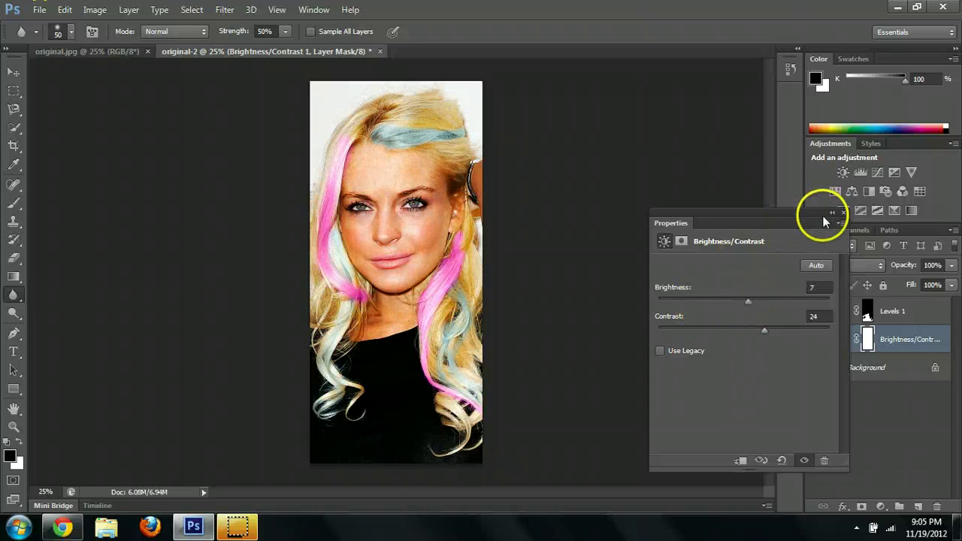
click(842, 213)
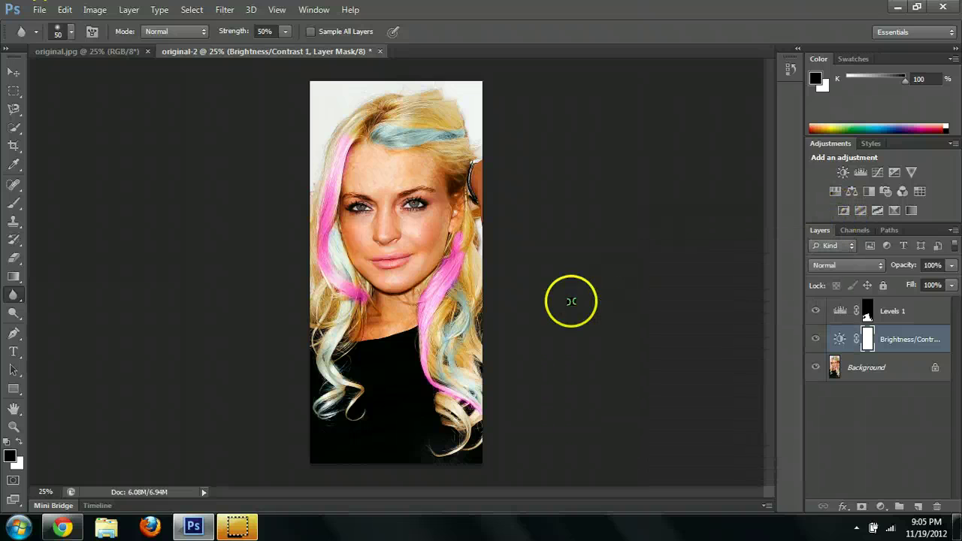
- Compare original and edited tabs, then reopen original.jpg via File > Open into Camera Raw
click(113, 55)
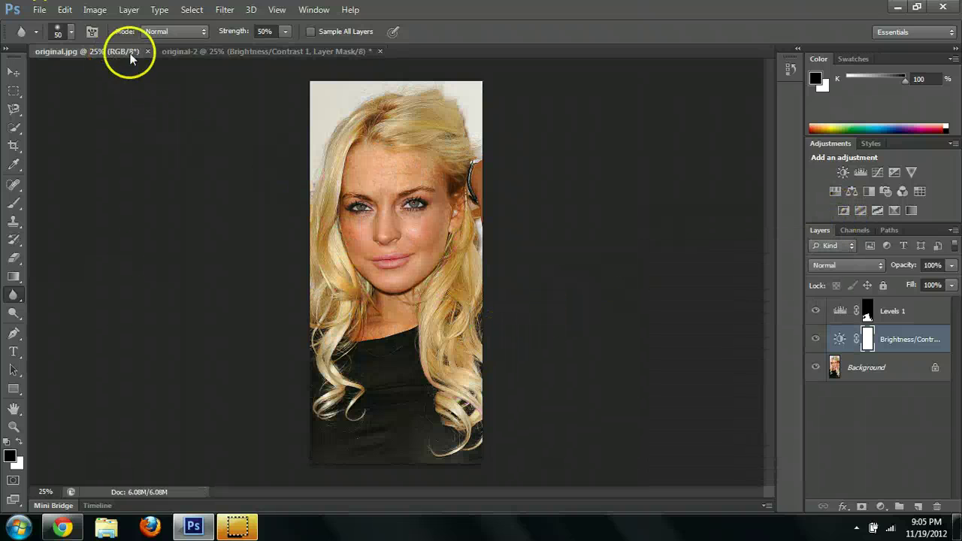
click(184, 55)
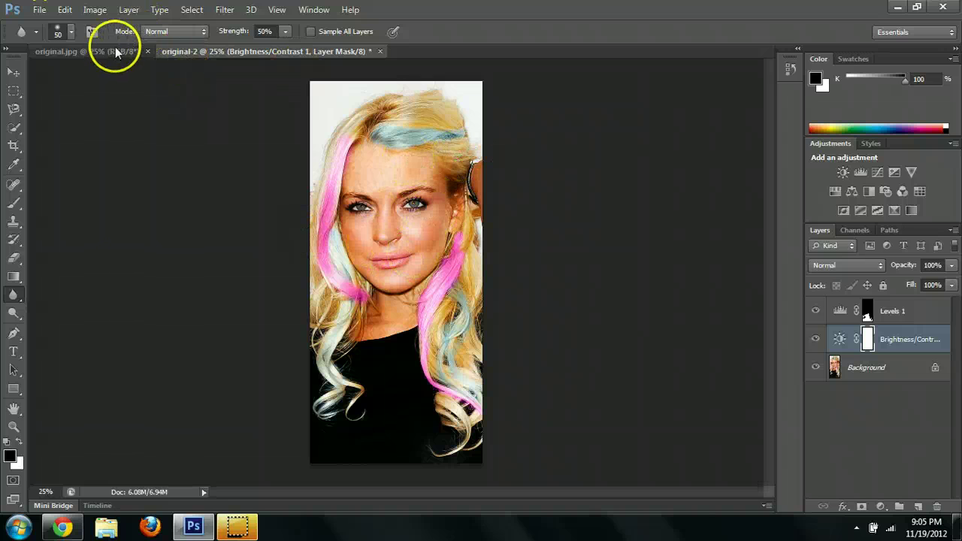
click(117, 49)
click(199, 52)
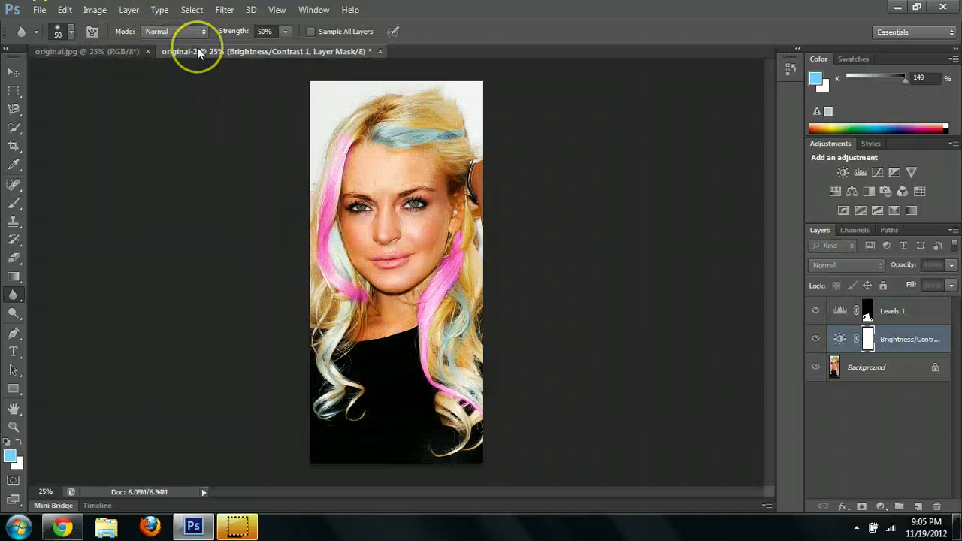
click(39, 9)
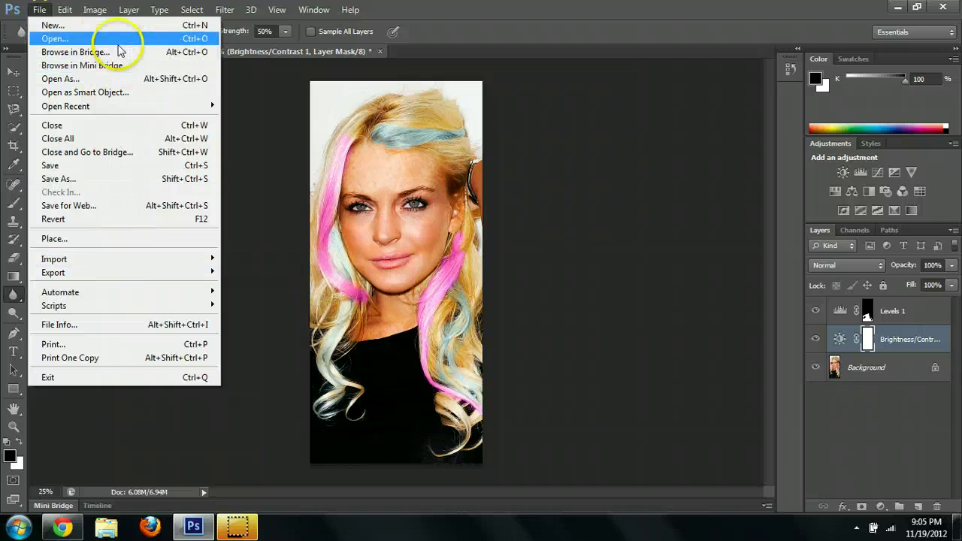
click(106, 38)
double_click(174, 259)
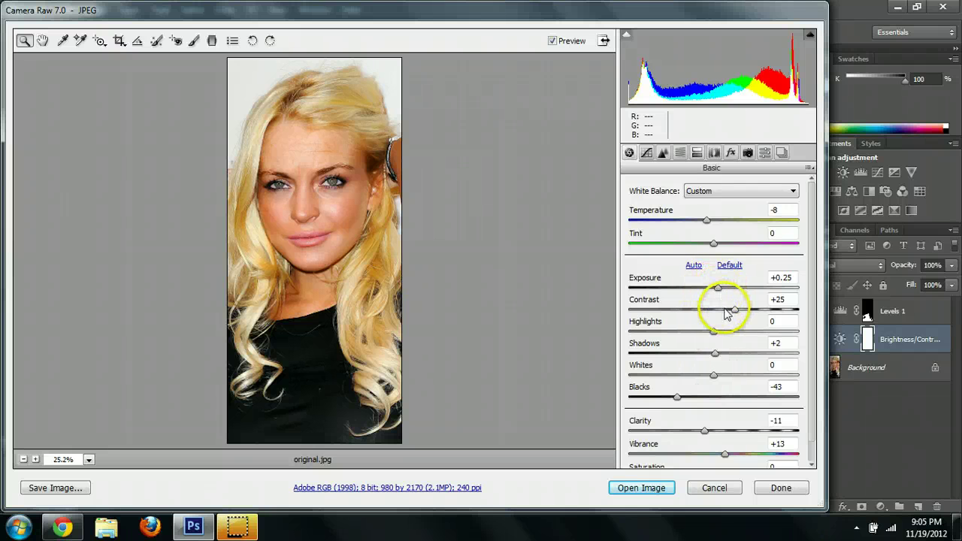
- Set Exposure +0.15, Contrast +4 and Clarity +3, zooming the preview to 66.7%
mouse_move(720, 312)
mouse_down()
mouse_move(708, 313)
mouse_move(719, 310)
mouse_up()
click(718, 290)
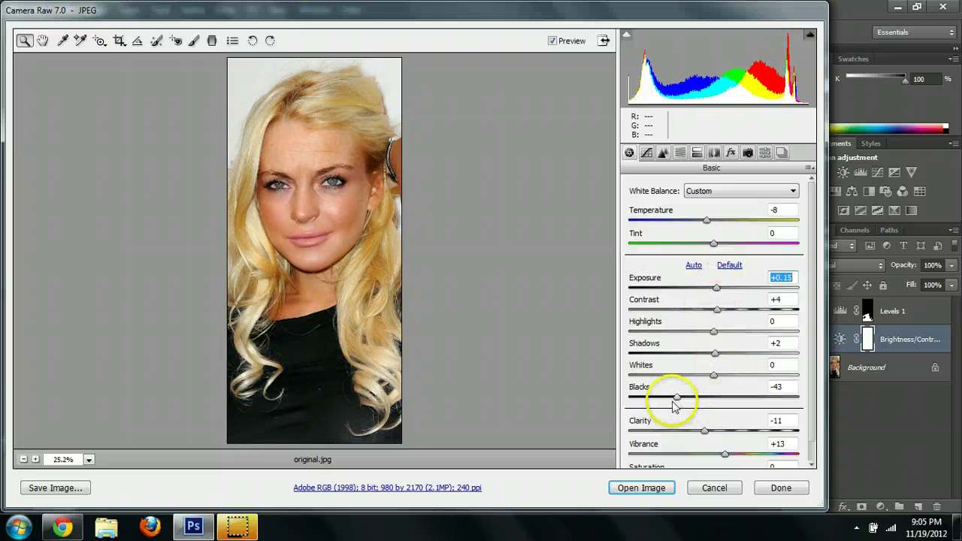
drag(704, 430, 747, 429)
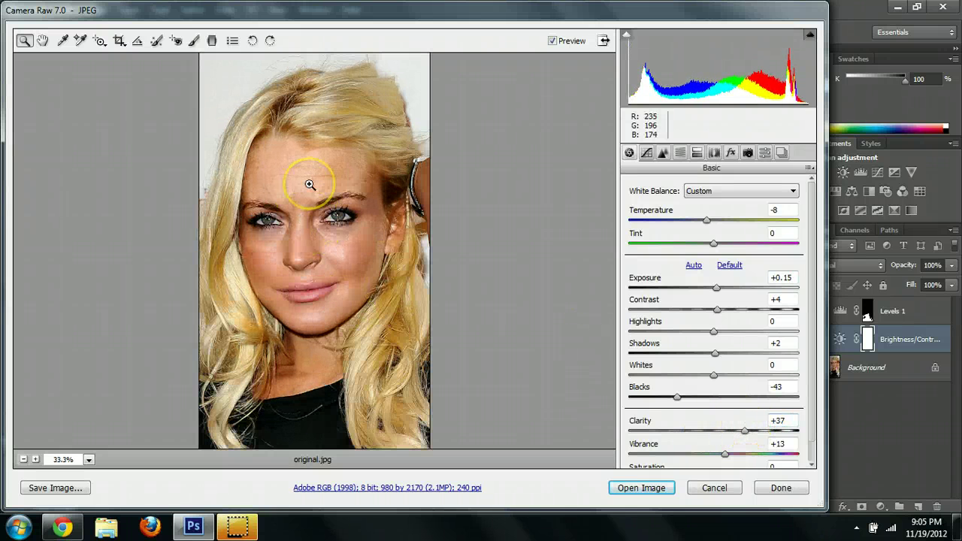
click(295, 209)
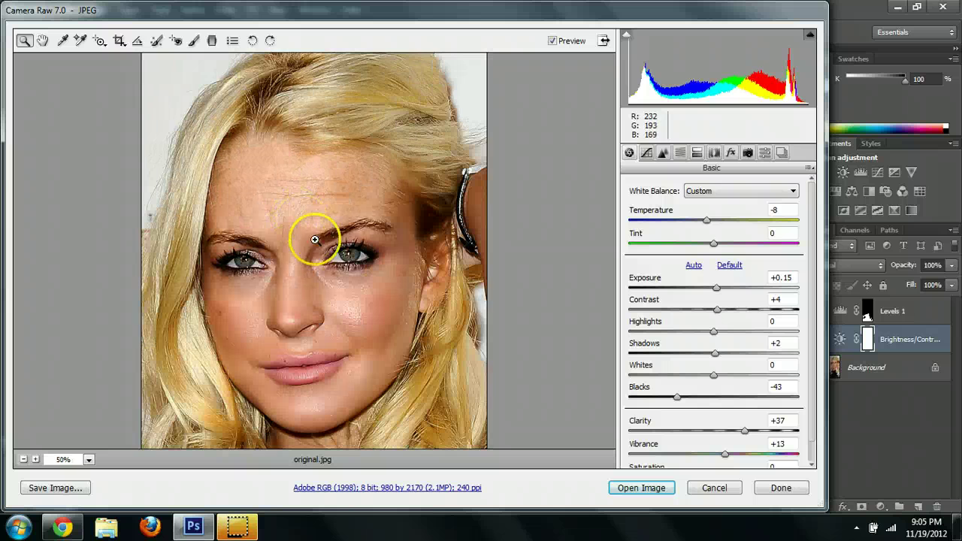
click(314, 294)
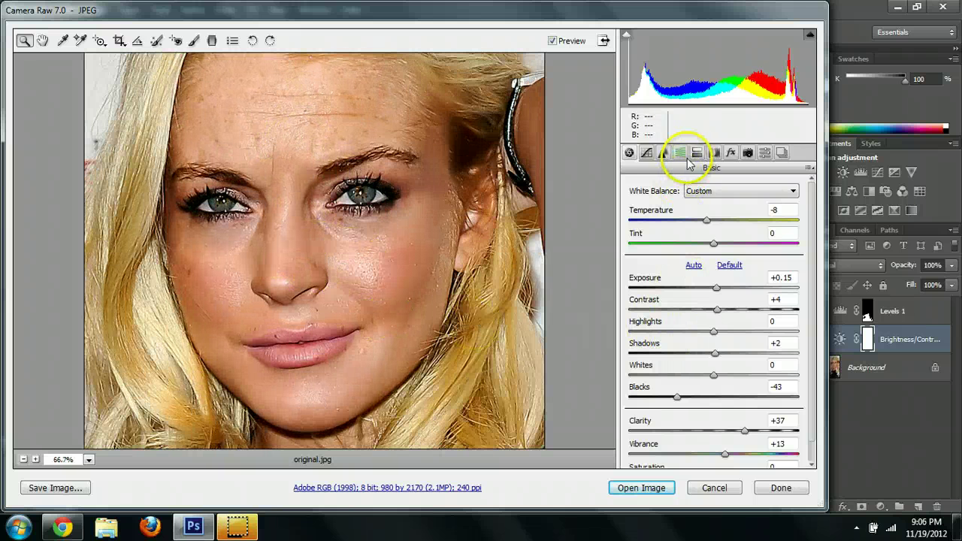
drag(714, 431, 718, 432)
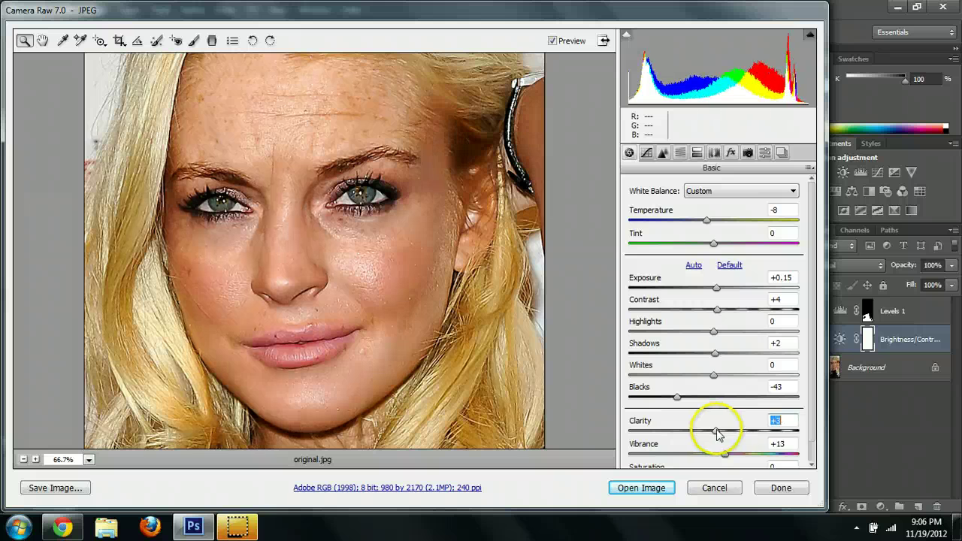
- In the Detail tab set Luminance noise reduction and sharpening Amount to 0
click(664, 153)
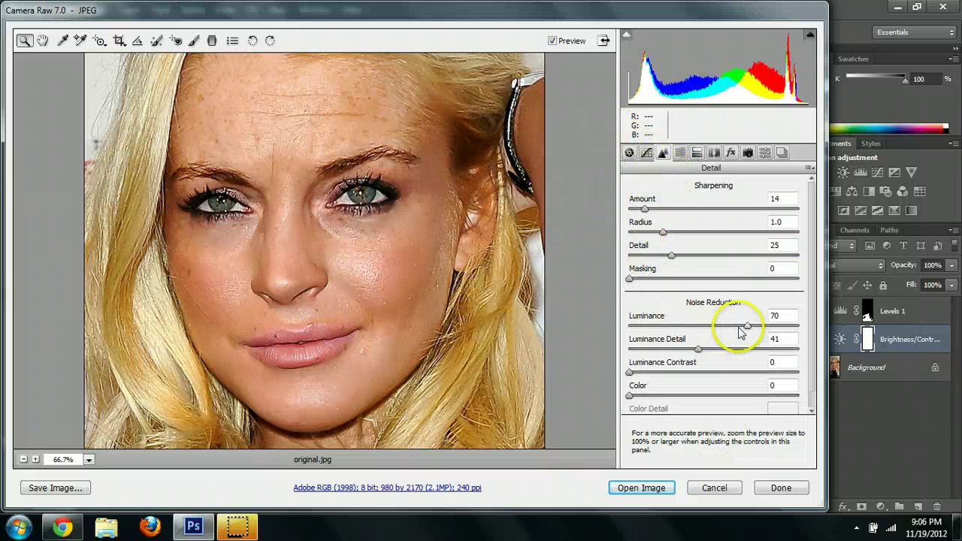
drag(741, 332, 608, 333)
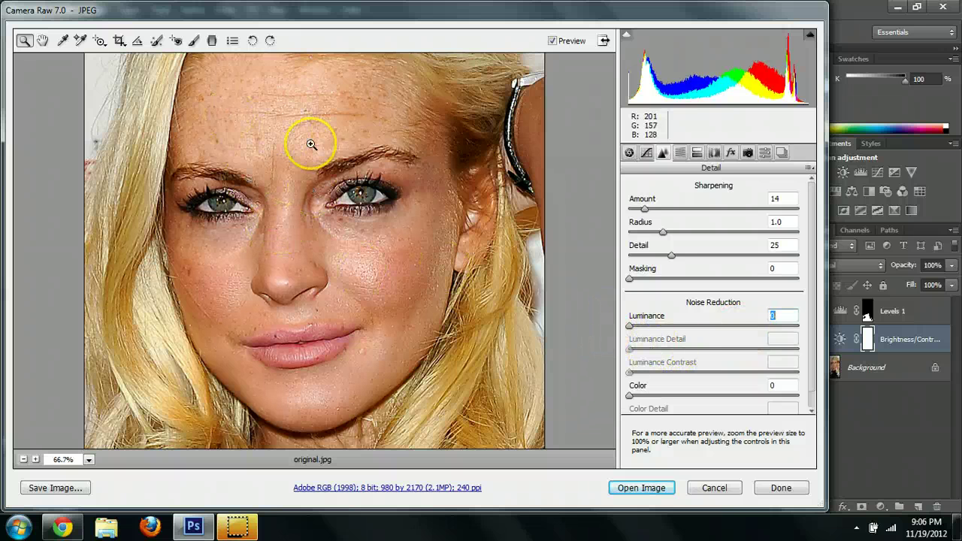
mouse_move(644, 209)
mouse_down()
mouse_move(620, 216)
mouse_move(697, 208)
mouse_move(658, 215)
mouse_up()
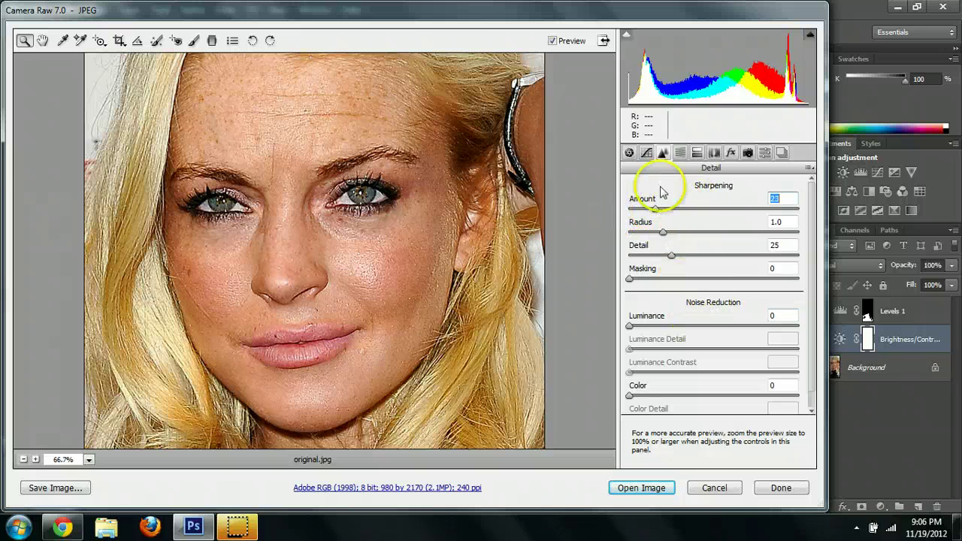
click(629, 153)
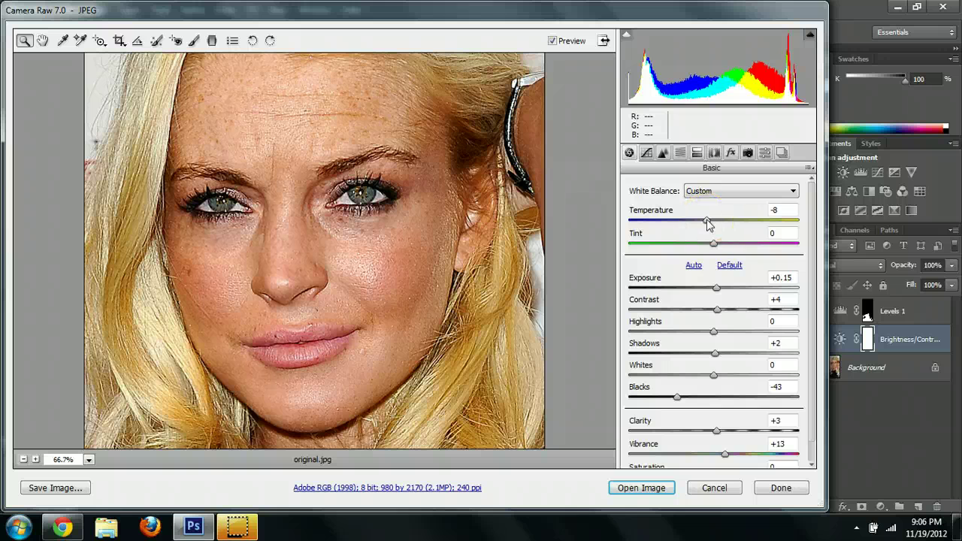
- Set Temperature -13, Clarity +57, Vibrance +3, Exposure -0.15, Highlights +56, then open the image
drag(702, 222, 706, 227)
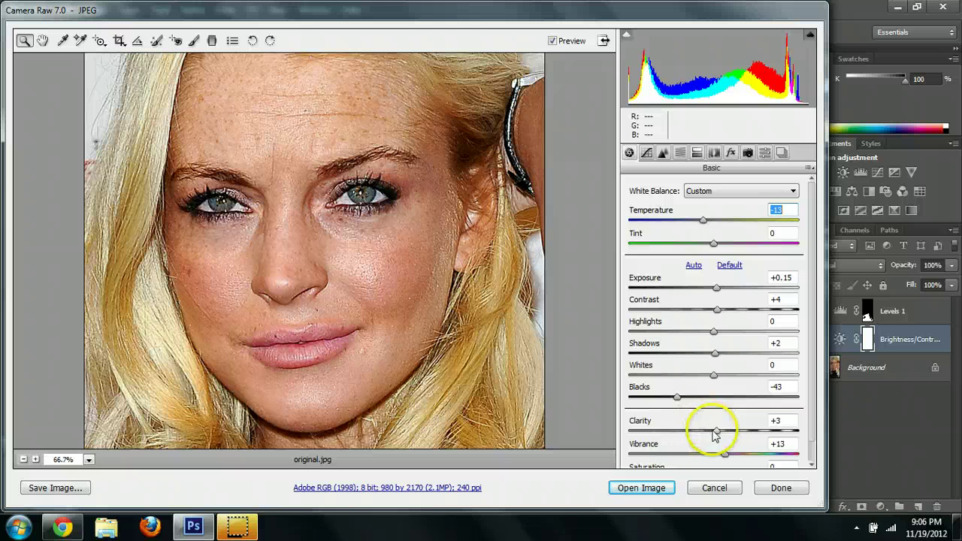
drag(717, 430, 763, 428)
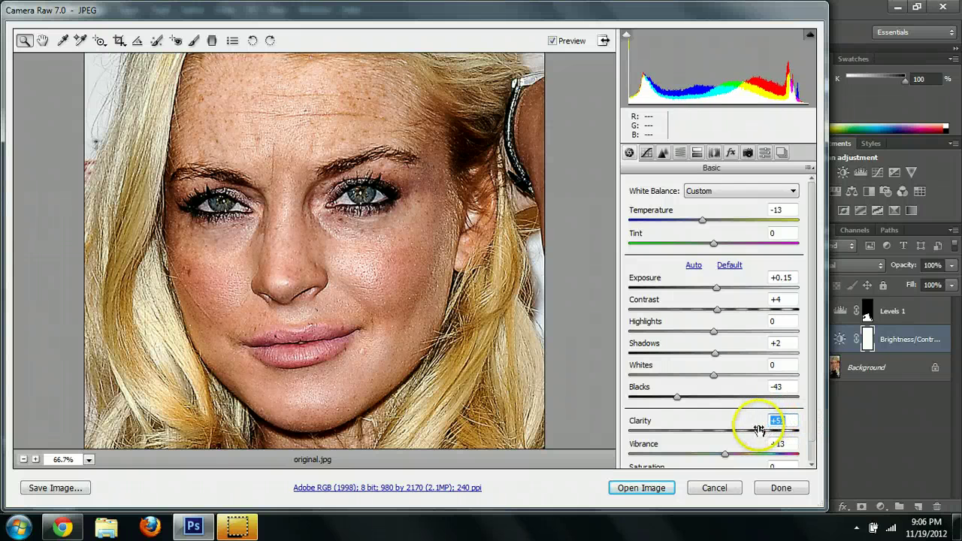
drag(725, 455, 718, 456)
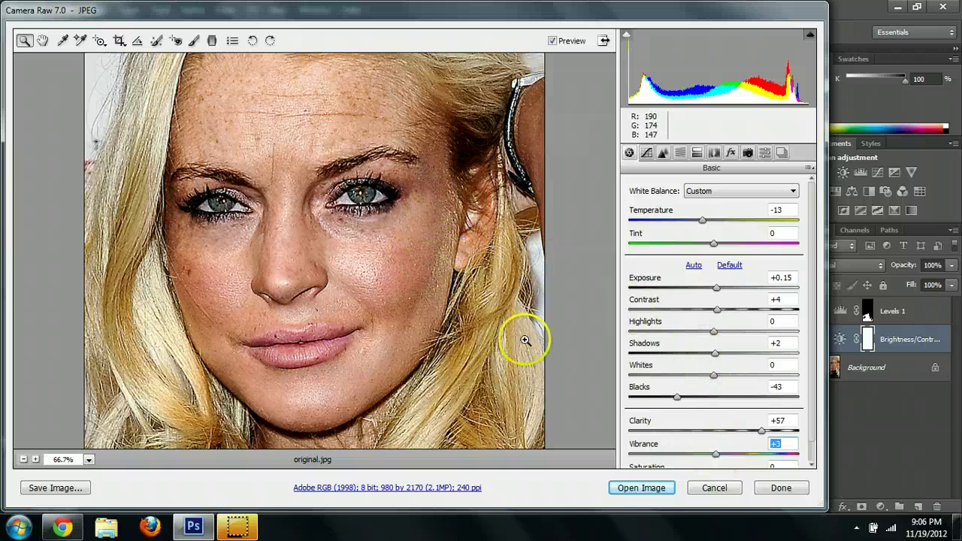
mouse_move(714, 290)
mouse_down()
mouse_move(701, 287)
mouse_move(710, 292)
mouse_up()
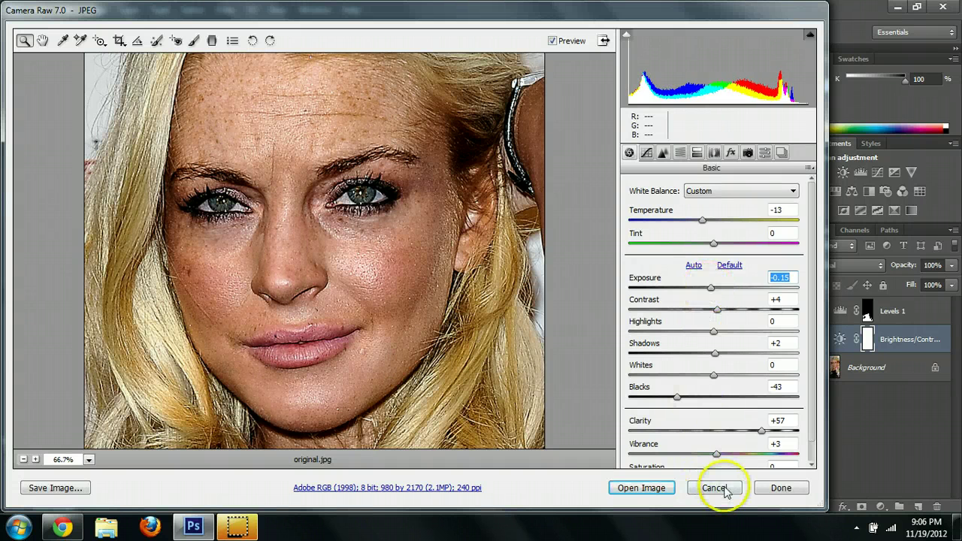
drag(713, 331, 761, 335)
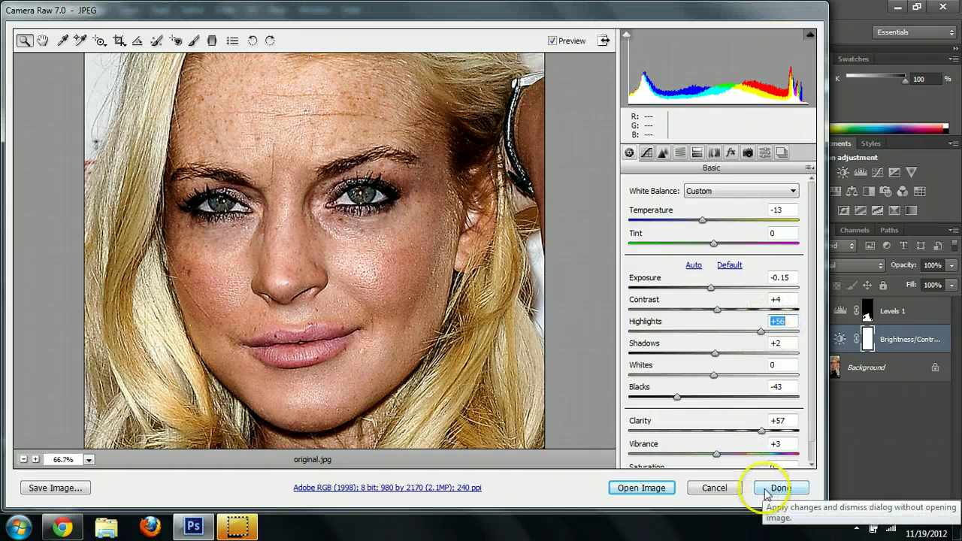
click(641, 488)
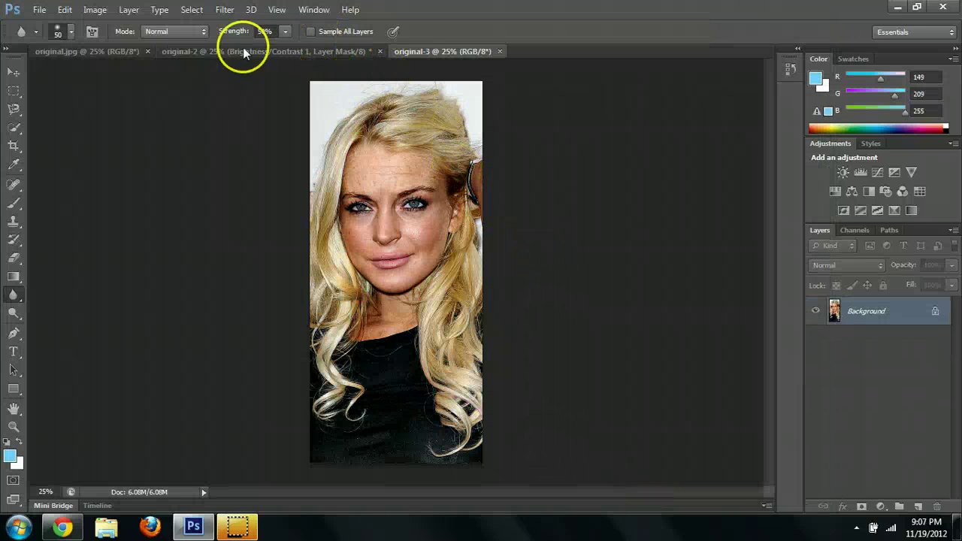
- Zoom original-3 to 50% and pan until the face is centred
click(93, 53)
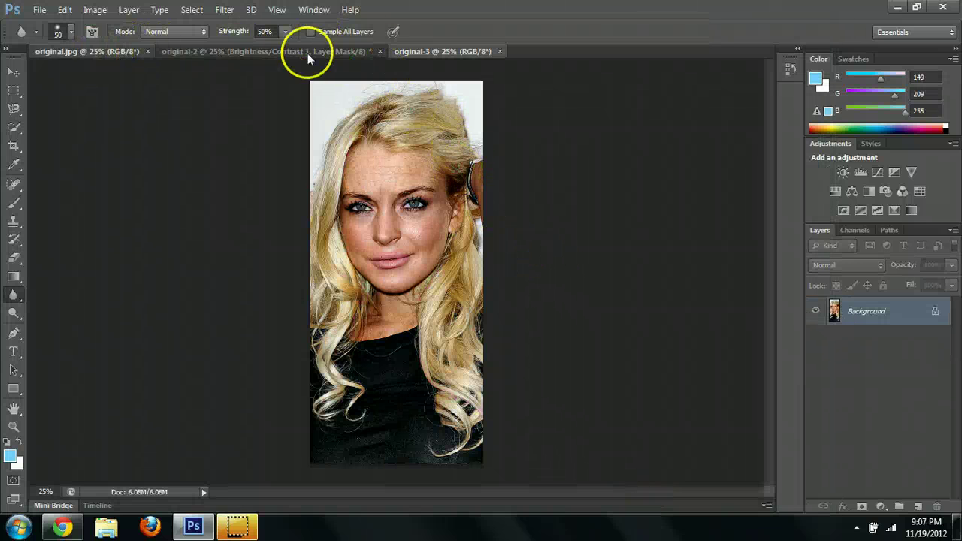
click(429, 53)
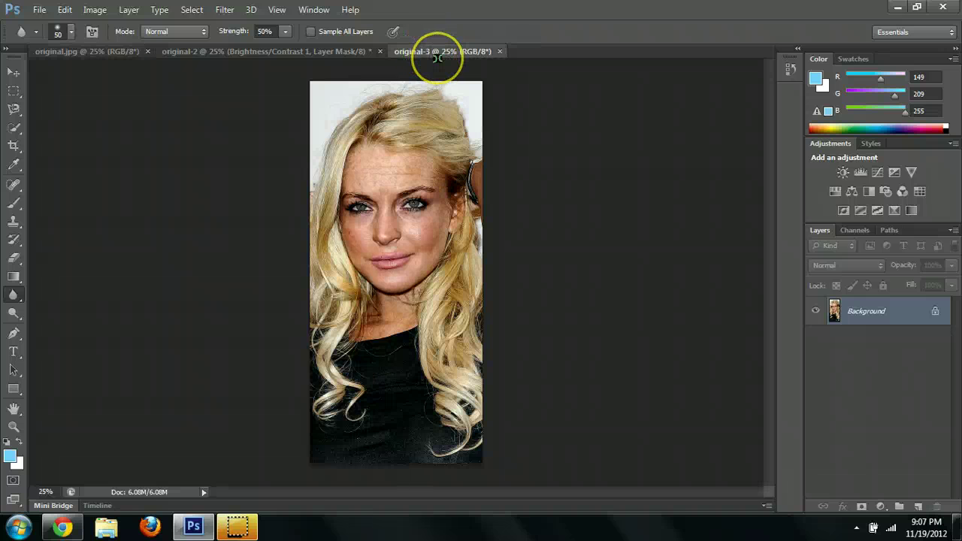
key(ctrl+plus)
key(ctrl+plus)
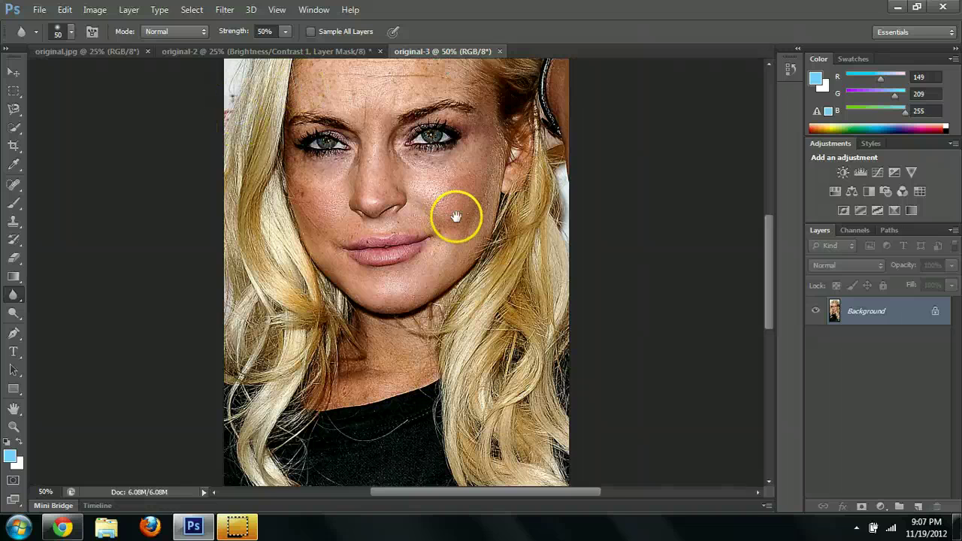
drag(462, 215, 401, 386)
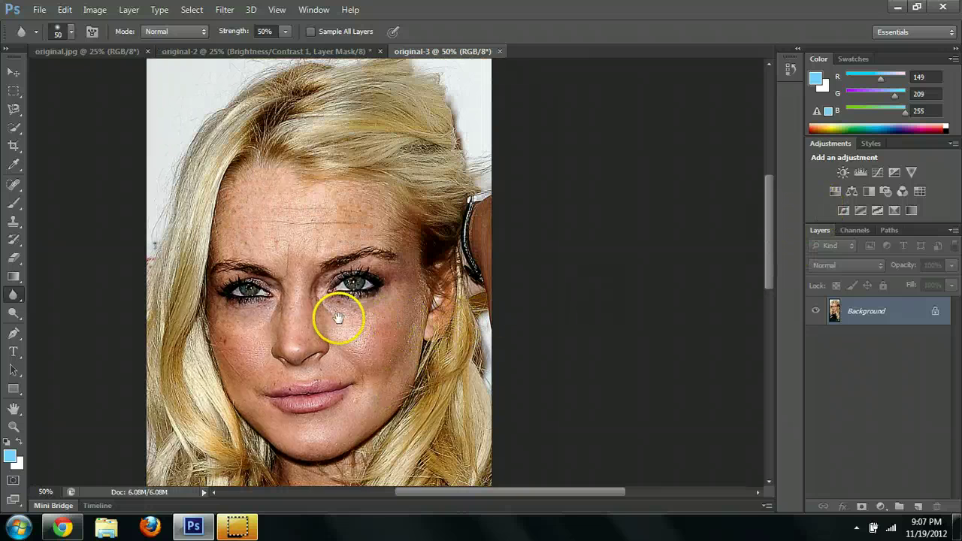
drag(339, 311, 363, 276)
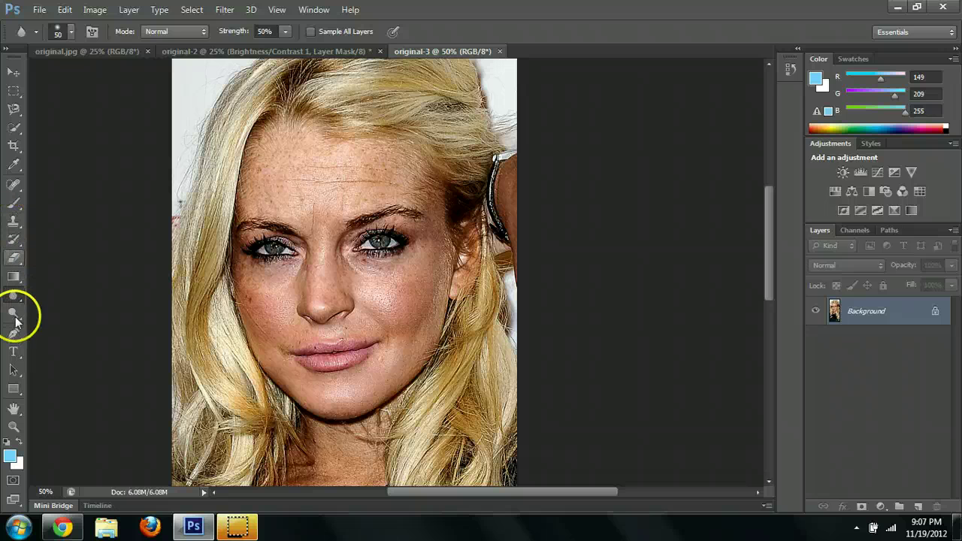
- Select the Burn tool from the dodge/burn tool flyout
click(12, 208)
click(14, 186)
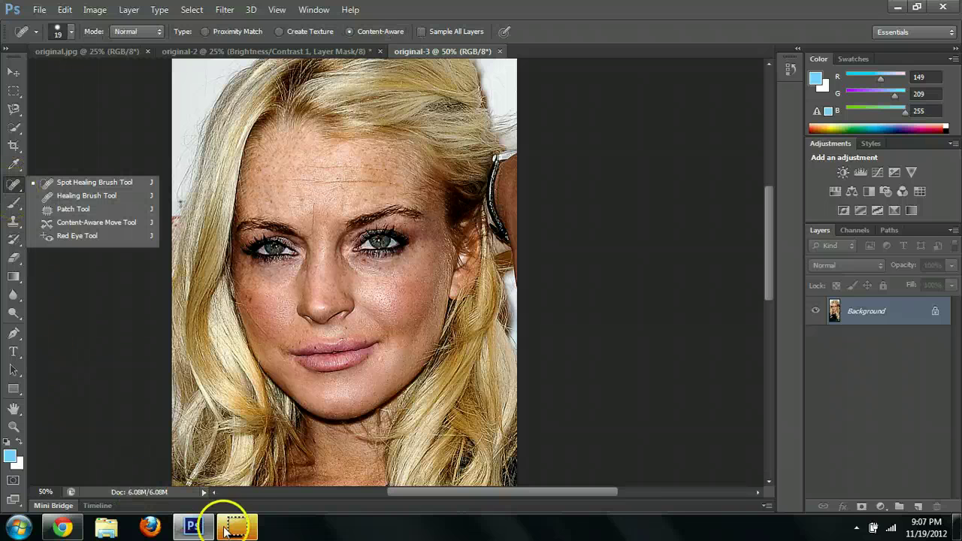
click(13, 314)
click(14, 314)
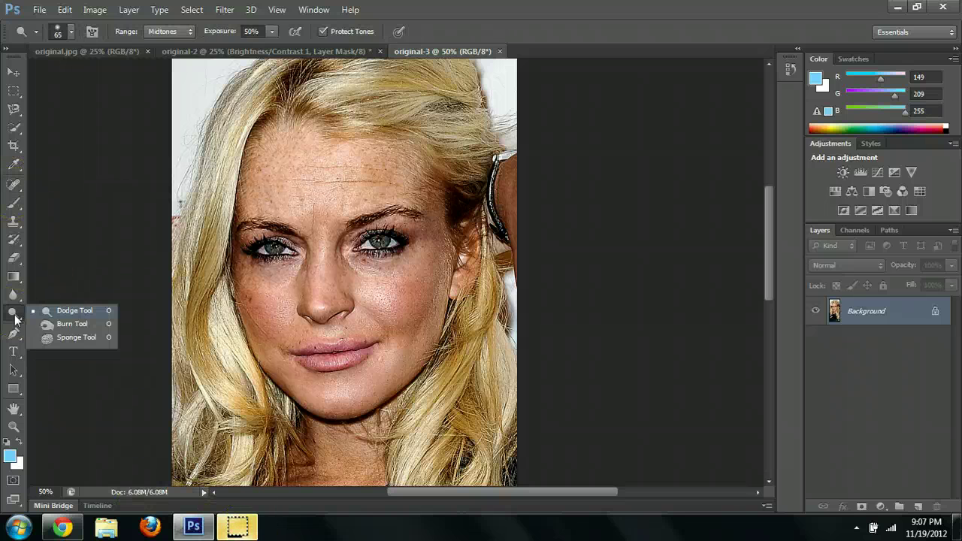
click(59, 324)
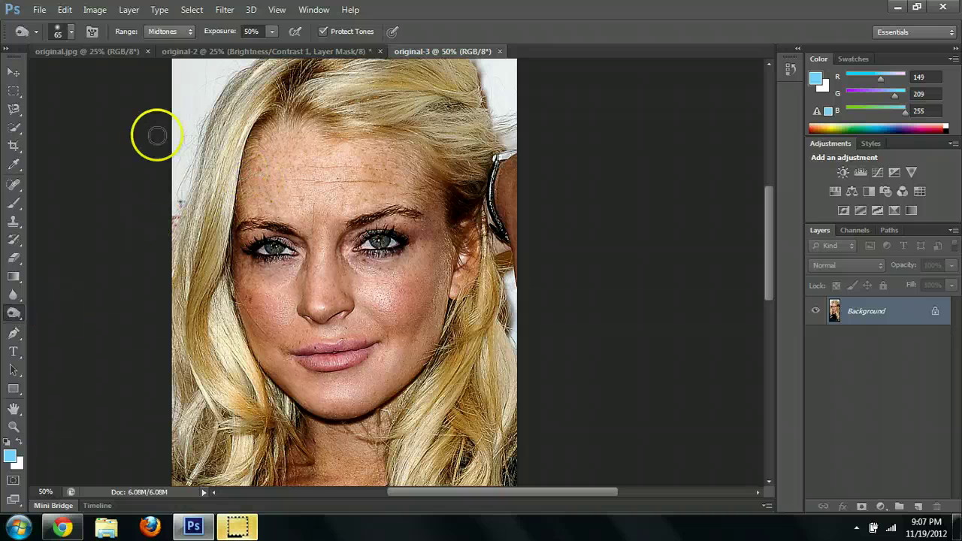
- Choose a dark blue foreground colour and burn shading under the right eye
click(10, 455)
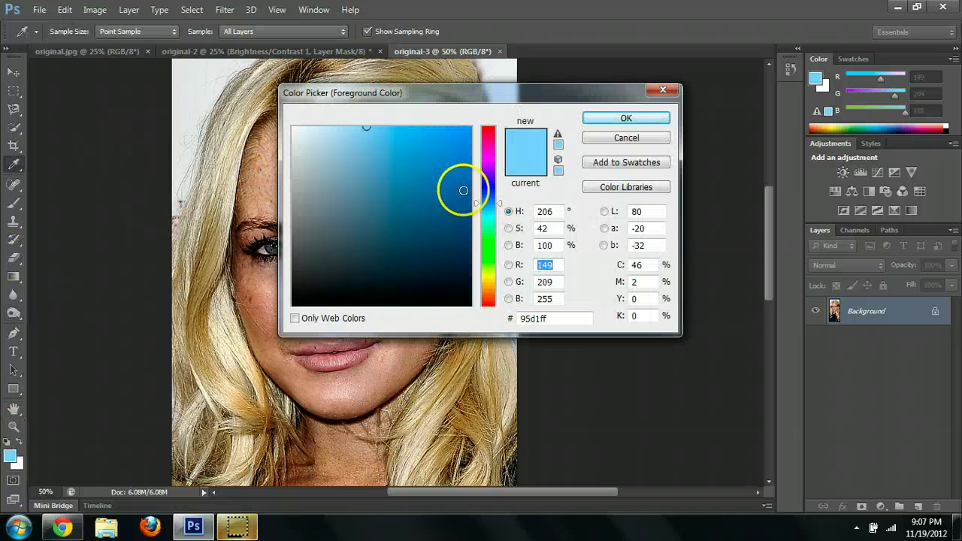
drag(474, 207, 469, 229)
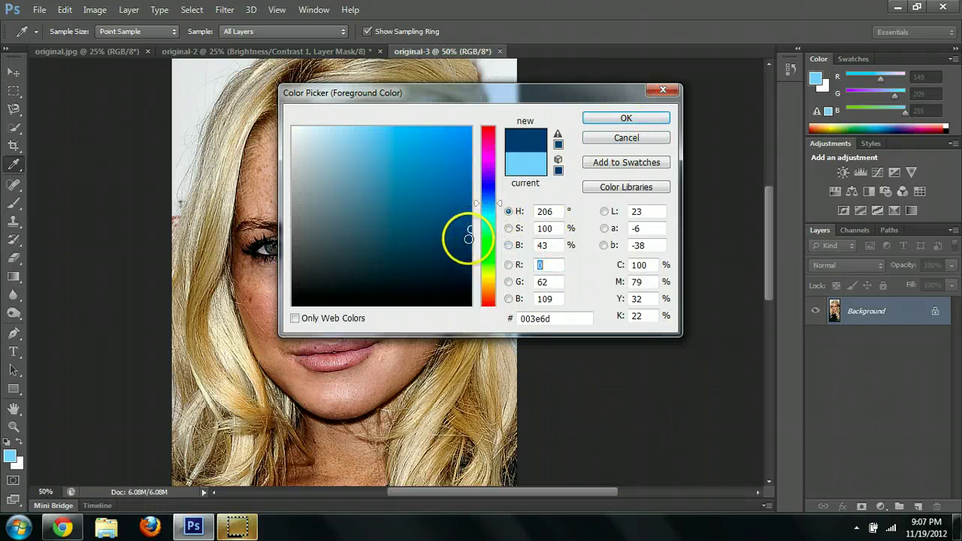
click(613, 118)
key(o)
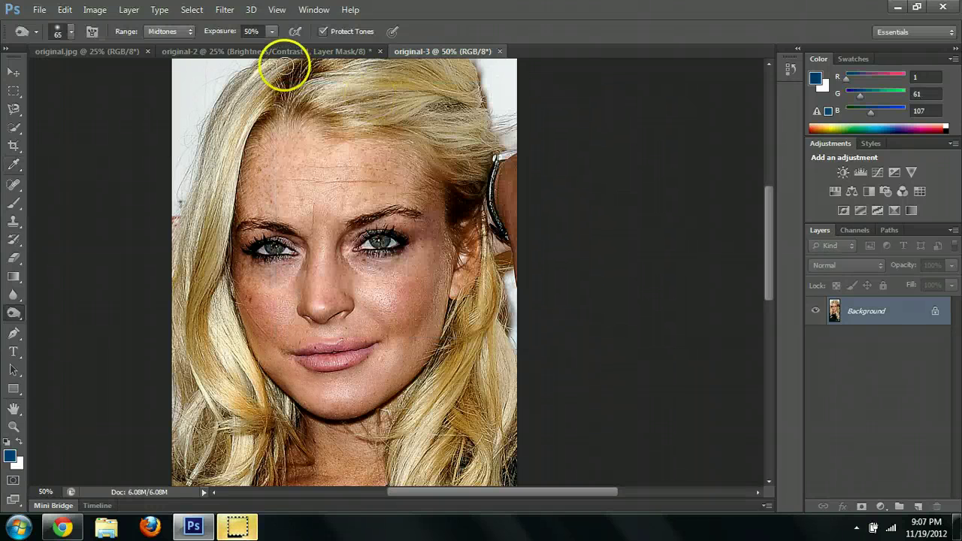
click(259, 32)
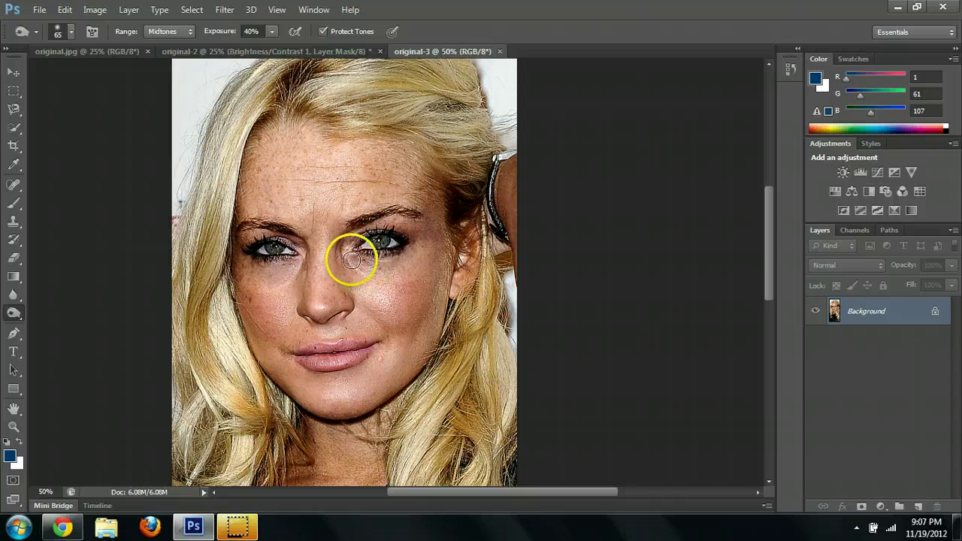
mouse_move(386, 263)
mouse_down()
mouse_move(412, 247)
mouse_move(357, 265)
mouse_up()
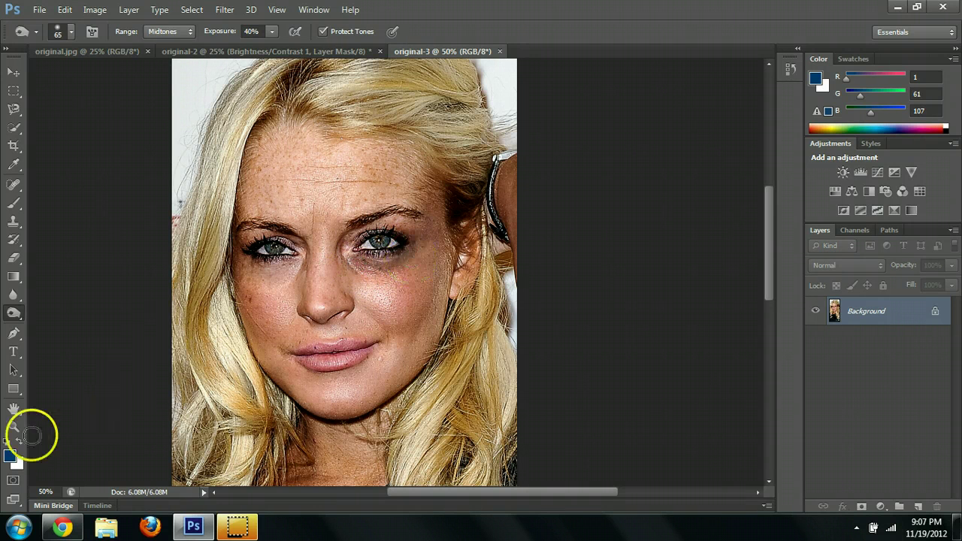
- Change the foreground colour to blue 004f8c (0, 79, 140) and adjust the exposure
click(11, 455)
click(465, 200)
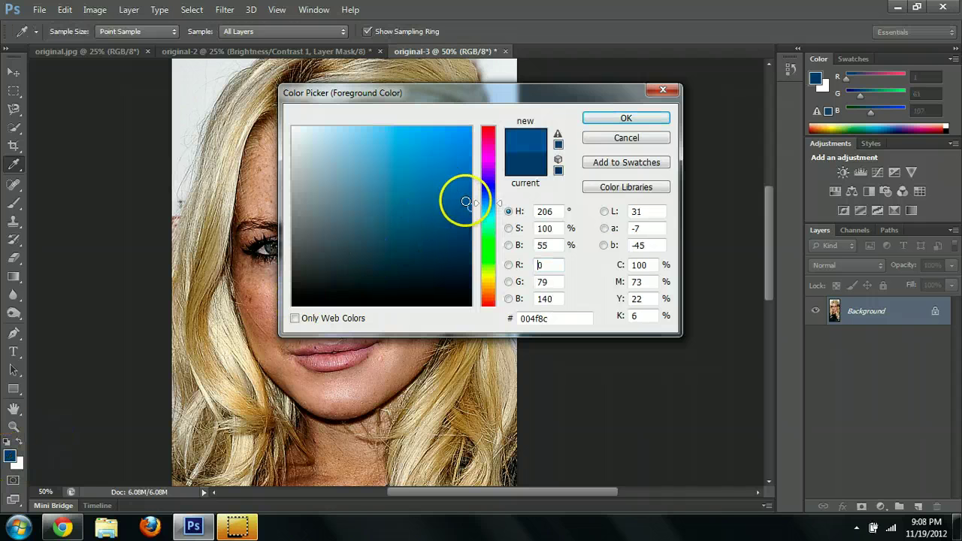
click(624, 119)
click(251, 31)
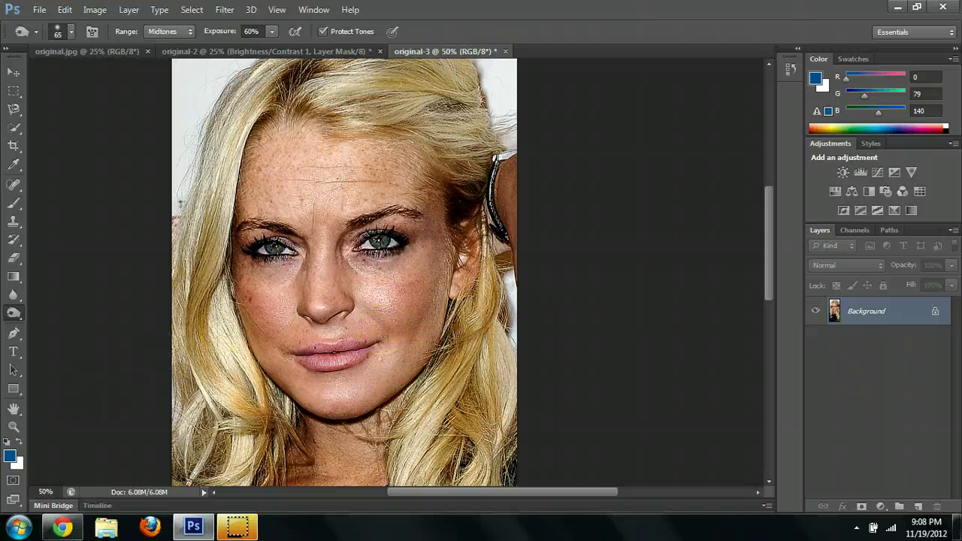
click(15, 203)
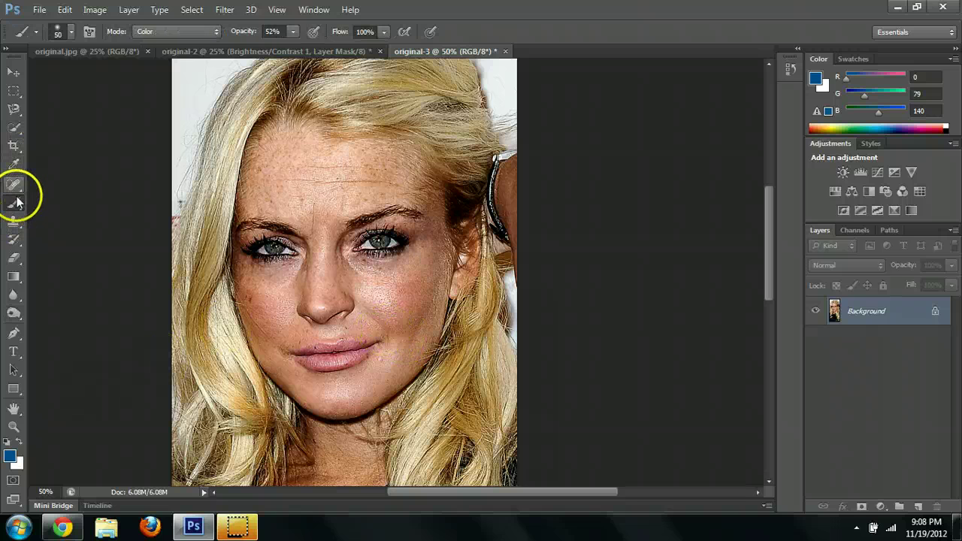
- Set the brush blend mode to Color Burn with a deep blue foreground colour
click(162, 33)
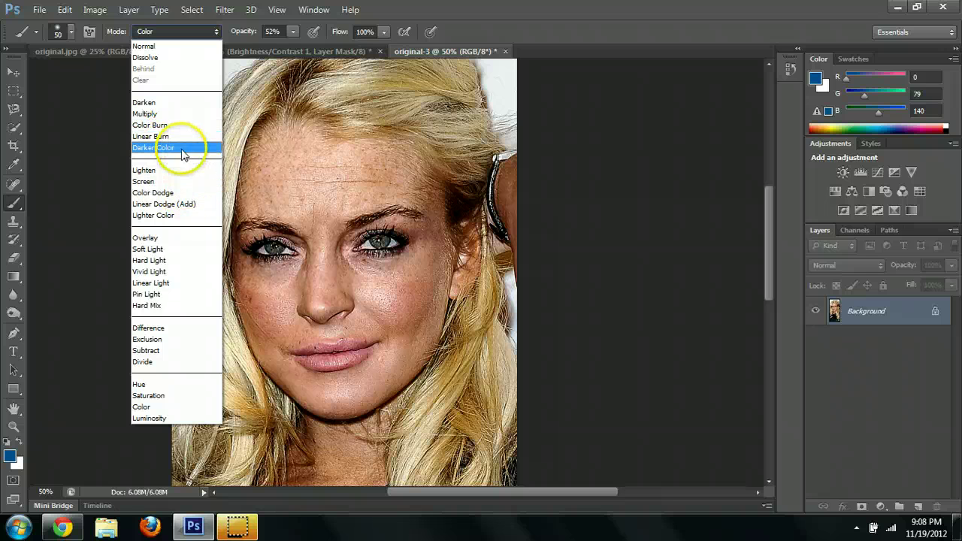
click(181, 125)
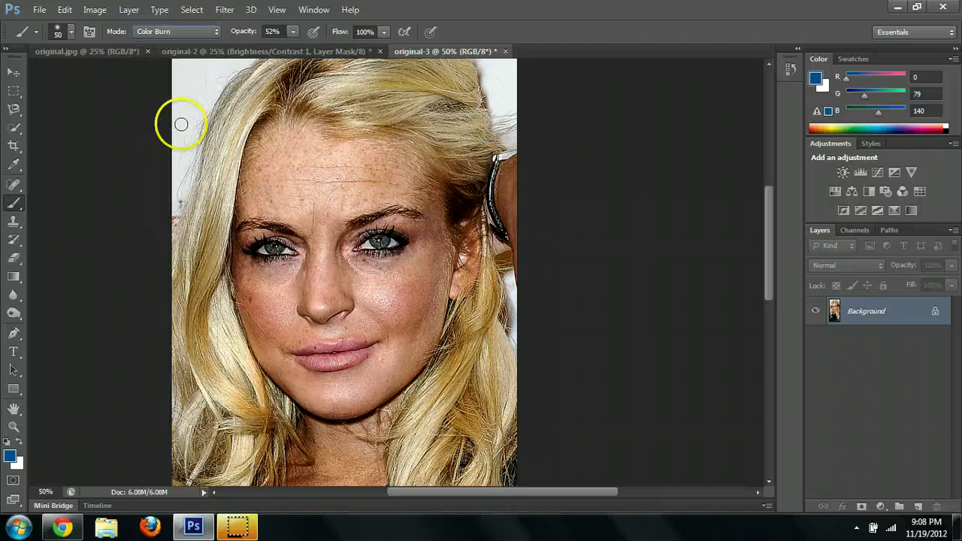
click(10, 455)
drag(469, 214, 465, 230)
click(485, 194)
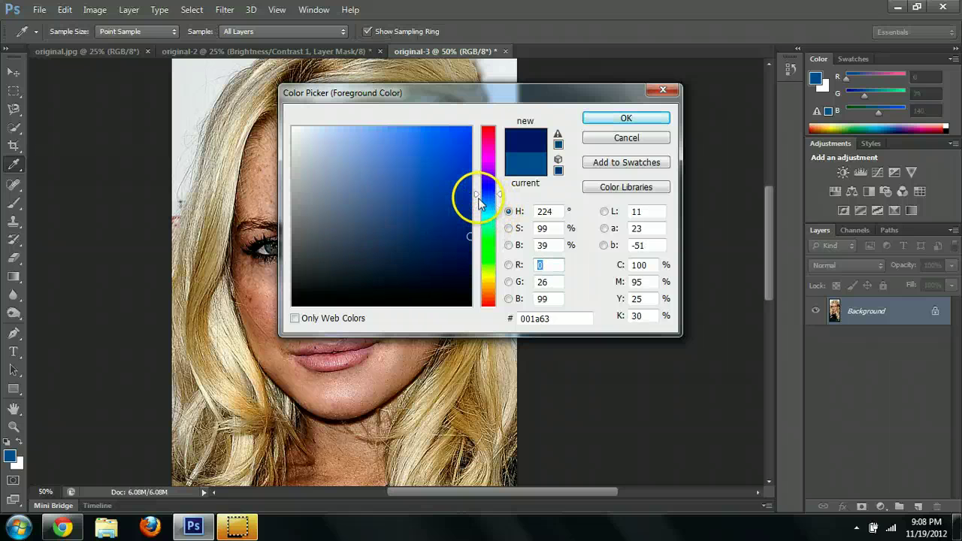
click(626, 118)
key(b)
- Try a bruise stroke under the right eye, undo it, and choose a slightly lighter blue
drag(456, 206, 412, 248)
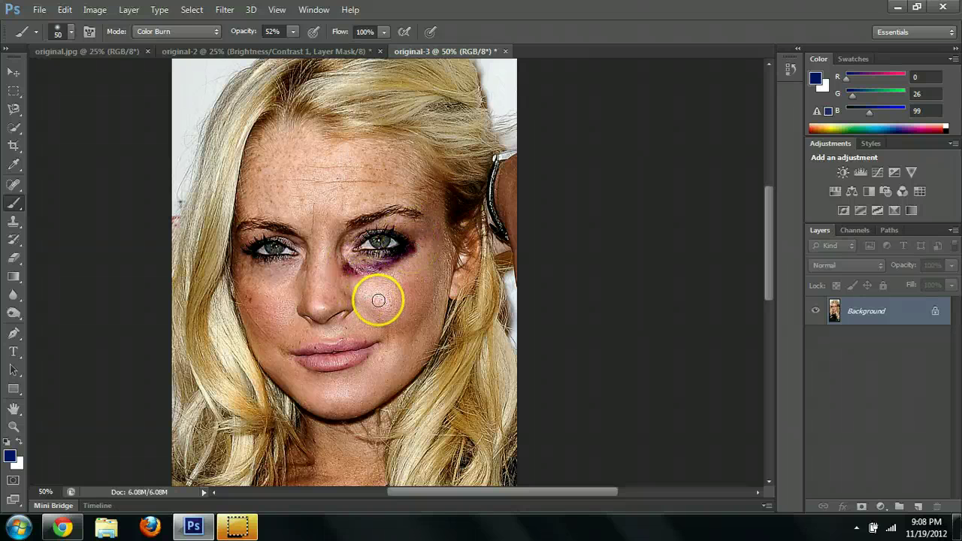
key(ctrl+z)
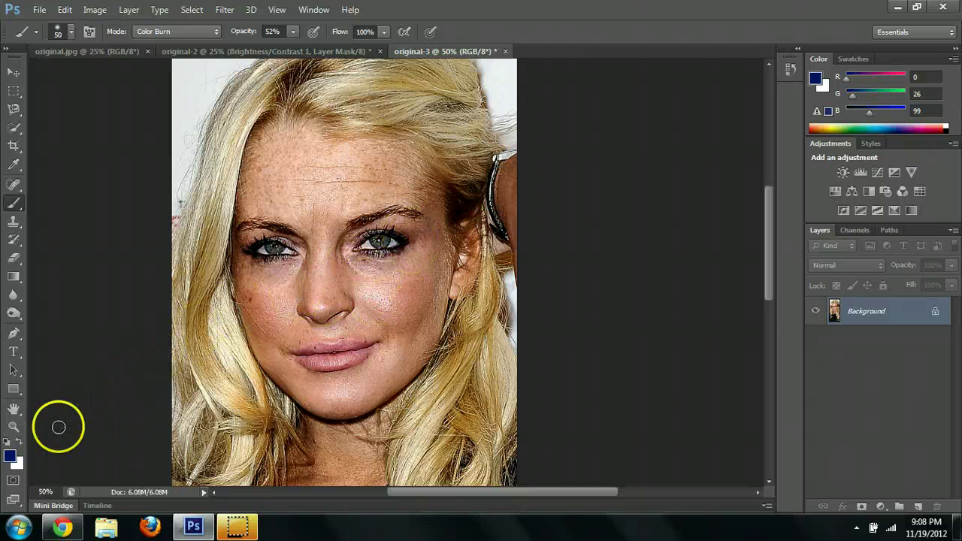
click(10, 454)
drag(476, 194, 477, 201)
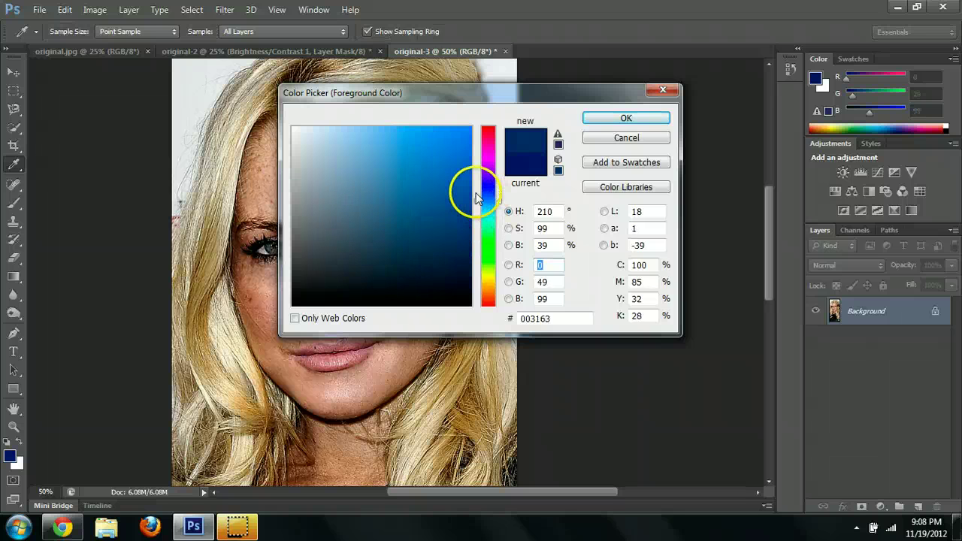
click(586, 115)
- Set brush opacity to 40%, enlarge the brush, and darken around the right eye
click(272, 31)
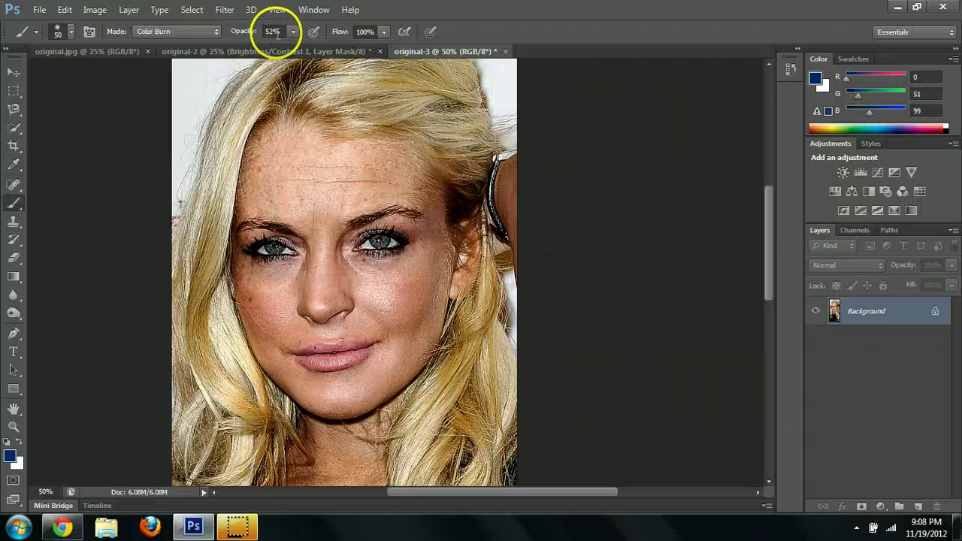
text(40)
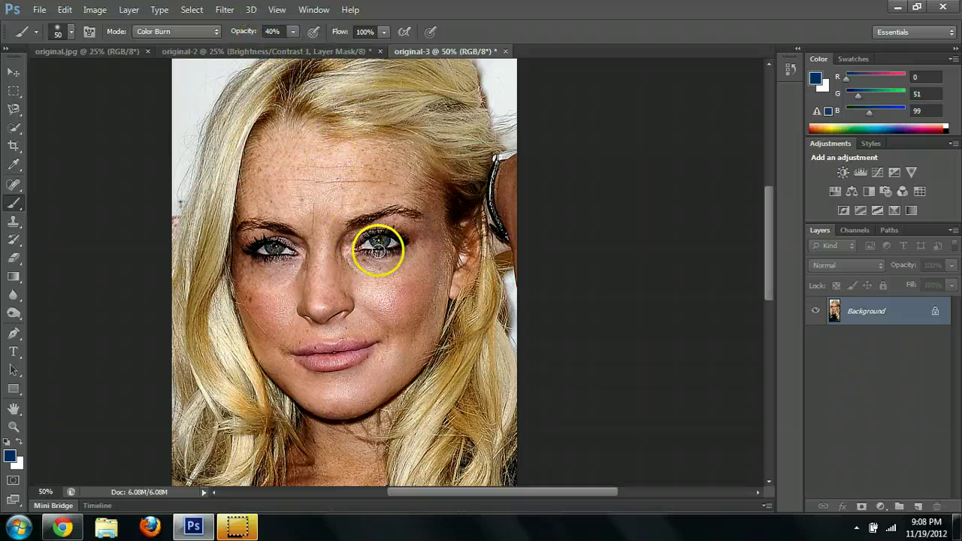
key(bracketright)
drag(358, 263, 357, 262)
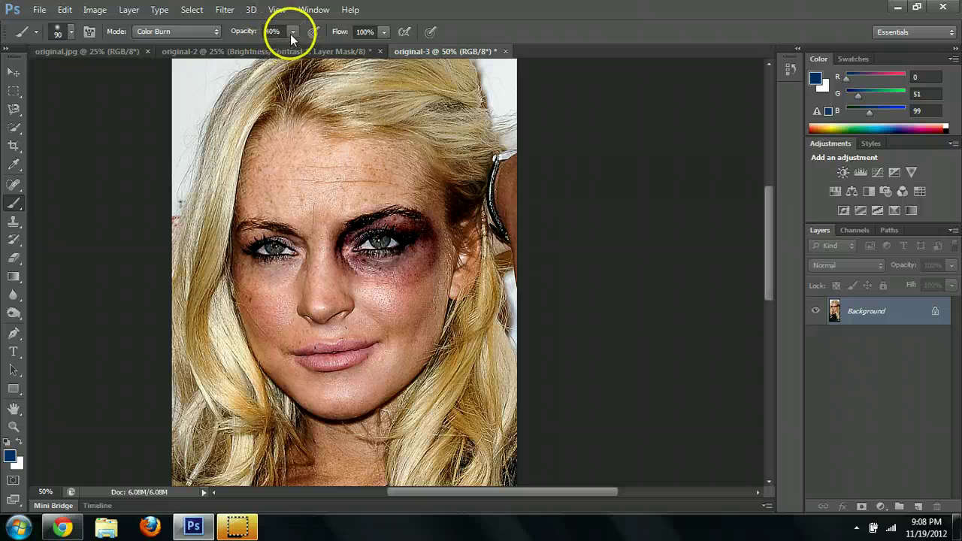
- At 100% opacity, paint a jaw bruise, undo it, and open the foreground colour picker
key(0)
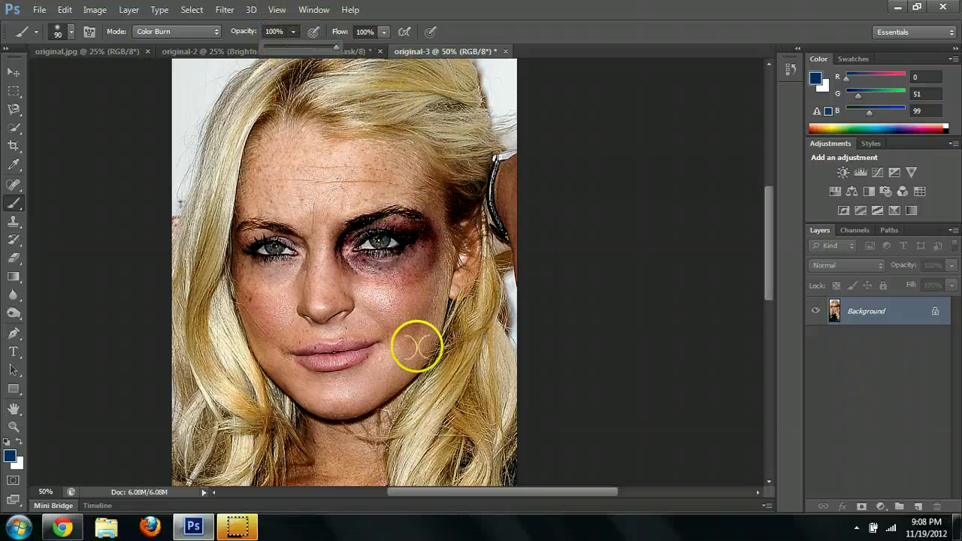
mouse_move(397, 380)
mouse_down()
mouse_move(408, 369)
mouse_move(404, 381)
mouse_move(342, 412)
mouse_move(366, 404)
mouse_up()
key(ctrl+z)
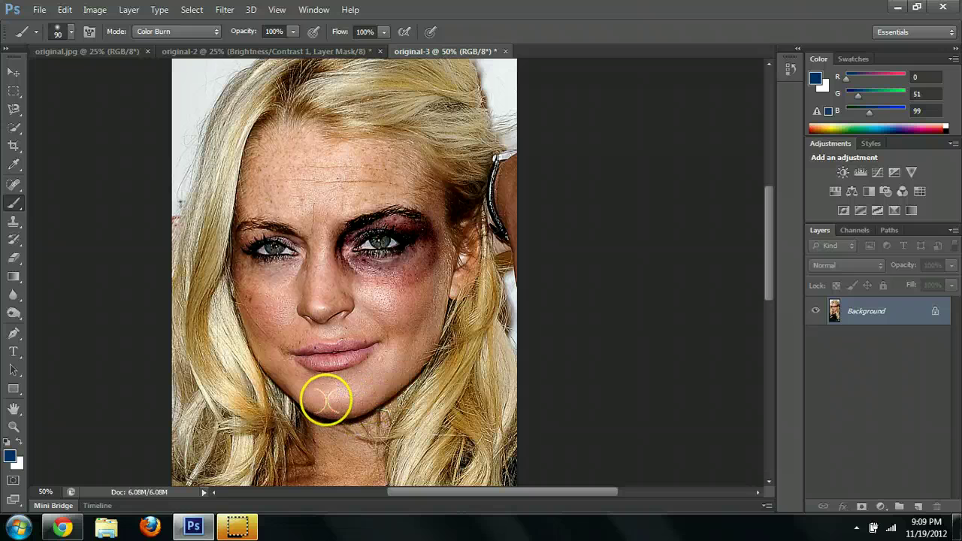
click(10, 456)
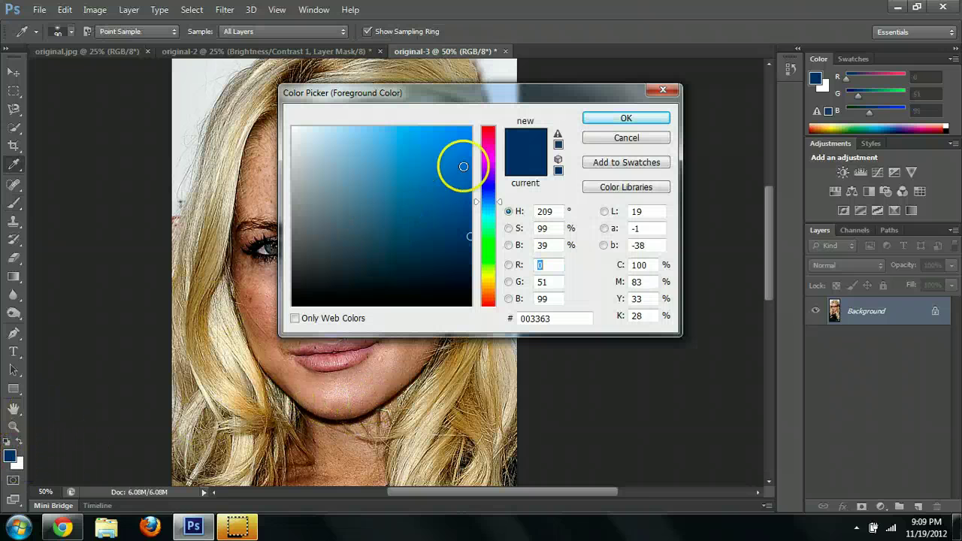
- Set the foreground colour to black, then try a jaw bruise stroke and undo it
click(486, 128)
drag(485, 130, 486, 126)
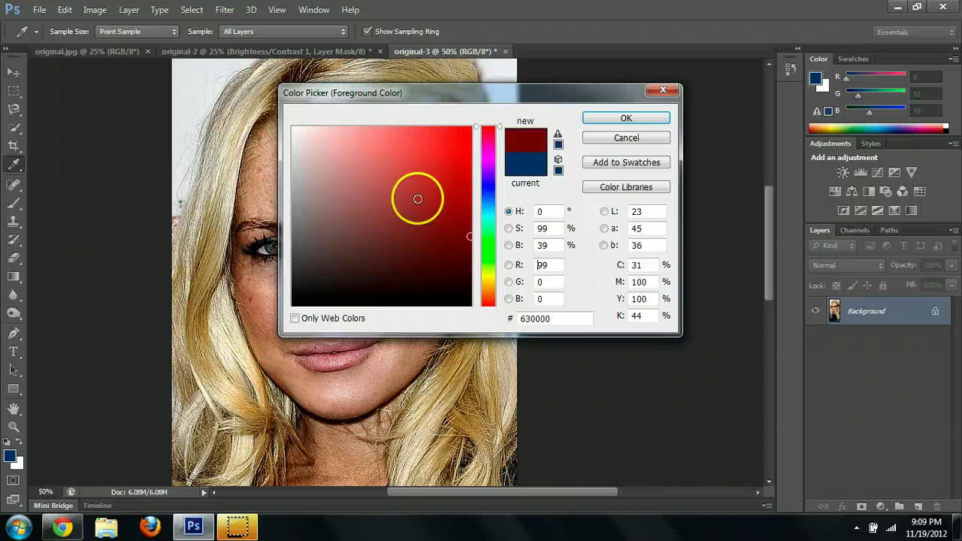
text(0)
click(601, 118)
key(b)
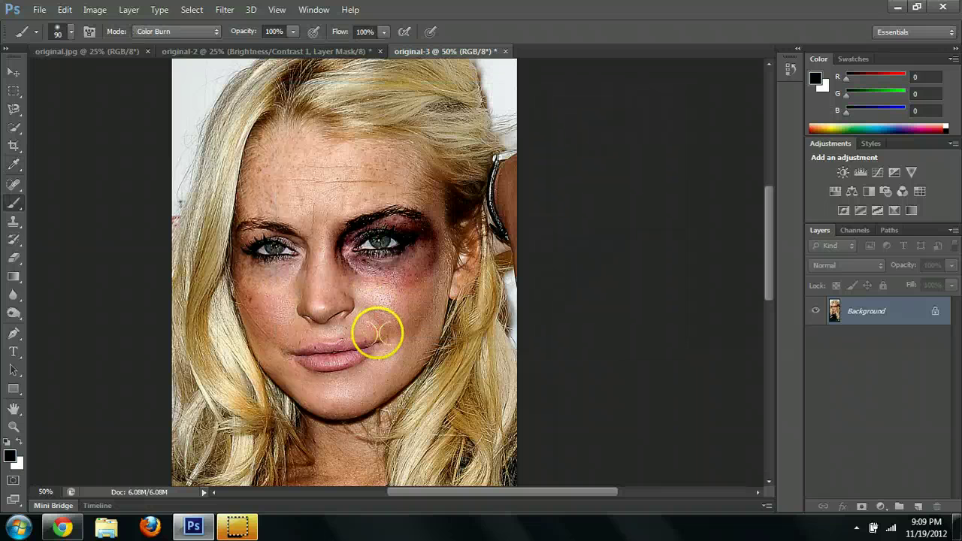
drag(410, 353, 395, 408)
key(ctrl+z)
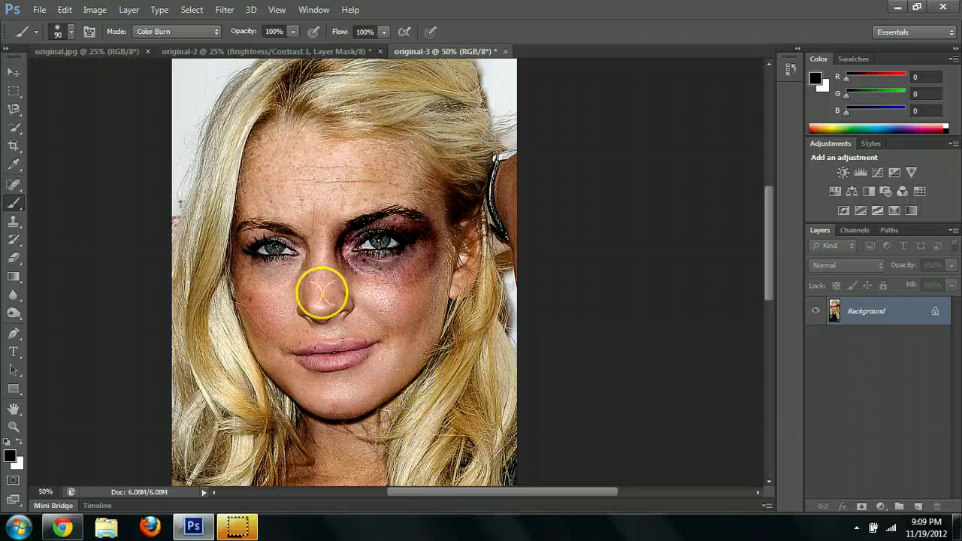
- At 50% opacity, paint a softer jaw bruise, a left-cheek mark, and blood from nostril to lips
drag(290, 32, 241, 43)
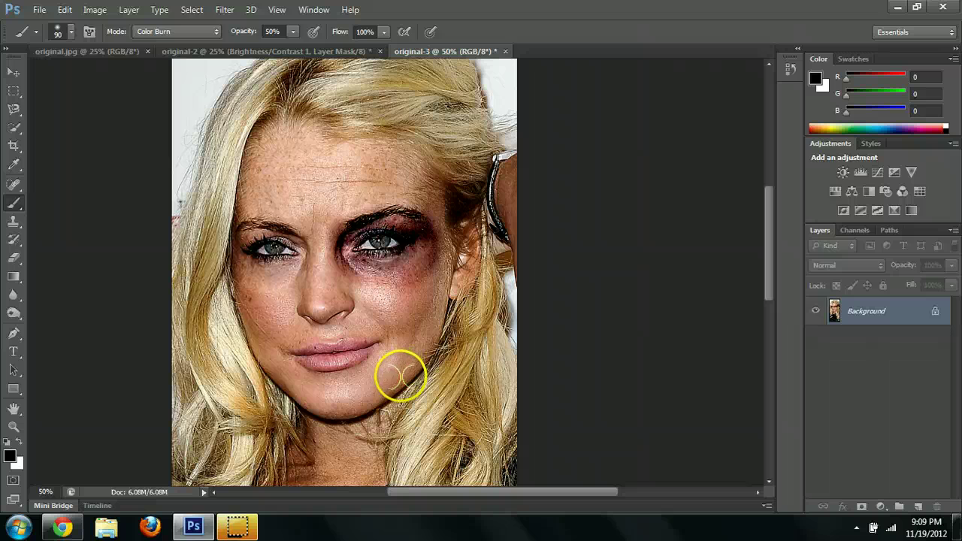
mouse_move(403, 371)
mouse_down()
mouse_move(377, 396)
mouse_move(304, 422)
mouse_move(430, 375)
mouse_move(399, 354)
mouse_up()
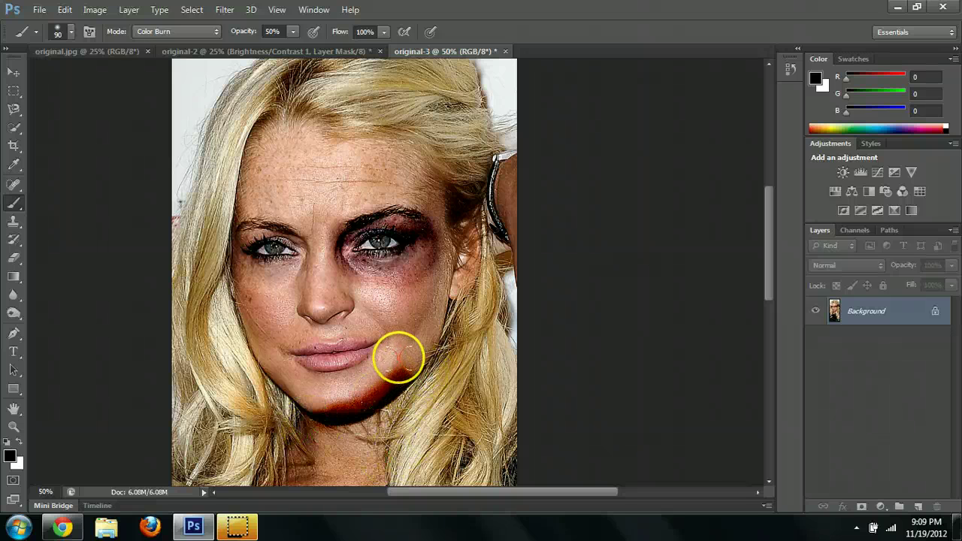
key(bracketleft)
key(bracketleft)
key(bracketleft)
key(bracketleft)
key(bracketleft)
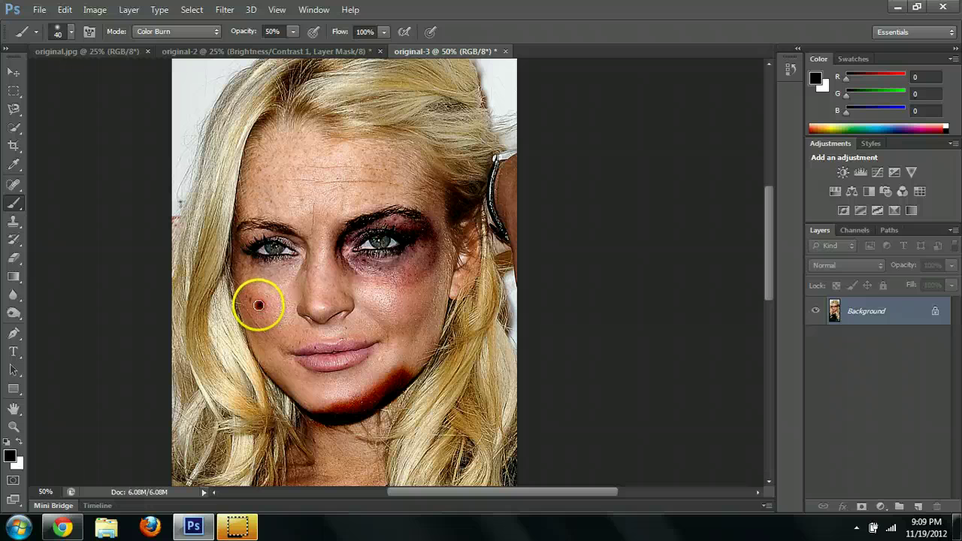
click(258, 305)
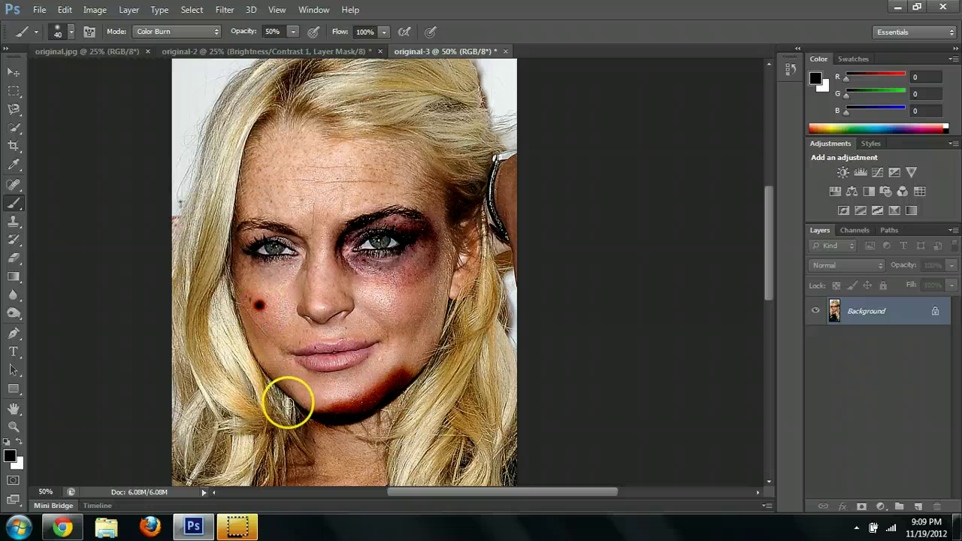
click(338, 318)
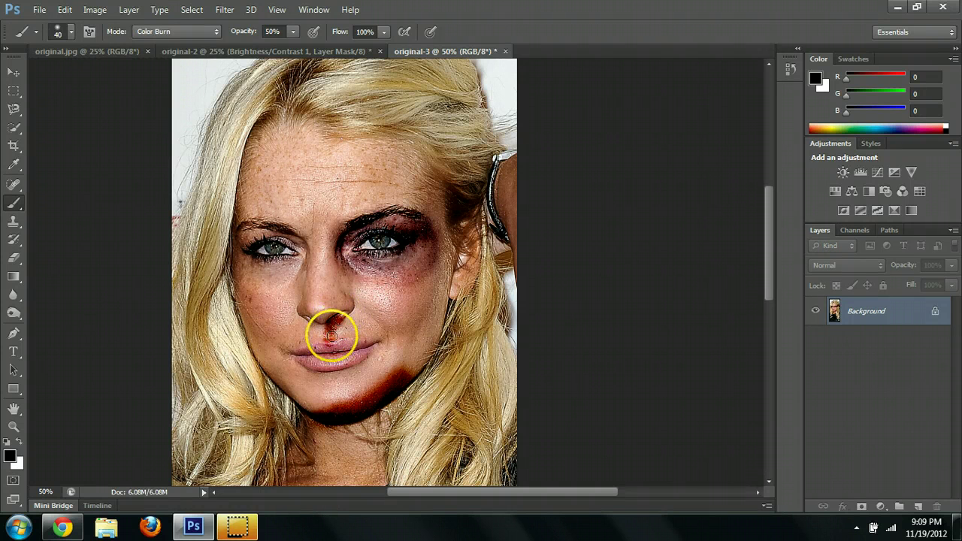
drag(331, 339, 341, 319)
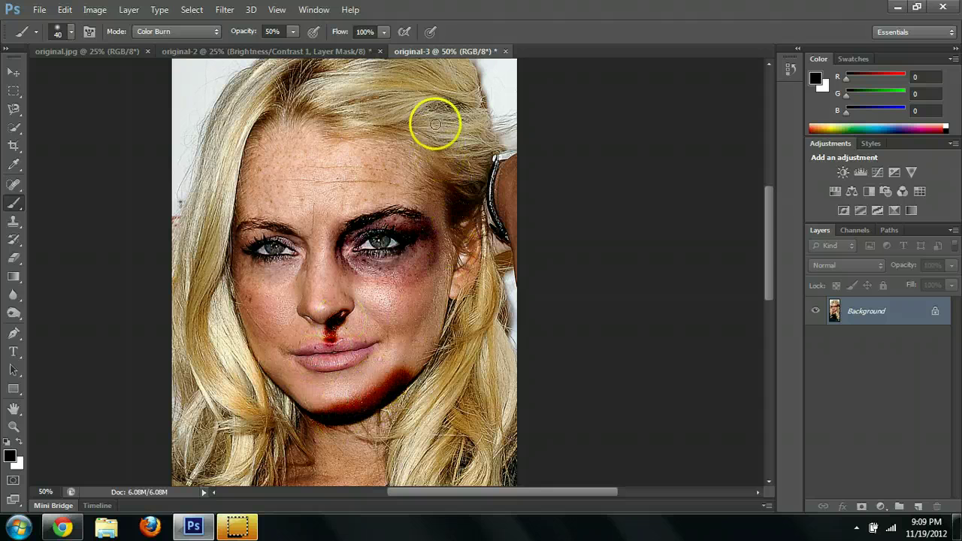
- Add a Brightness/Contrast adjustment layer at brightness -46, contrast 27, and close its properties
click(843, 172)
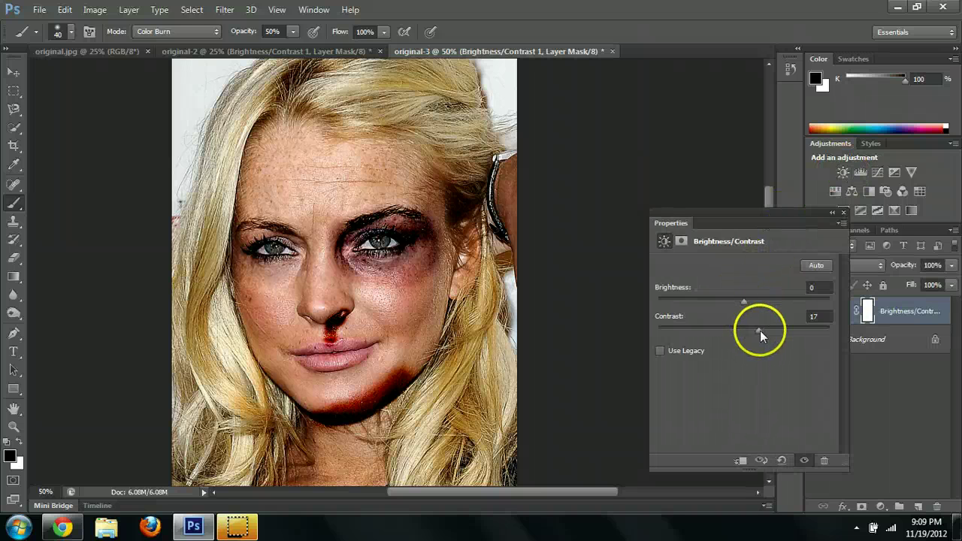
drag(759, 330, 727, 301)
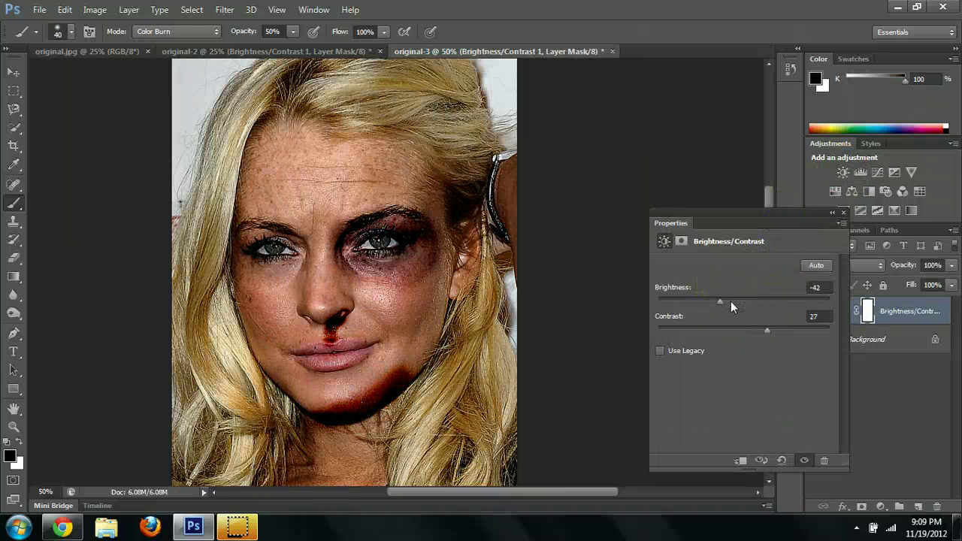
click(843, 212)
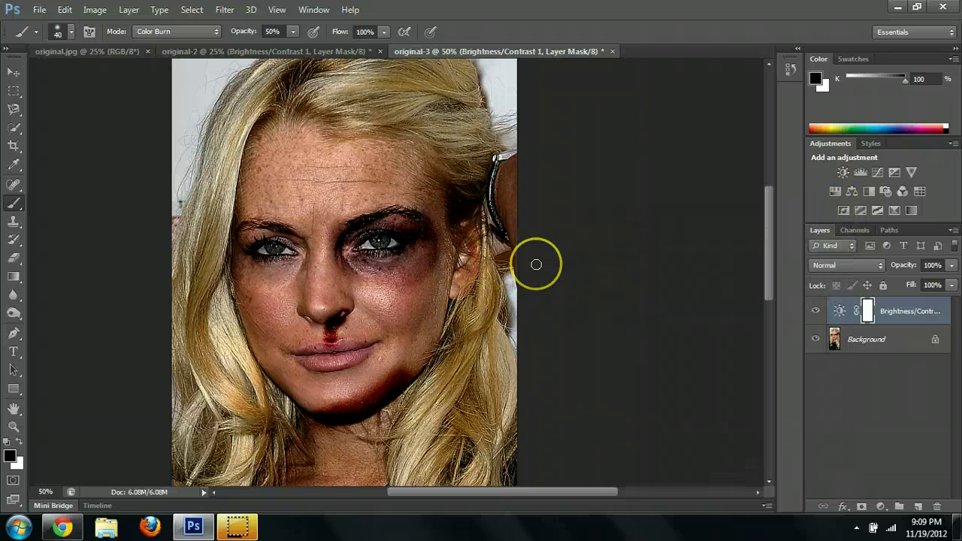
scroll(537, 269, down, 2)
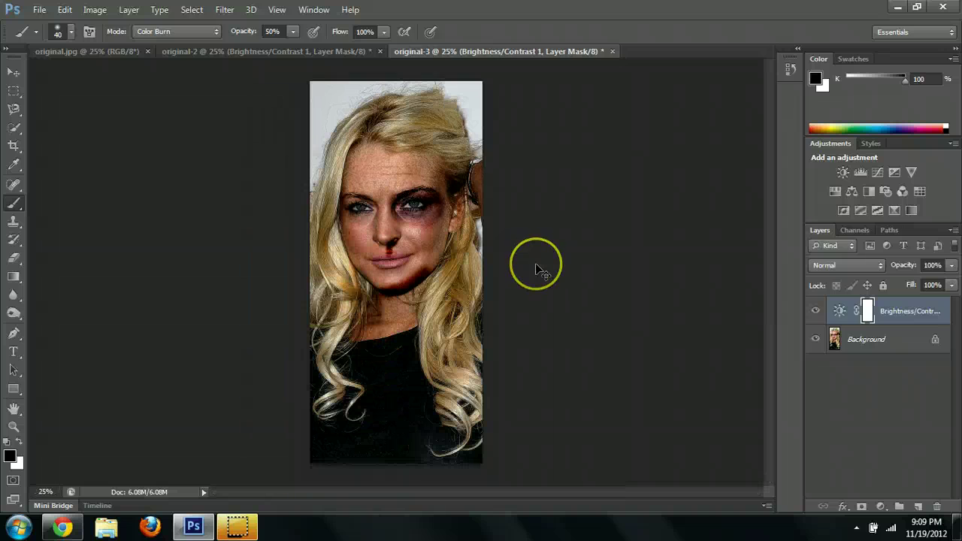
- Switch between the original.jpg, original-2 and original-3 tabs to compare, ending on original.jpg
click(125, 52)
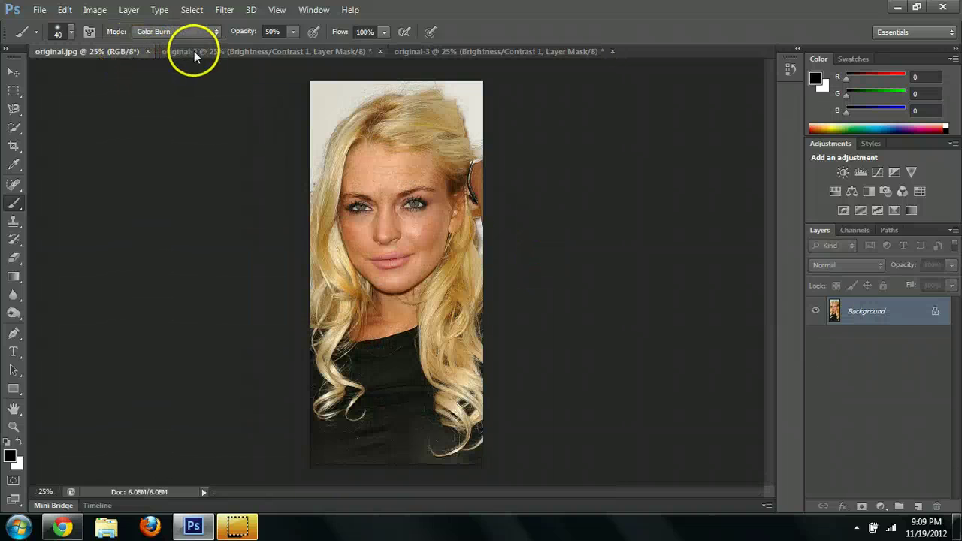
click(194, 52)
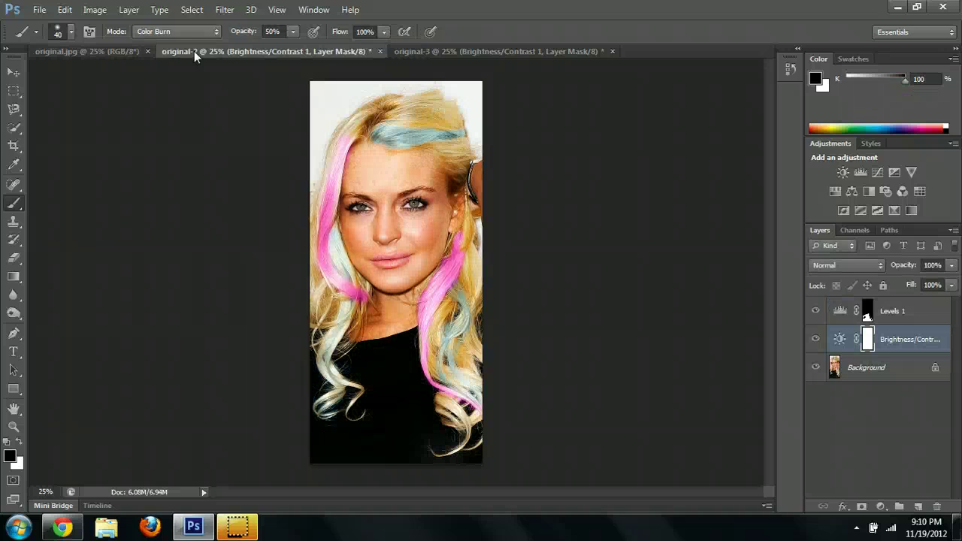
click(442, 51)
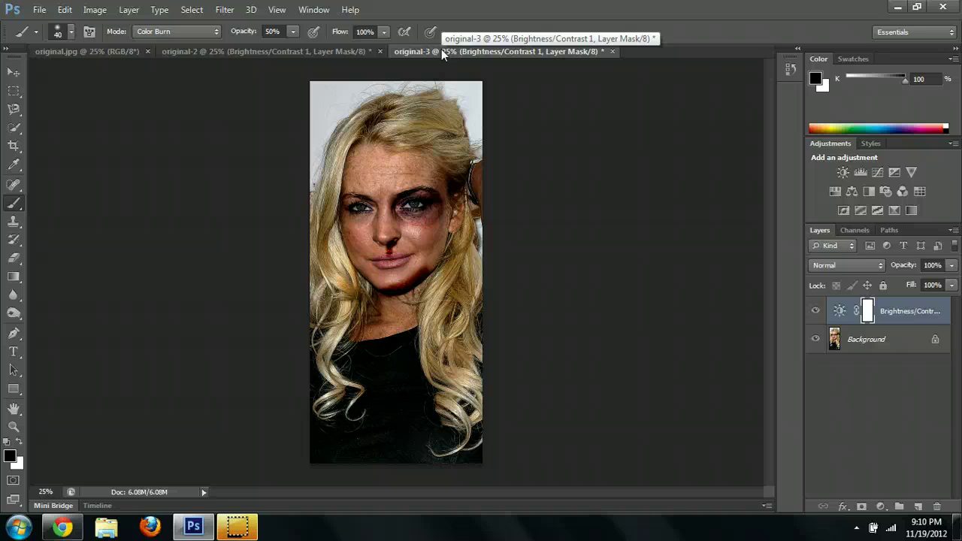
click(330, 51)
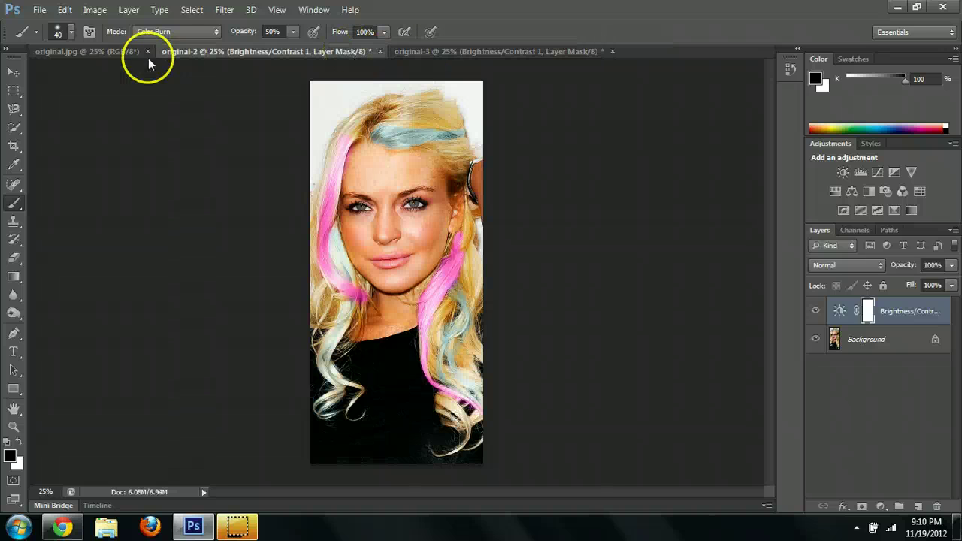
click(111, 47)
click(225, 50)
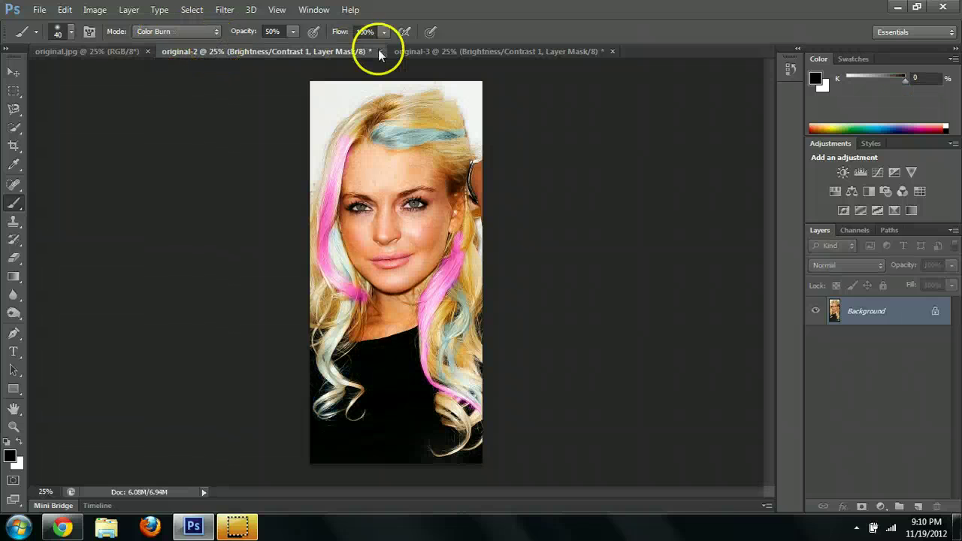
click(457, 52)
click(350, 52)
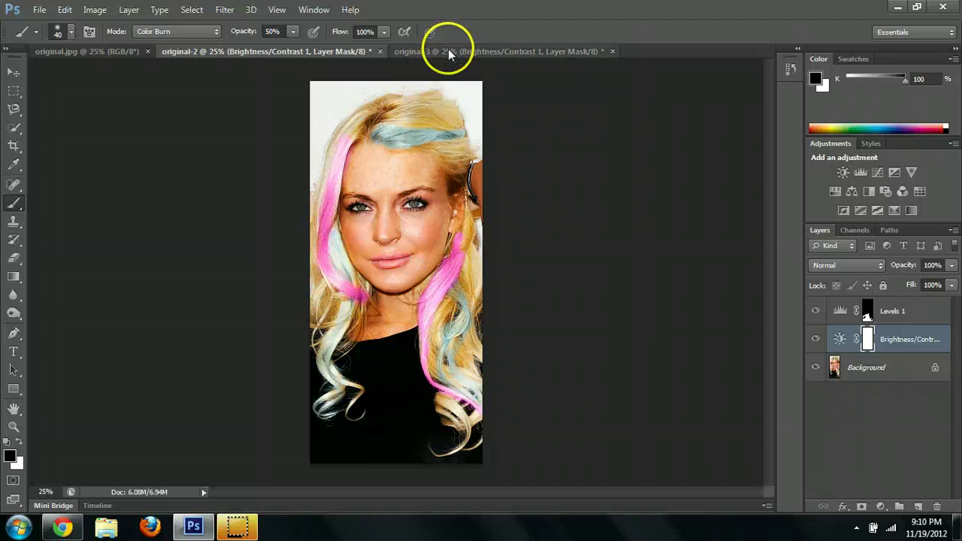
click(437, 53)
click(345, 52)
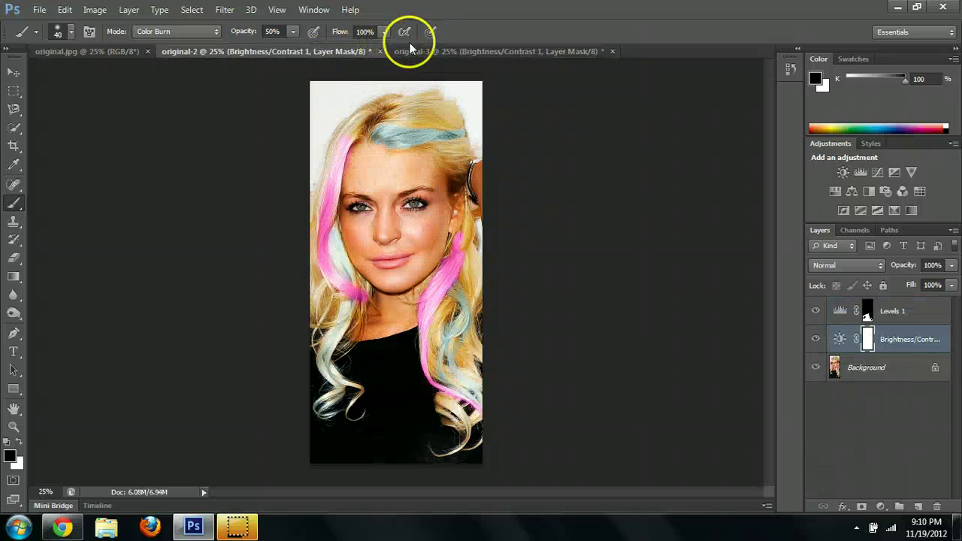
click(424, 52)
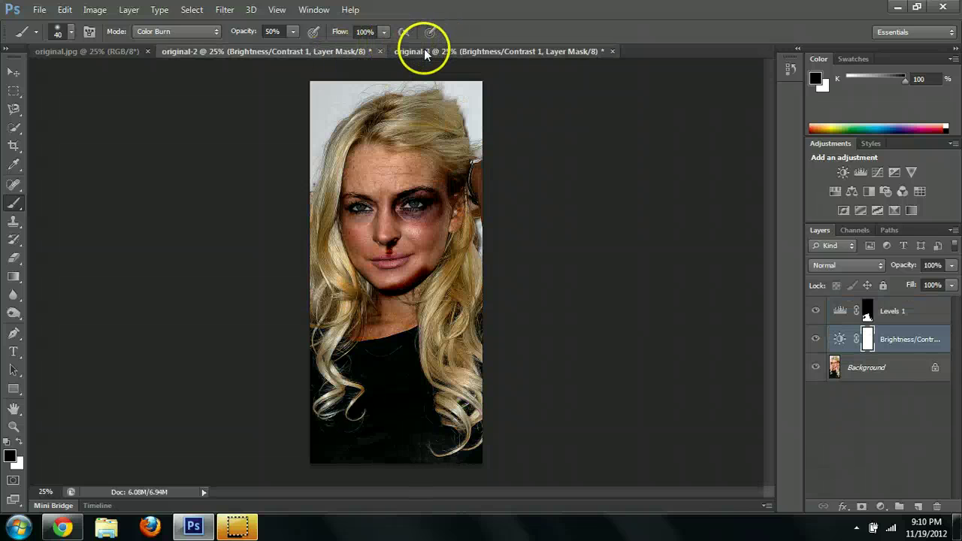
click(354, 55)
click(118, 53)
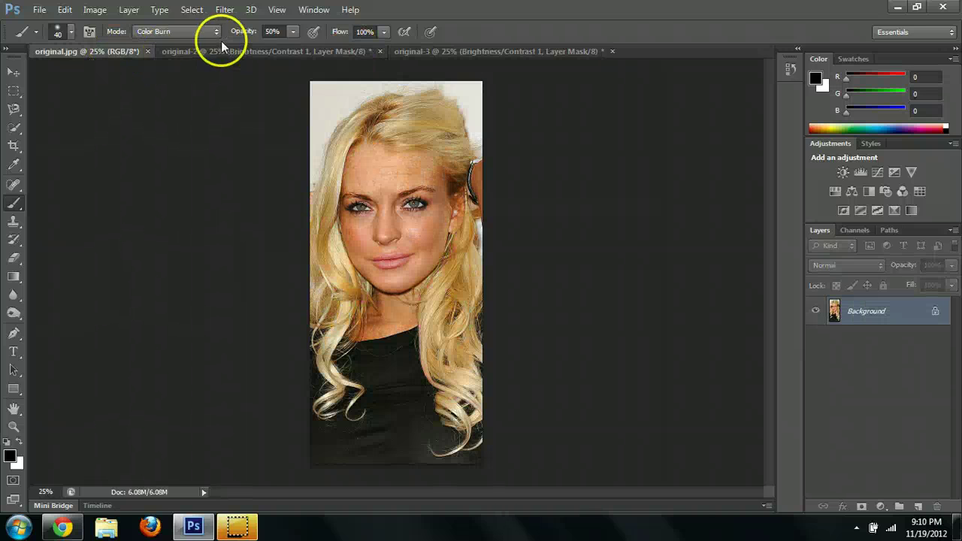